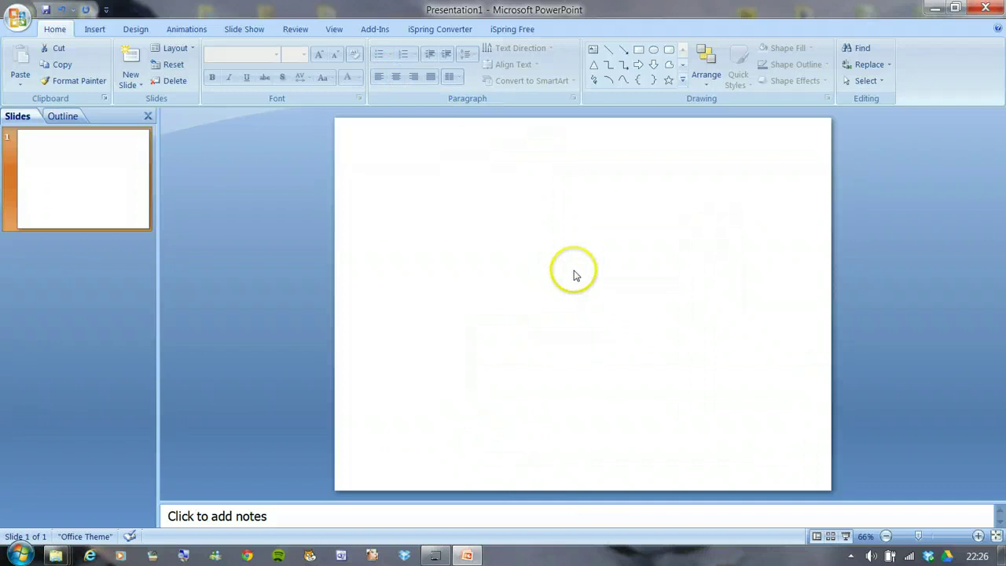
Step: Open Format Background from Background Styles and choose Picture or texture fill
{"action": "left_click", "coordinate": [135, 30]}
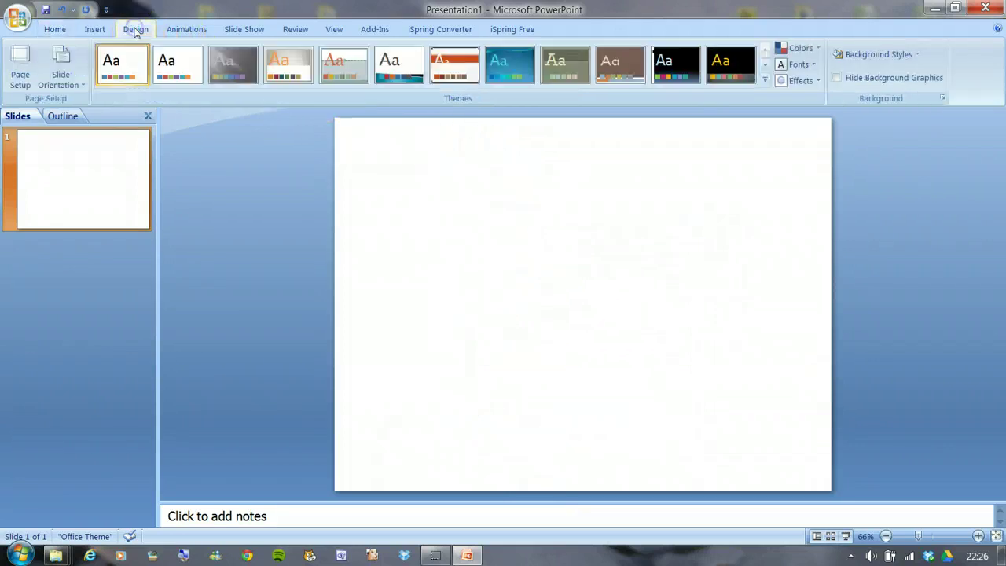
{"action": "left_click", "coordinate": [863, 58]}
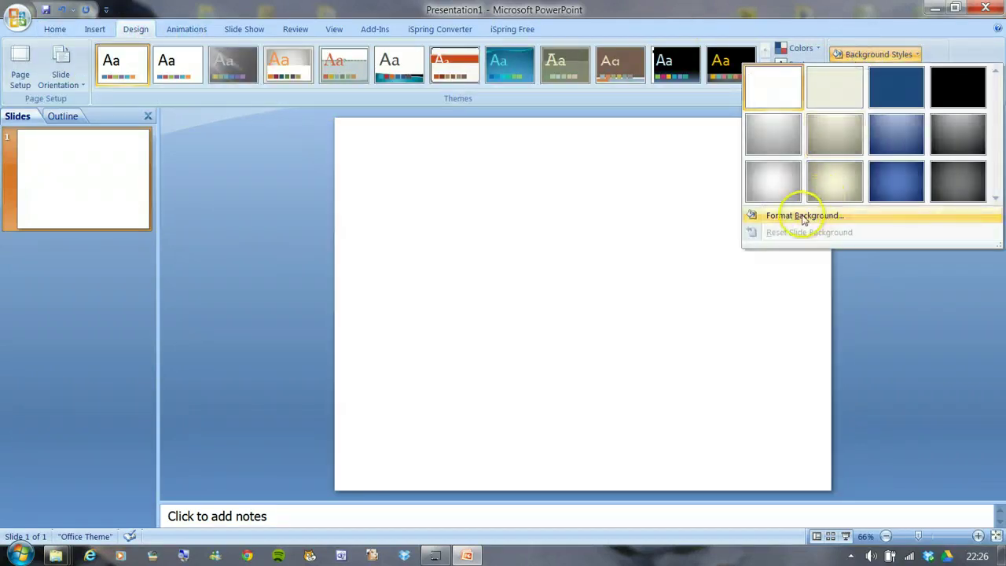
{"action": "left_click", "coordinate": [804, 215]}
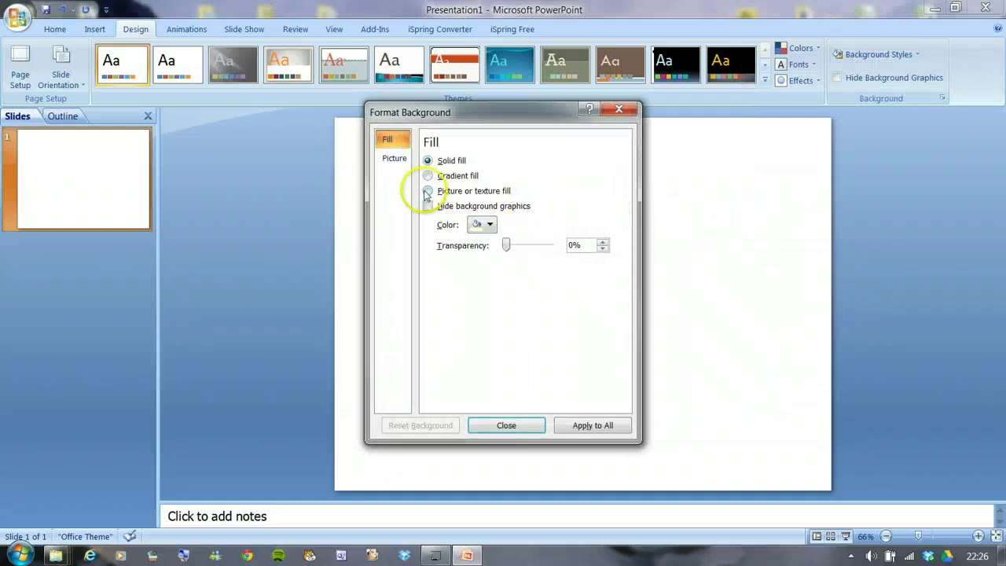
{"action": "left_click", "coordinate": [428, 193]}
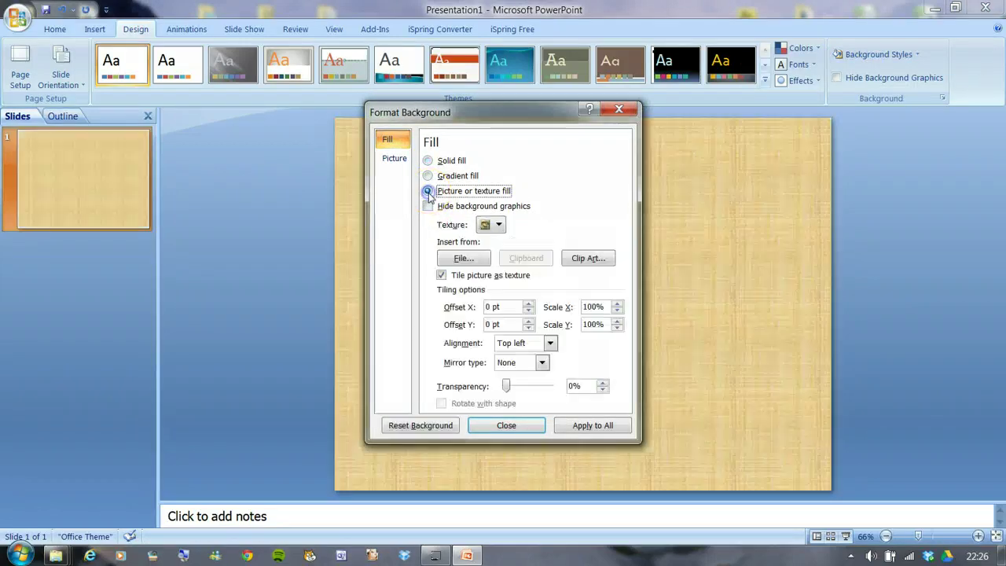
{"action": "left_click", "coordinate": [464, 259]}
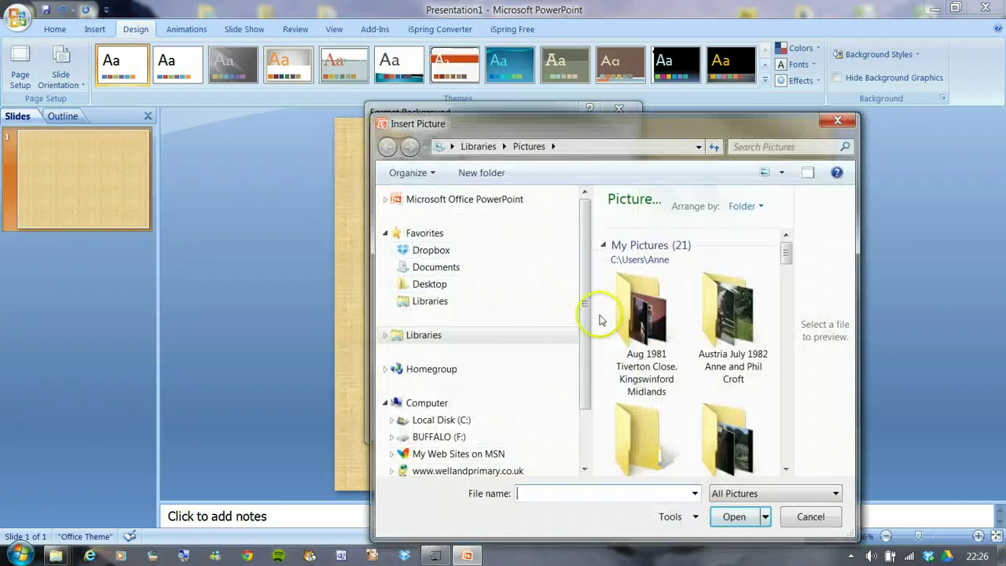
Step: Insert Horror-House from the Desktop's Custom animations folder as the background picture
{"action": "left_click", "coordinate": [431, 283]}
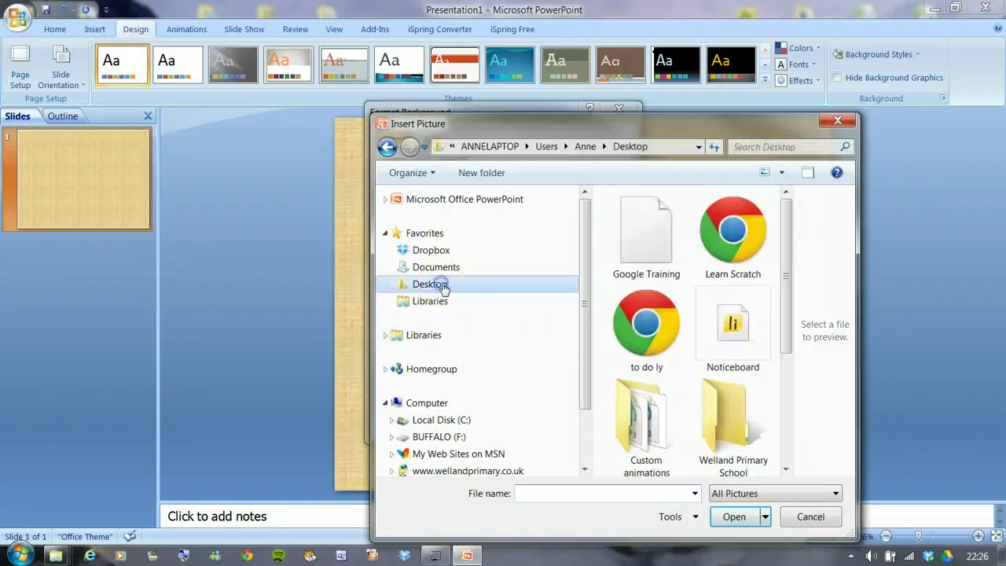
{"action": "scroll", "coordinate": [789, 291], "scroll_direction": "down", "scroll_amount": 3}
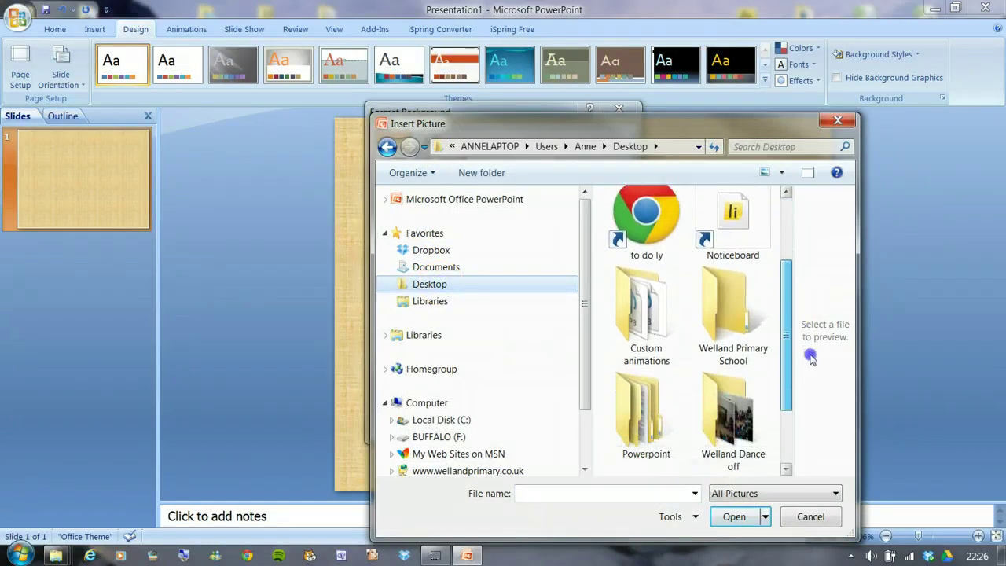
{"action": "double_click", "coordinate": [650, 302]}
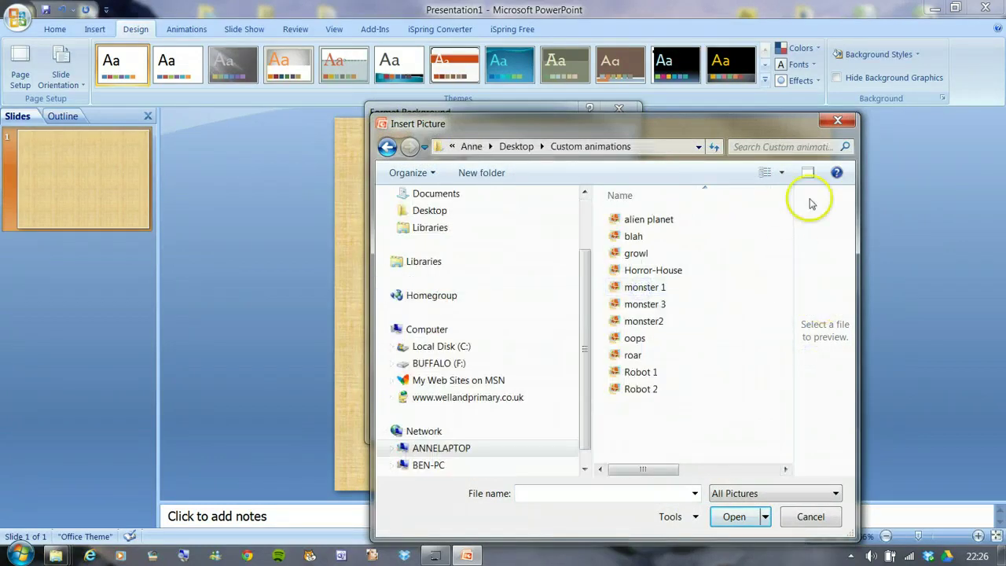
{"action": "left_click", "coordinate": [782, 173]}
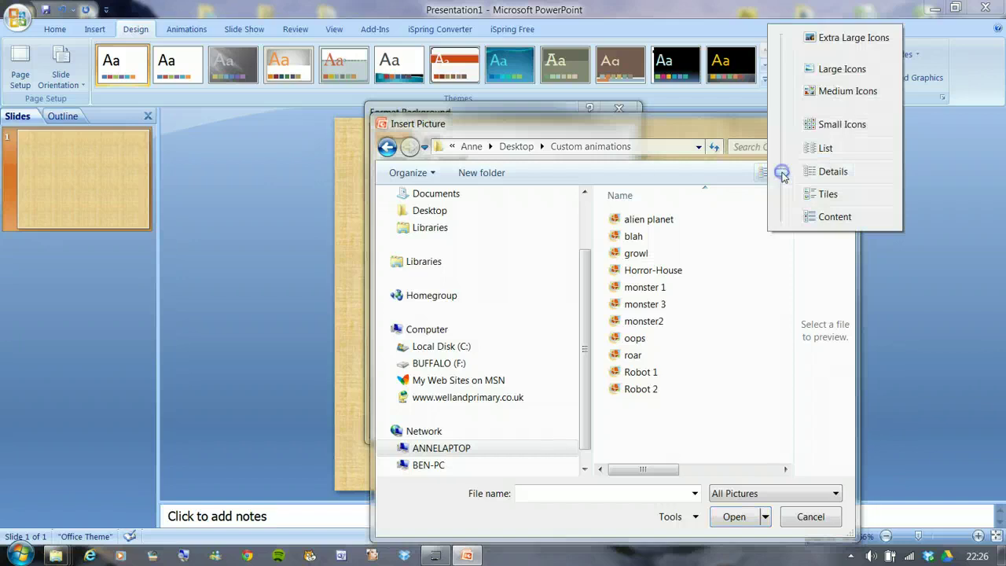
{"action": "left_click", "coordinate": [839, 70]}
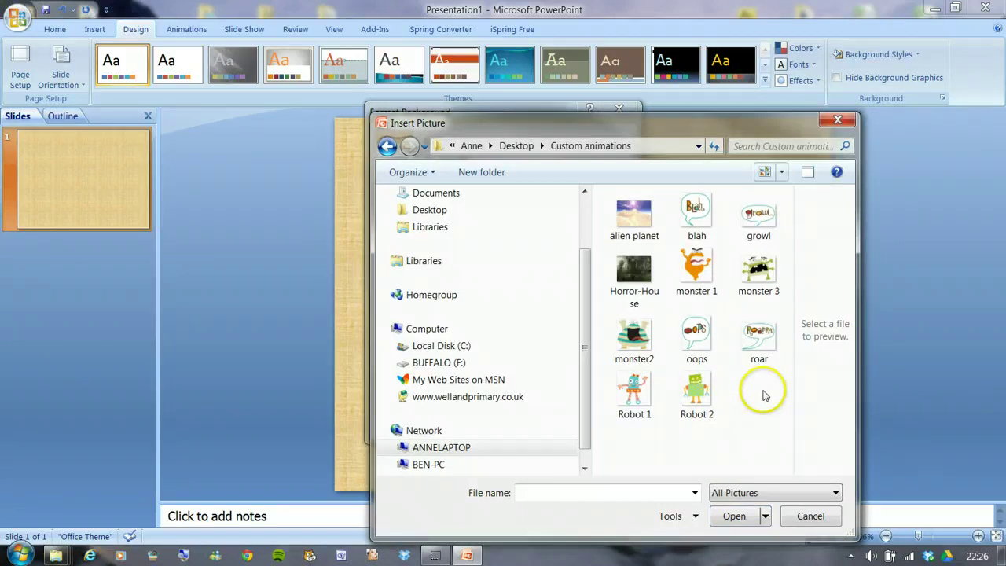
{"action": "left_click", "coordinate": [642, 275]}
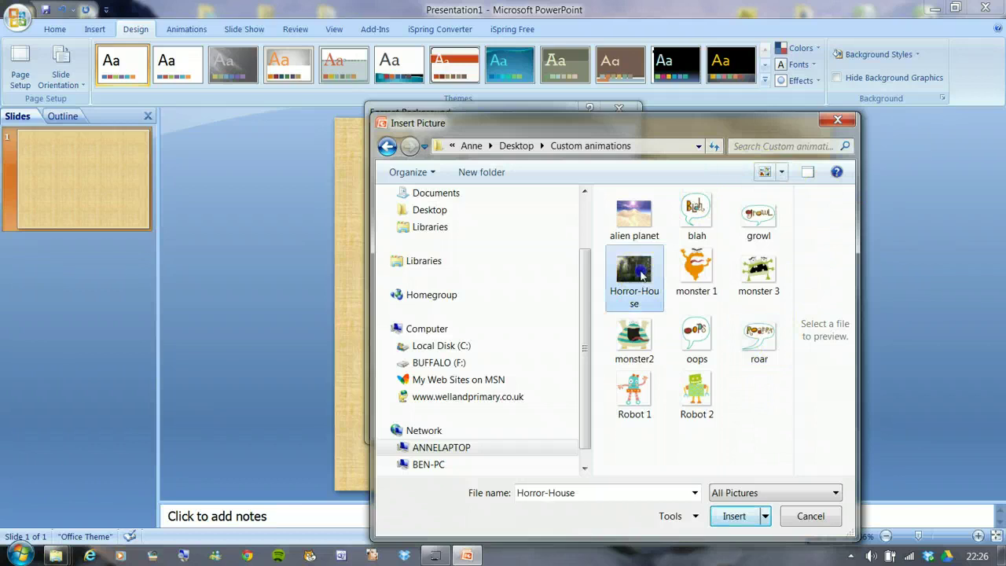
{"action": "left_click", "coordinate": [736, 518]}
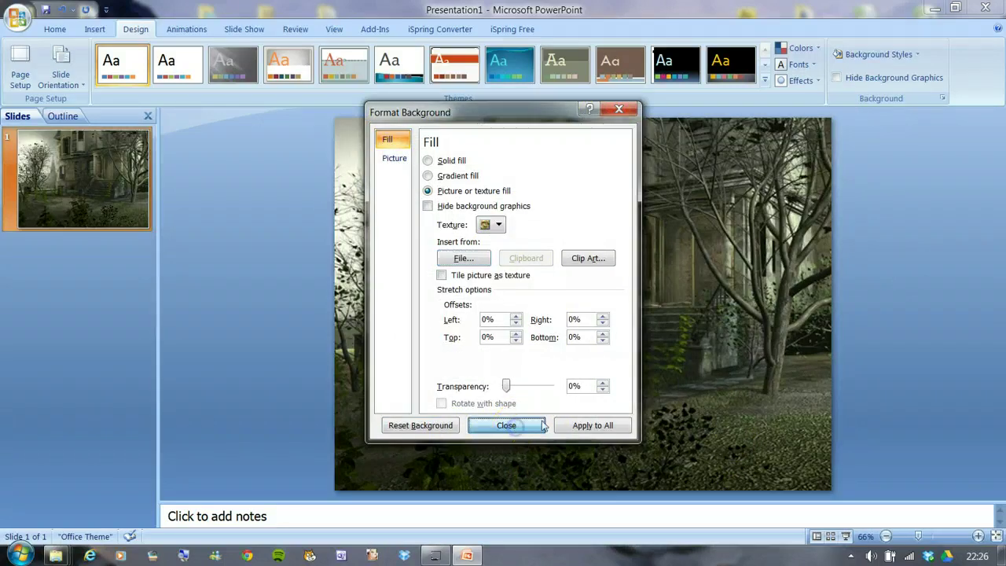
{"action": "left_click", "coordinate": [513, 428]}
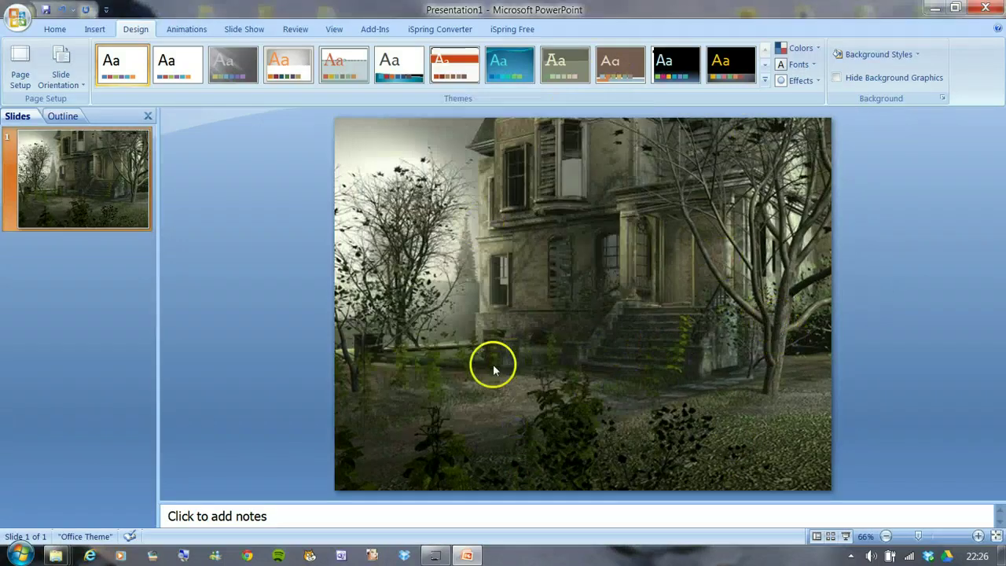
Step: Insert the monster 1 picture, shrink it, and move it to the slide's upper left
{"action": "left_click", "coordinate": [94, 30]}
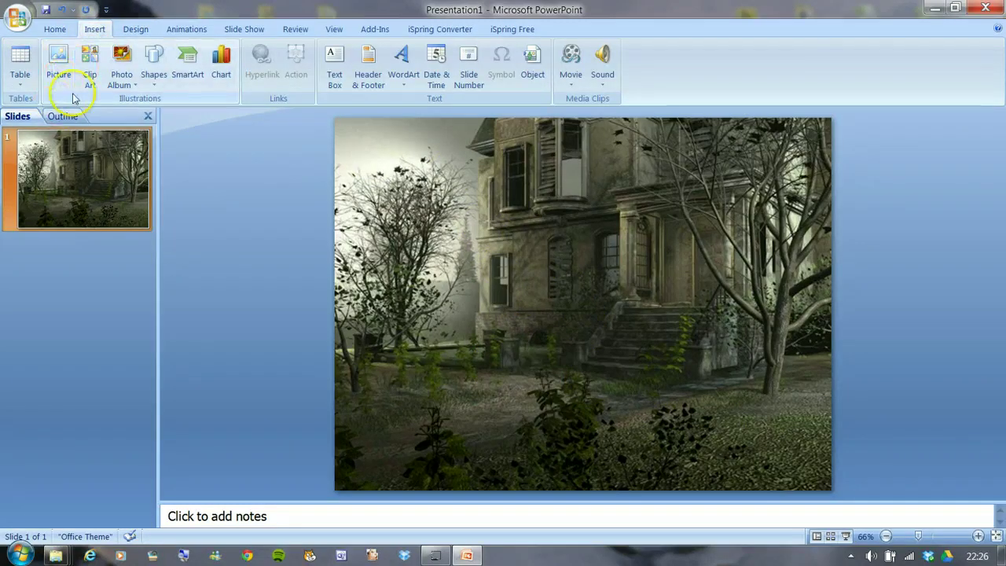
{"action": "left_click", "coordinate": [59, 74]}
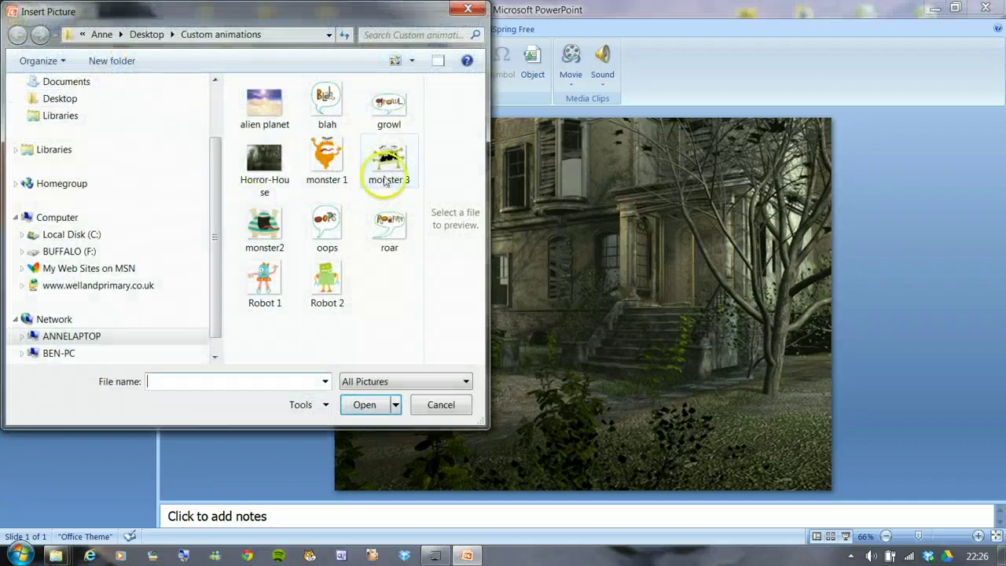
{"action": "left_click", "coordinate": [332, 167]}
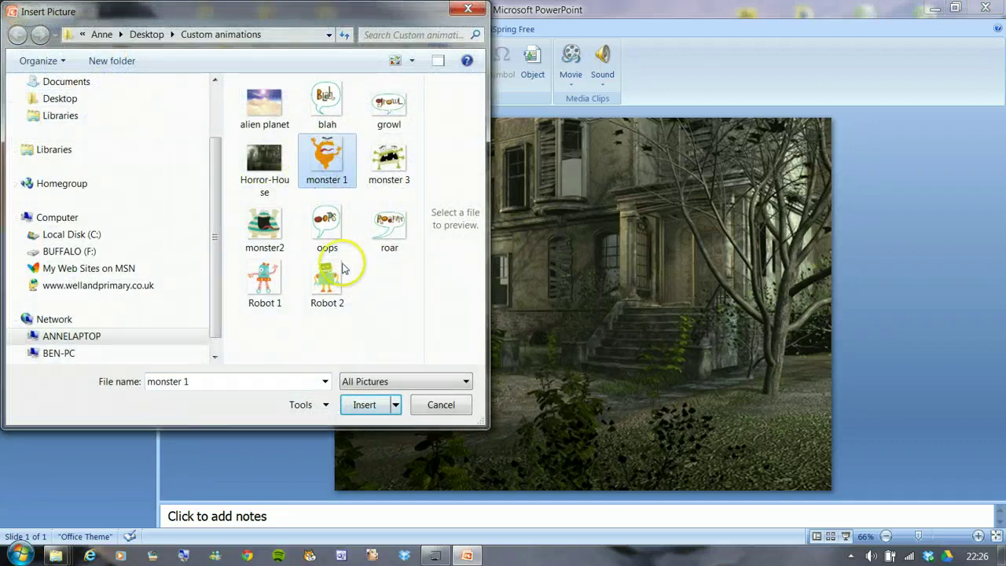
{"action": "left_click", "coordinate": [364, 407]}
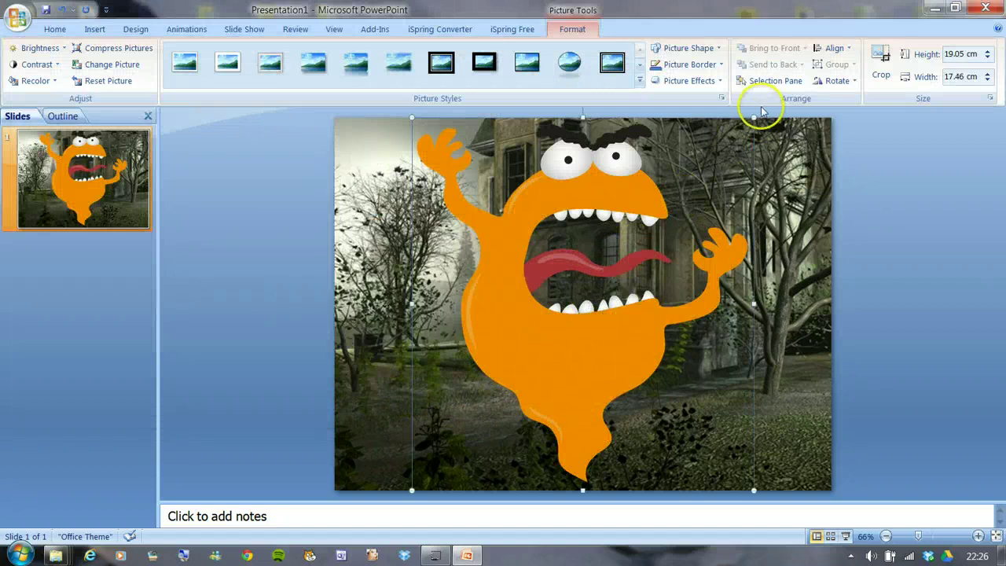
{"action": "left_click_drag", "start_coordinate": [746, 130], "coordinate": [591, 296]}
{"action": "left_click_drag", "start_coordinate": [483, 422], "coordinate": [434, 277]}
{"action": "left_click", "coordinate": [629, 322]}
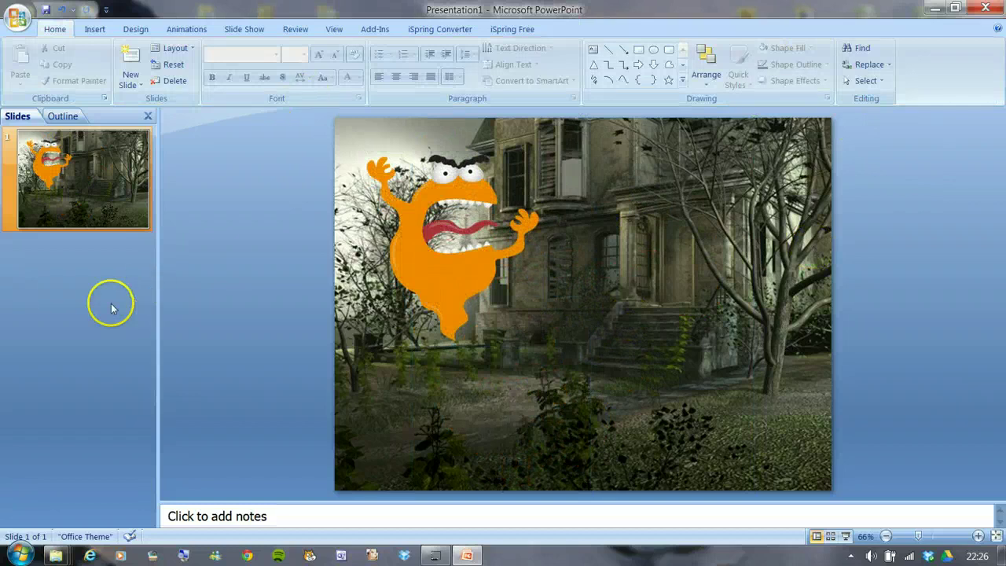
Step: Insert and shrink the growl speech bubble picture, then delete it
{"action": "left_click", "coordinate": [94, 29]}
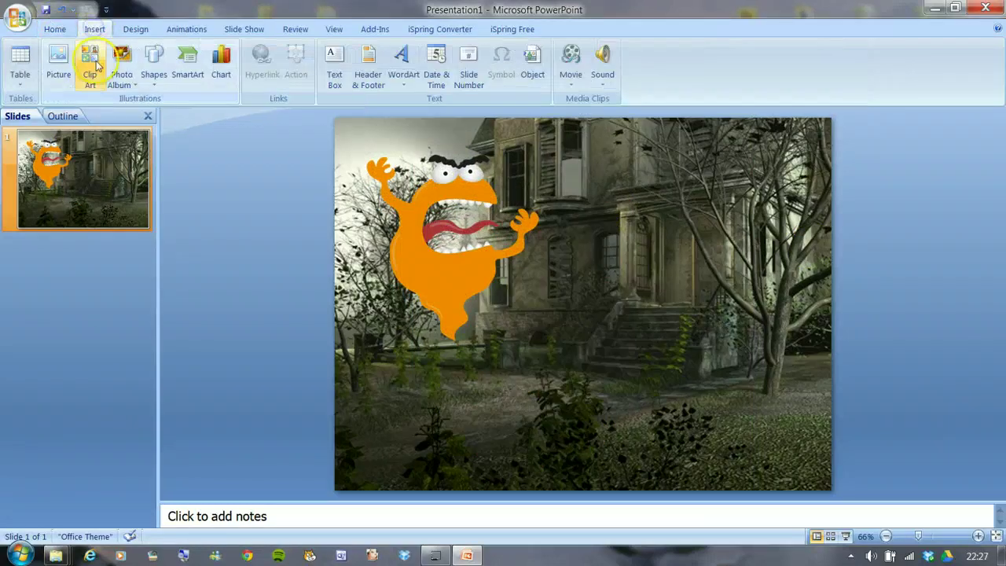
{"action": "left_click", "coordinate": [62, 70]}
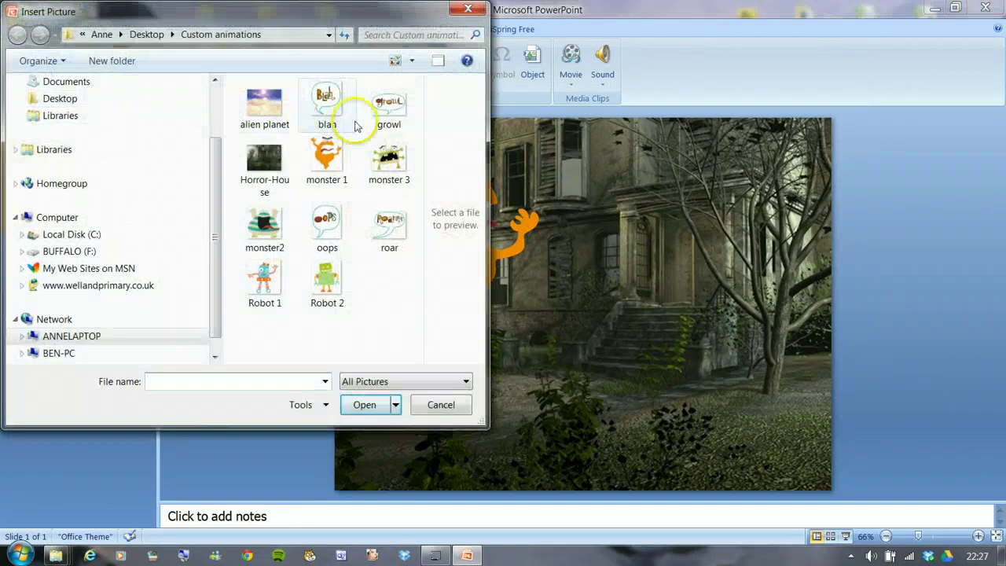
{"action": "left_click", "coordinate": [390, 105]}
{"action": "left_click", "coordinate": [364, 406]}
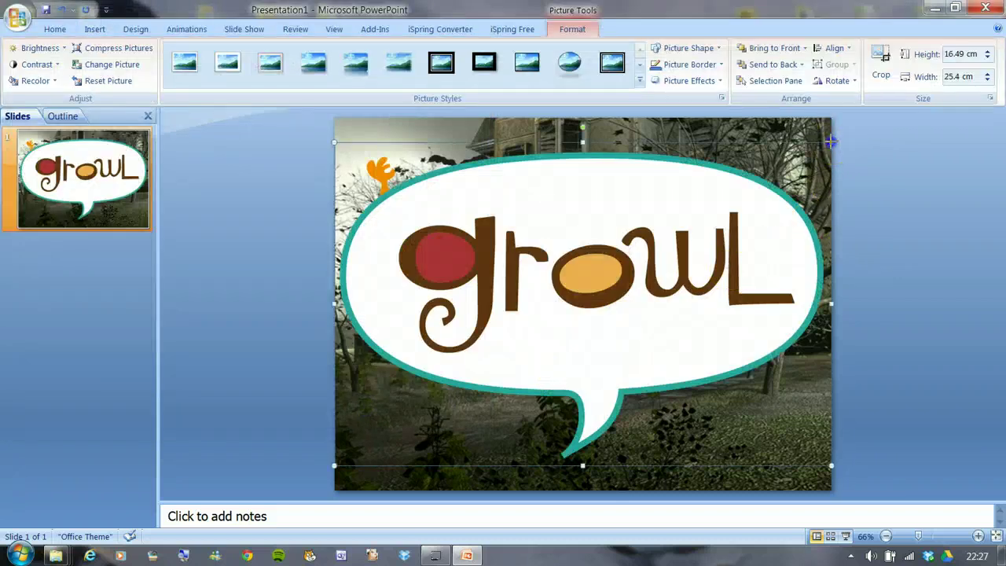
{"action": "left_click_drag", "start_coordinate": [831, 142], "coordinate": [643, 265]}
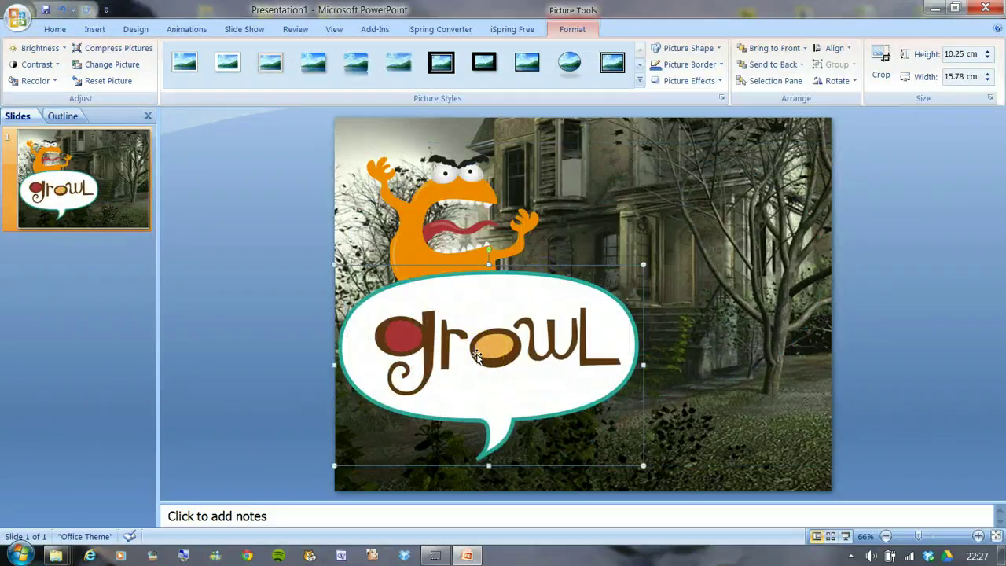
{"action": "key", "text": "Delete"}
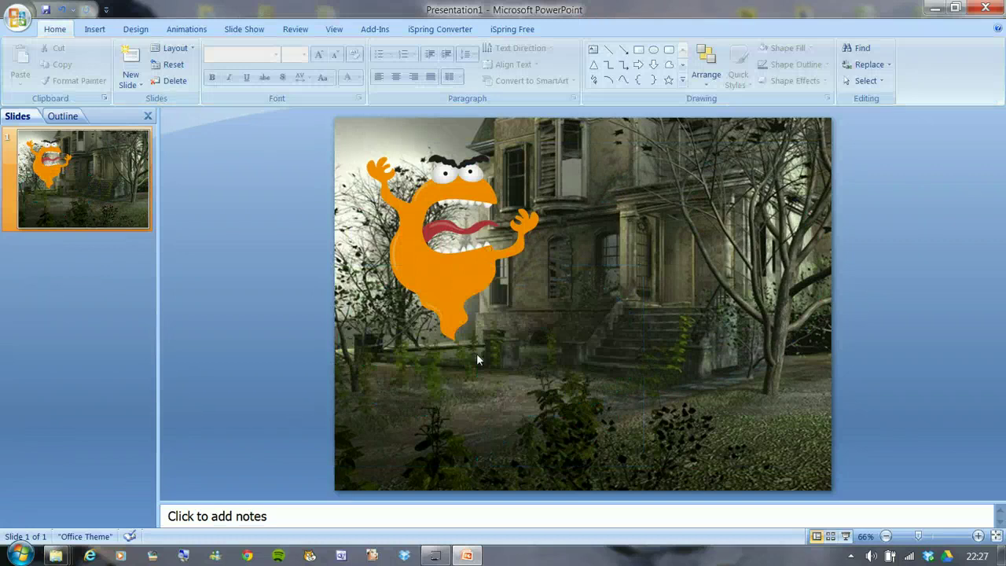
Step: Insert the roar bubble, shrink it to 5.08 × 6.4 cm beside the monster's mouth
{"action": "left_click", "coordinate": [95, 29]}
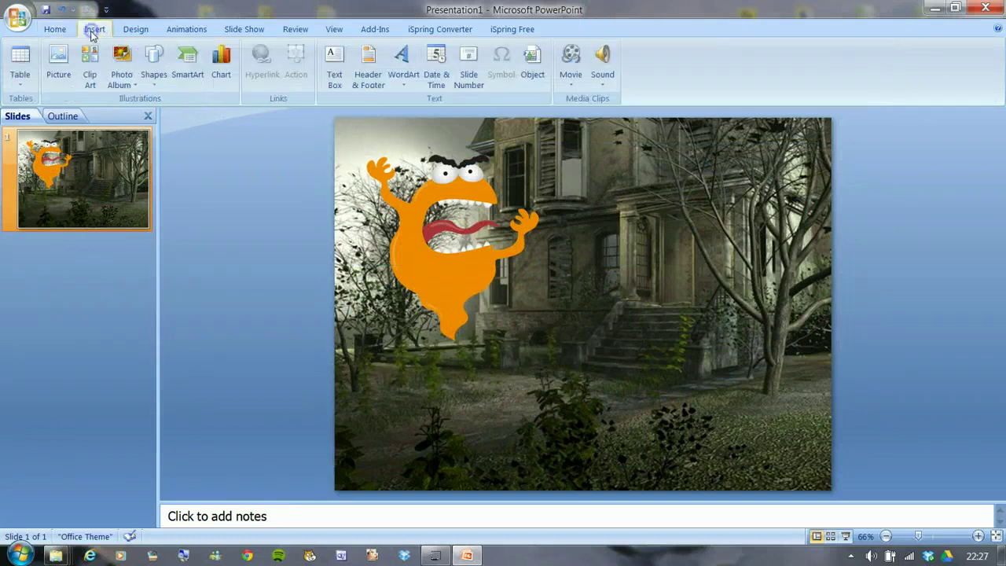
{"action": "left_click", "coordinate": [57, 61]}
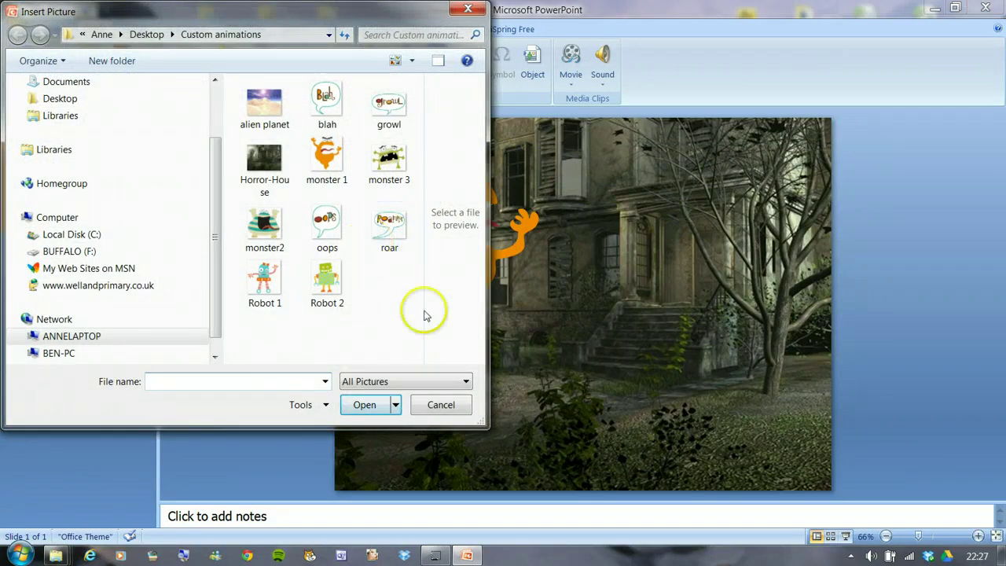
{"action": "left_click", "coordinate": [390, 225]}
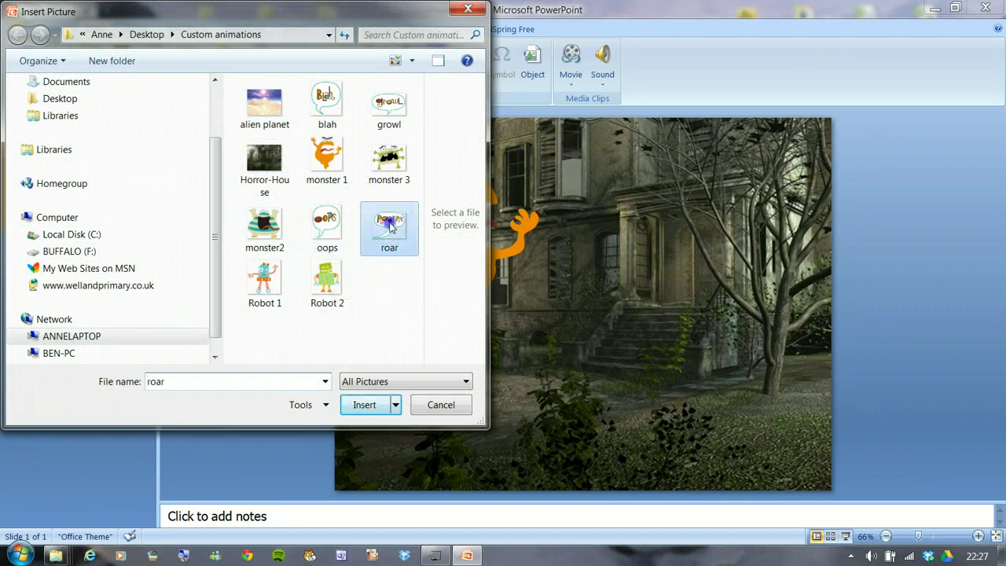
{"action": "left_click", "coordinate": [368, 405]}
{"action": "left_click", "coordinate": [819, 118]}
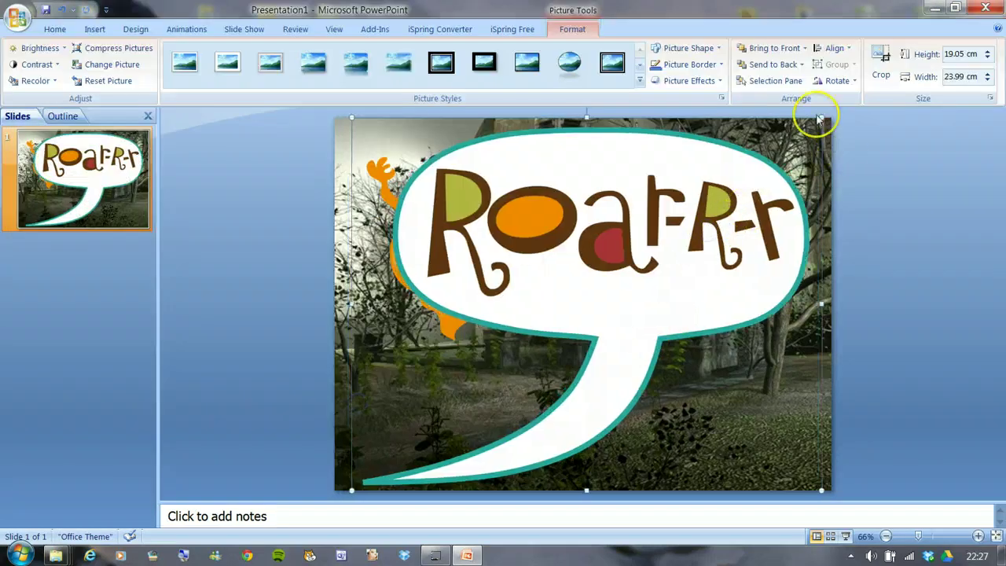
{"action": "left_click_drag", "start_coordinate": [770, 175], "coordinate": [518, 358]}
{"action": "left_click_drag", "start_coordinate": [604, 204], "coordinate": [618, 161]}
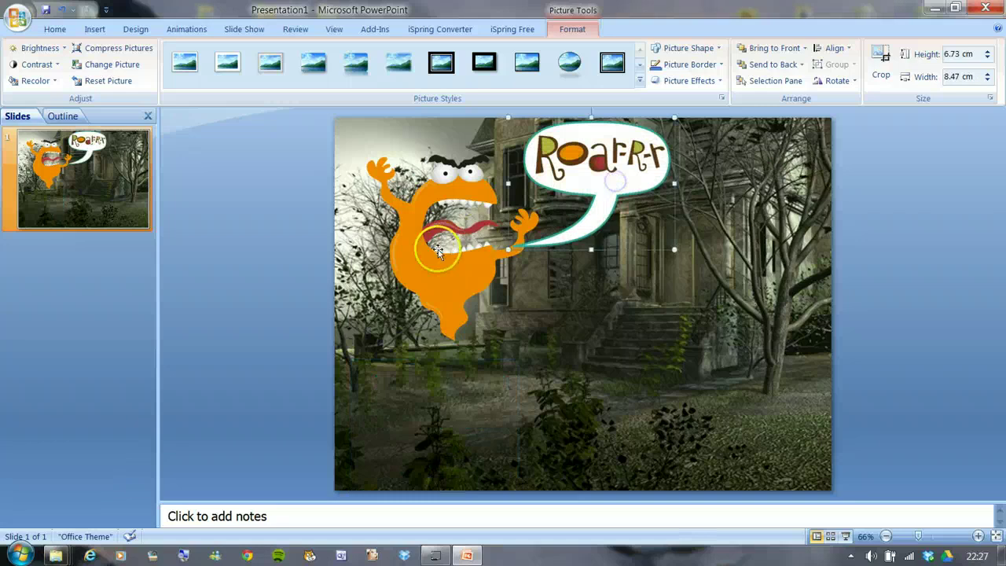
{"action": "left_click_drag", "start_coordinate": [427, 247], "coordinate": [523, 220]}
{"action": "left_click", "coordinate": [612, 165]}
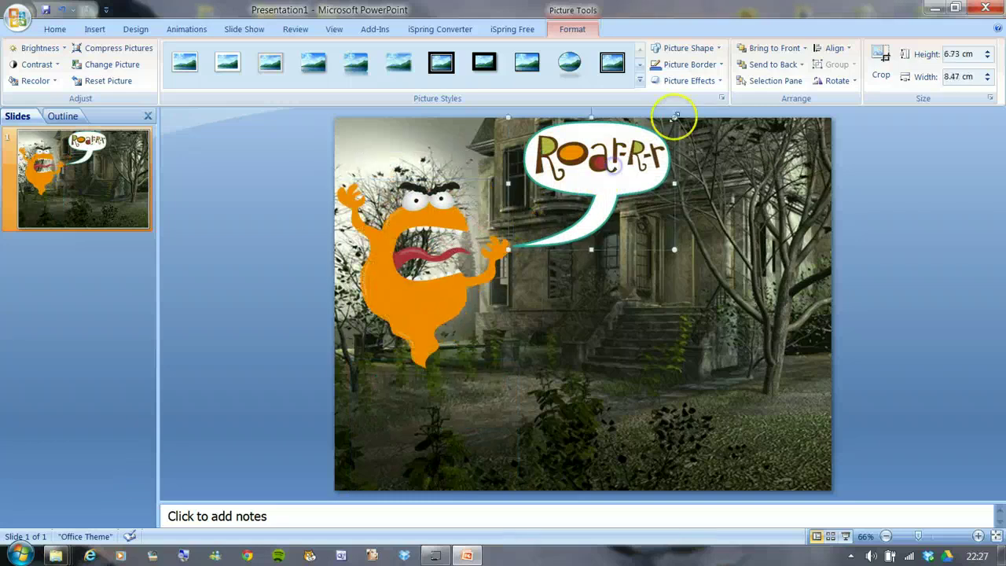
{"action": "left_click_drag", "start_coordinate": [658, 138], "coordinate": [592, 165]}
{"action": "left_click", "coordinate": [394, 339]}
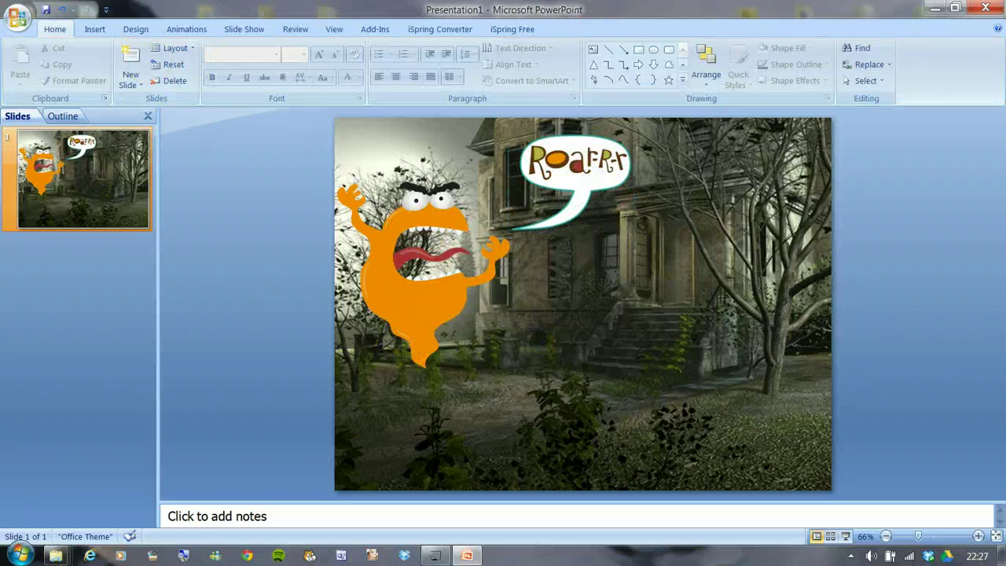
Step: Insert the monster2 picture, shrink it, and place it at the slide's bottom right
{"action": "left_click", "coordinate": [94, 29]}
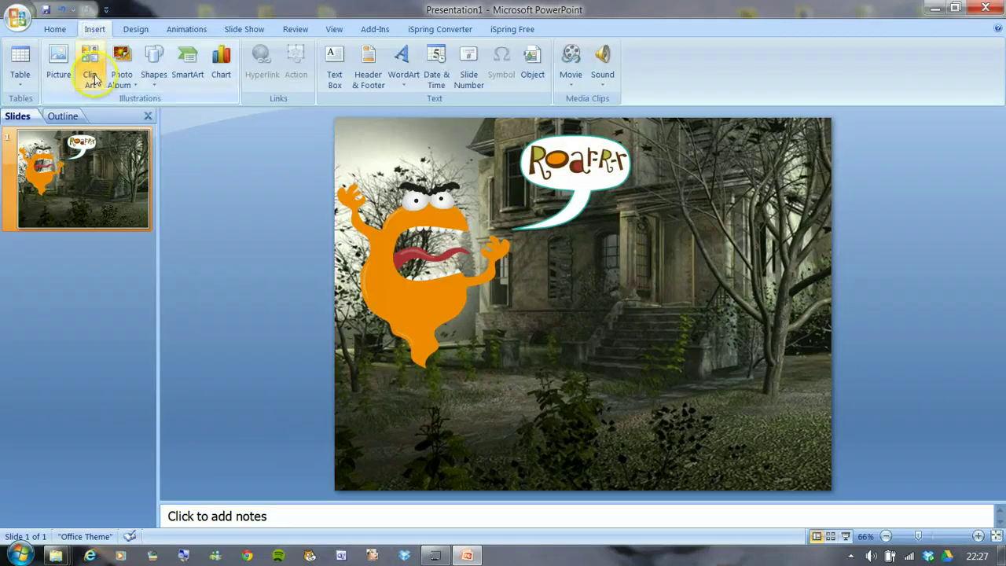
{"action": "left_click", "coordinate": [59, 66]}
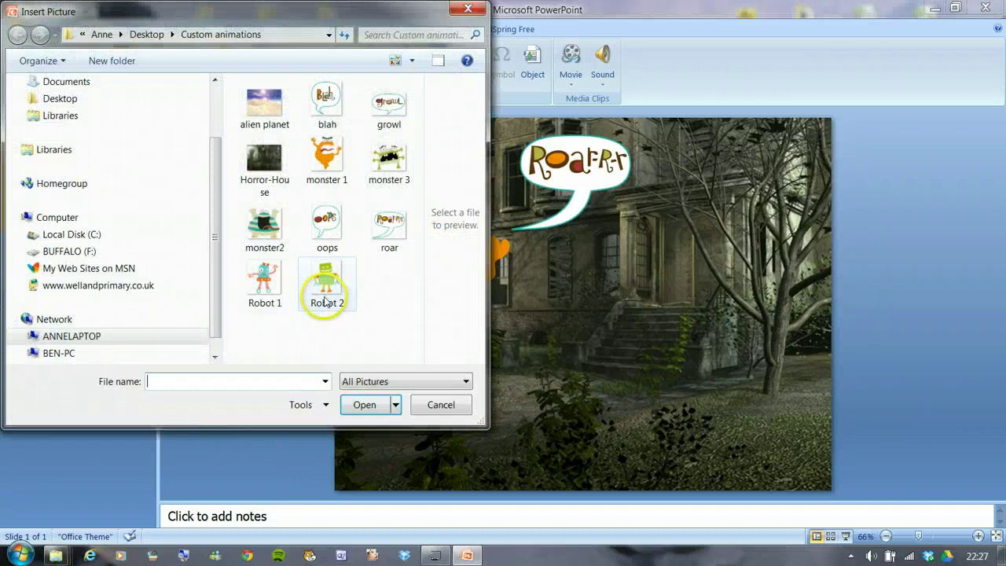
{"action": "left_click", "coordinate": [262, 230]}
{"action": "left_click", "coordinate": [358, 405]}
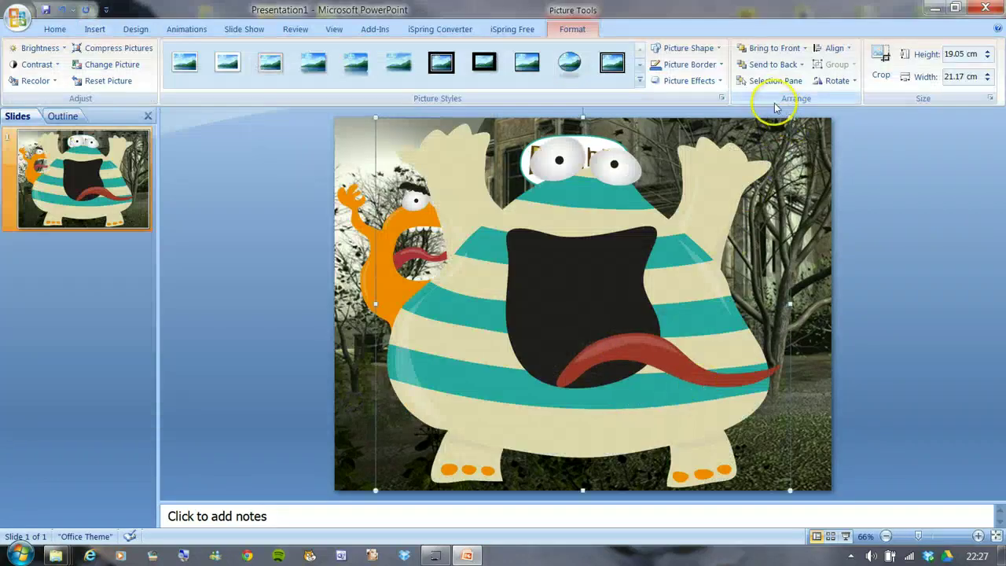
{"action": "left_click_drag", "start_coordinate": [791, 119], "coordinate": [510, 369]}
{"action": "left_click_drag", "start_coordinate": [458, 447], "coordinate": [762, 433]}
{"action": "left_click", "coordinate": [803, 258]}
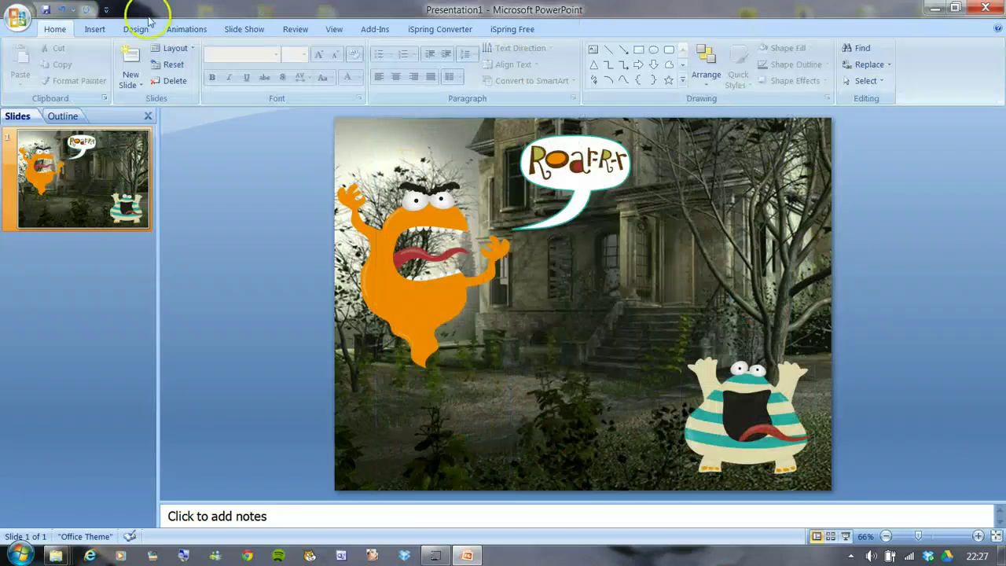
Step: Insert the blah bubble, shrink it to 5.33 × 4.74 cm, and set it above the striped monster
{"action": "left_click", "coordinate": [94, 29]}
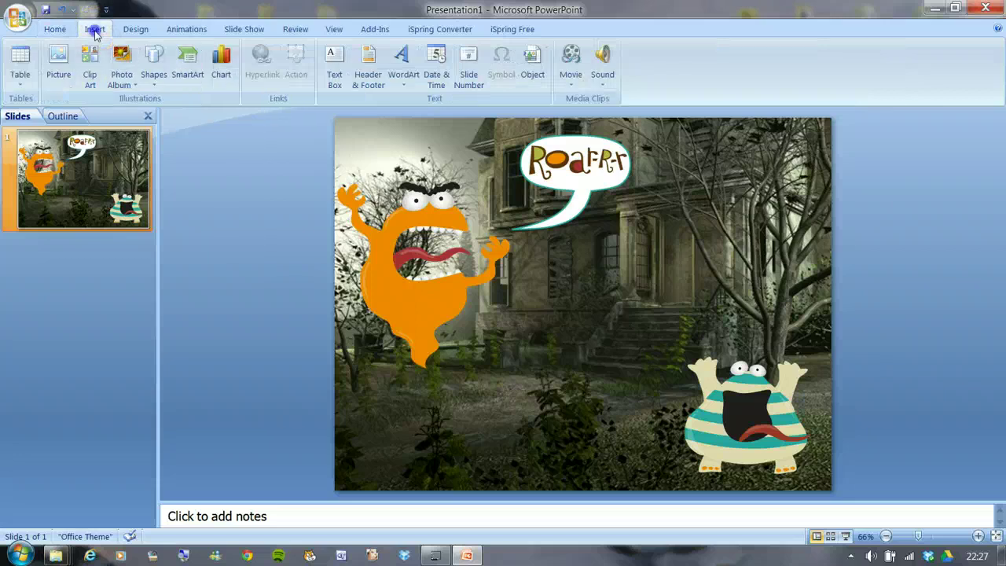
{"action": "left_click", "coordinate": [58, 64]}
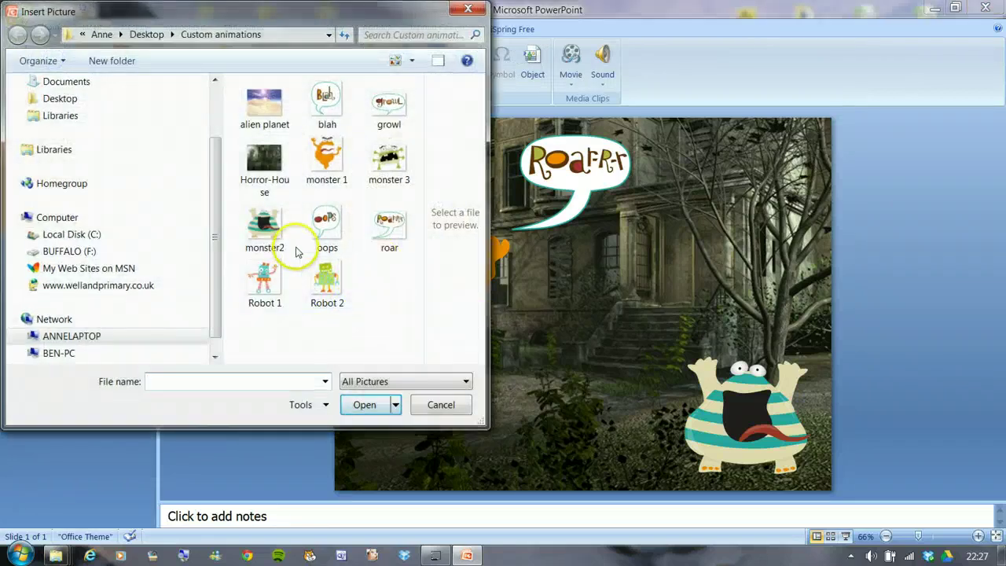
{"action": "left_click", "coordinate": [326, 100]}
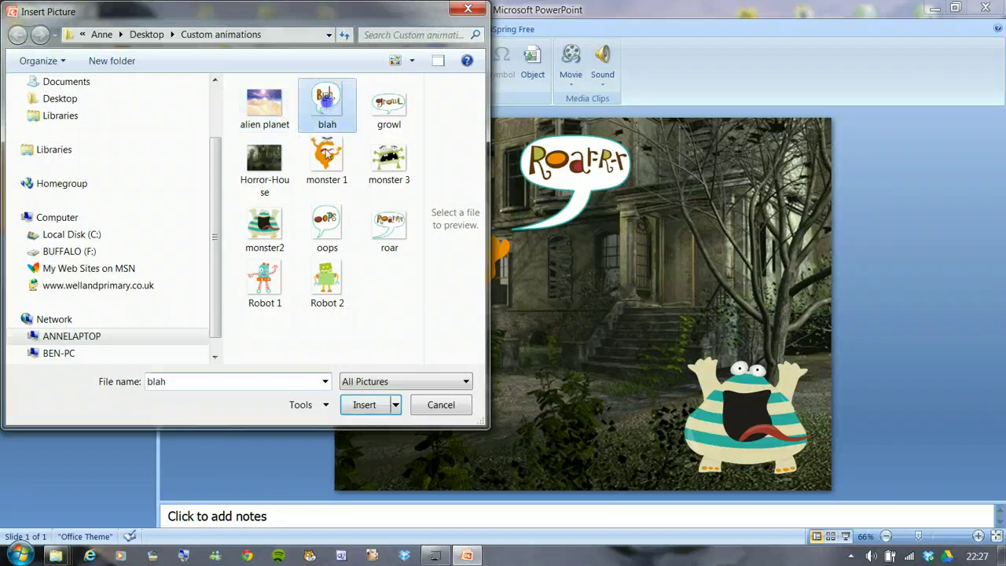
{"action": "left_click", "coordinate": [365, 405]}
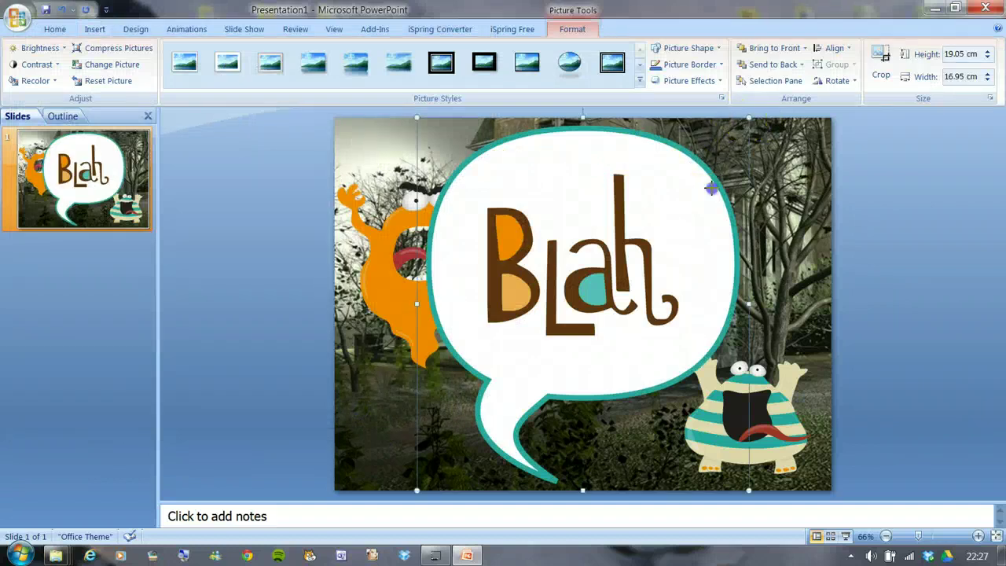
{"action": "left_click_drag", "start_coordinate": [711, 188], "coordinate": [511, 385]}
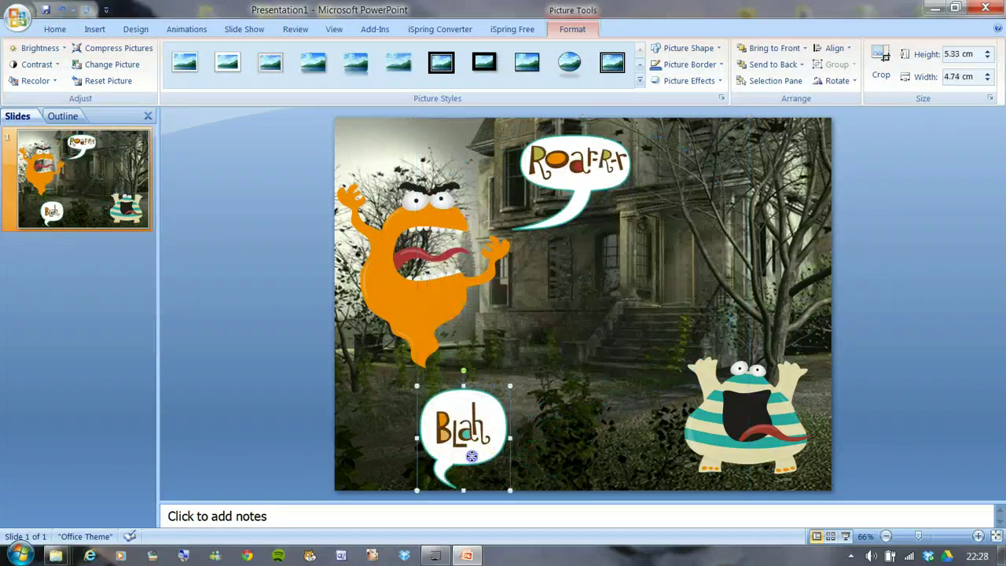
{"action": "left_click_drag", "start_coordinate": [472, 456], "coordinate": [609, 334]}
{"action": "left_click_drag", "start_coordinate": [737, 426], "coordinate": [667, 430]}
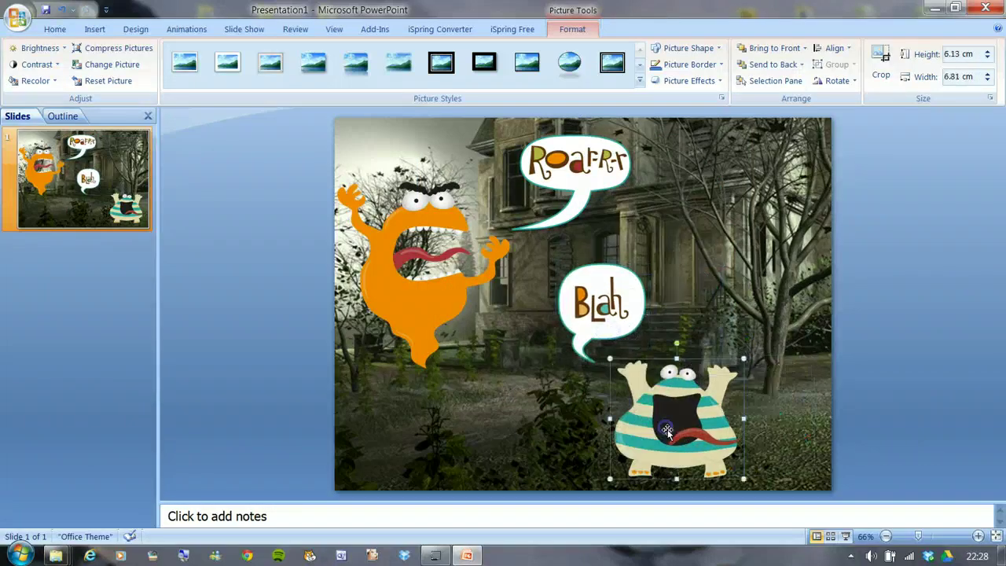
{"action": "left_click", "coordinate": [886, 355]}
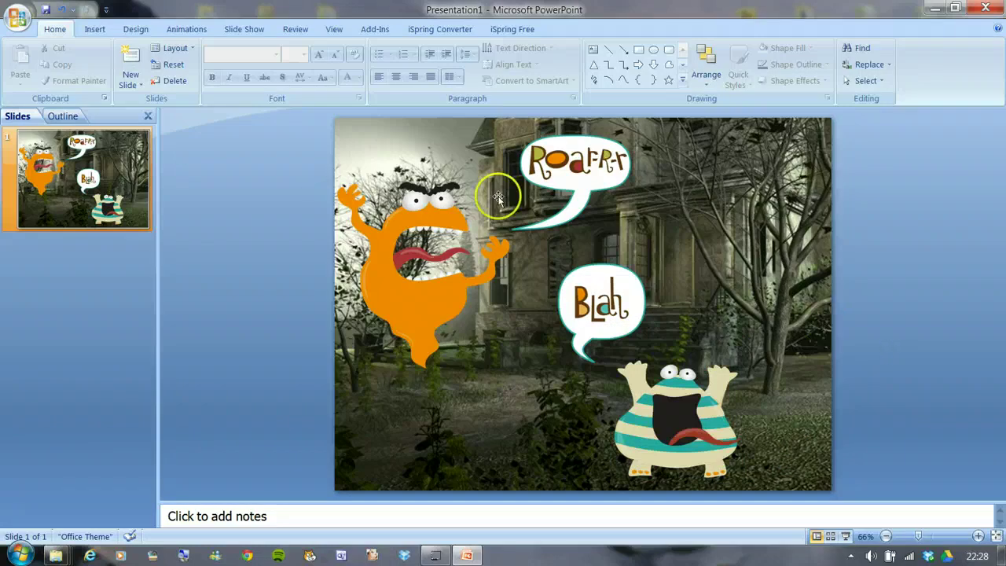
Step: Give the orange monster a Fade entrance effect in the Custom Animation pane
{"action": "left_click", "coordinate": [428, 307]}
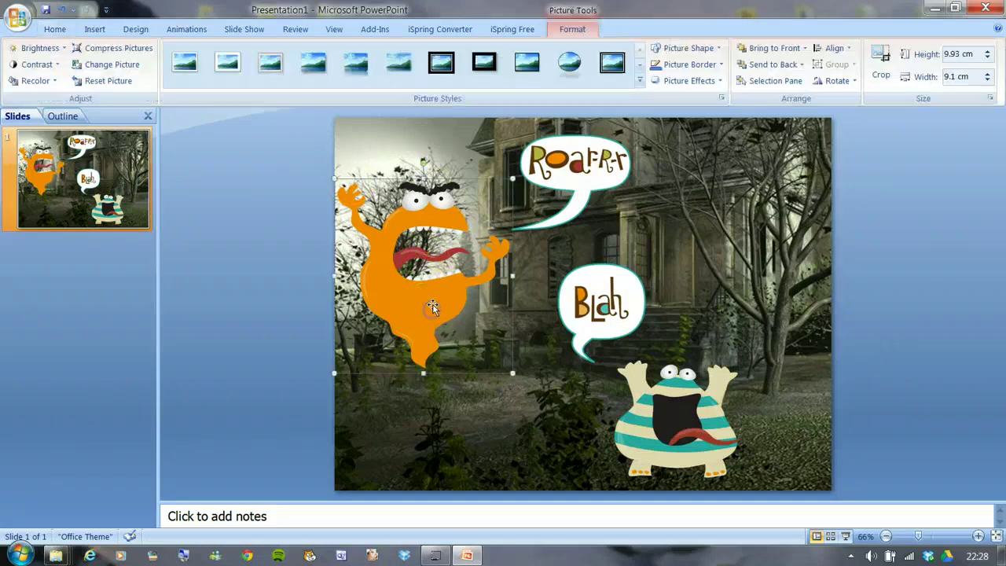
{"action": "left_click", "coordinate": [186, 30]}
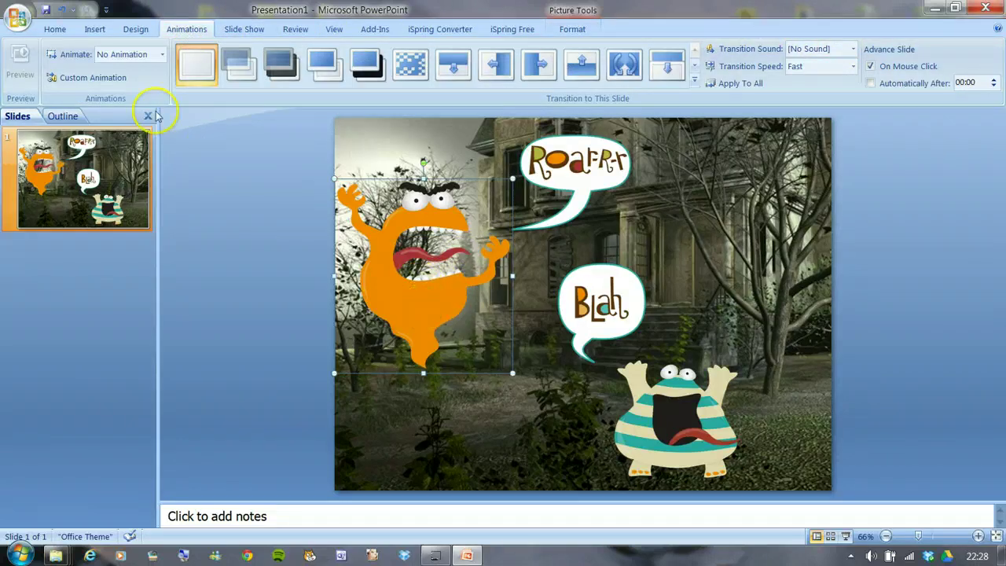
{"action": "left_click", "coordinate": [71, 79]}
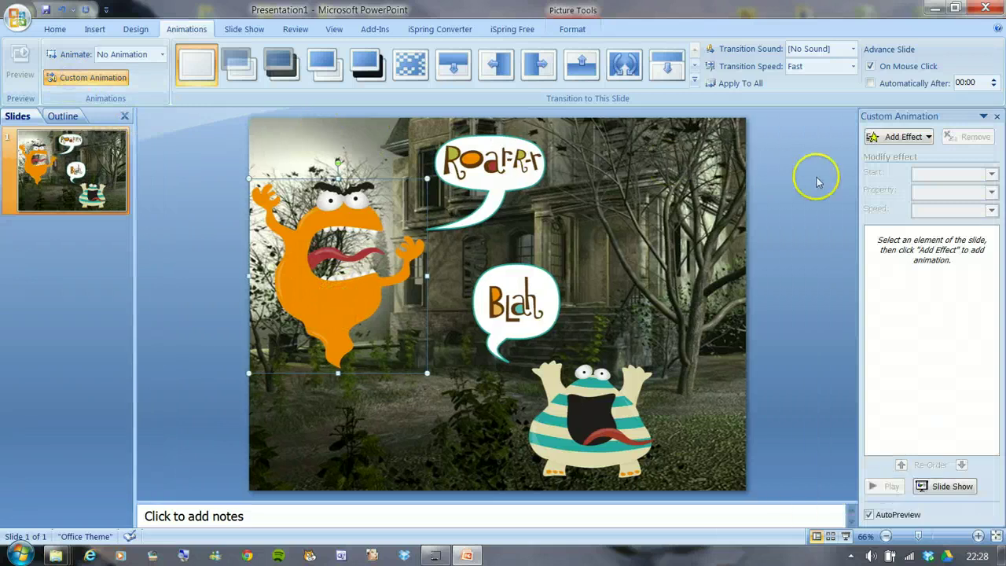
{"action": "left_click_drag", "start_coordinate": [860, 198], "coordinate": [773, 190]}
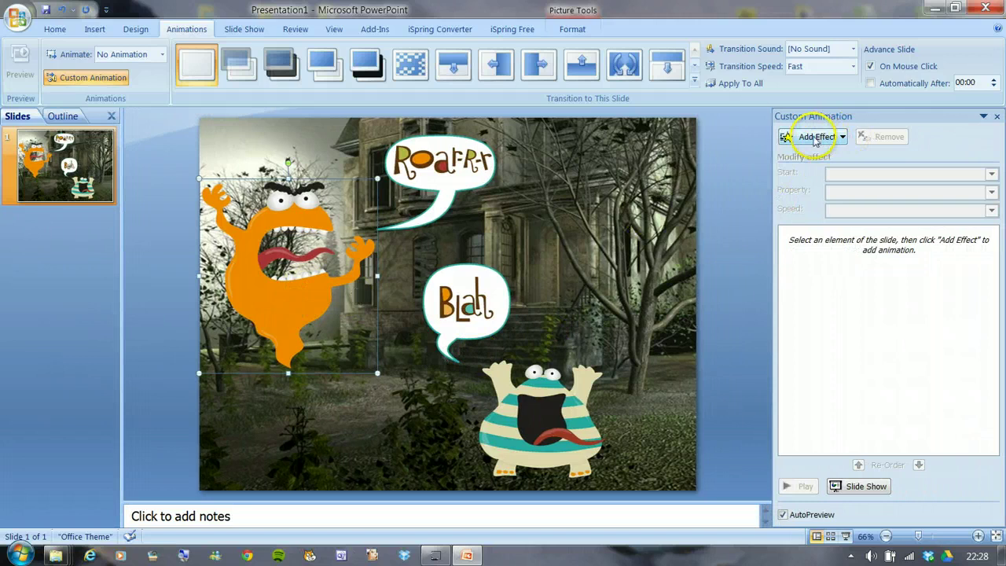
{"action": "left_click", "coordinate": [817, 138]}
{"action": "mouse_move", "coordinate": [796, 162]}
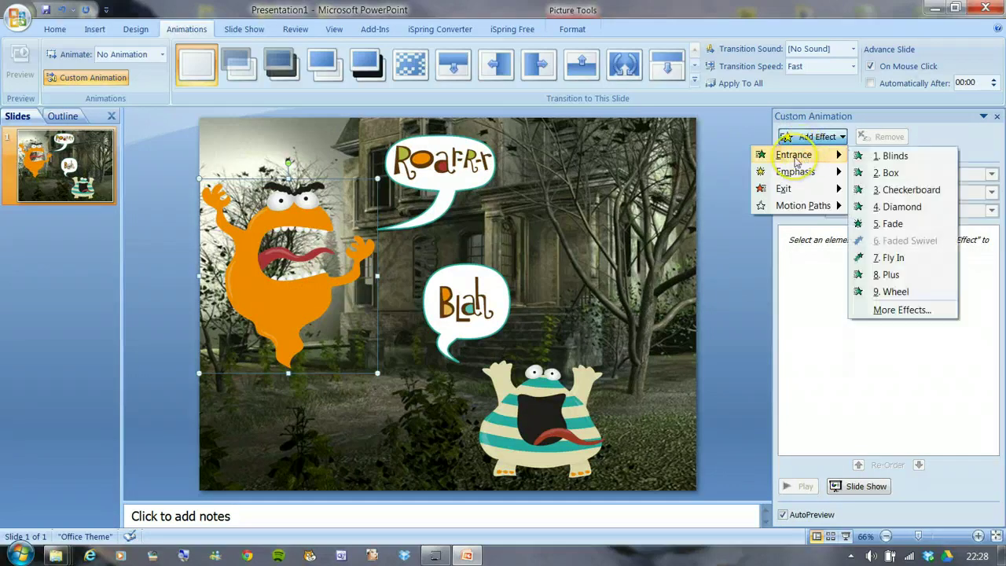
{"action": "left_click", "coordinate": [894, 224]}
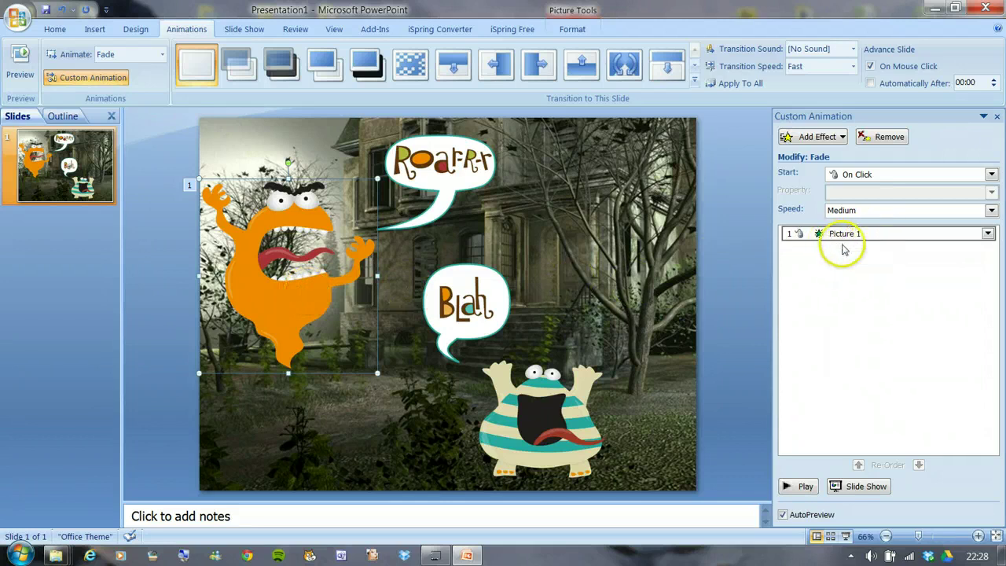
Step: Give the Roar speech bubble a Fade entrance effect
{"action": "left_click", "coordinate": [465, 168]}
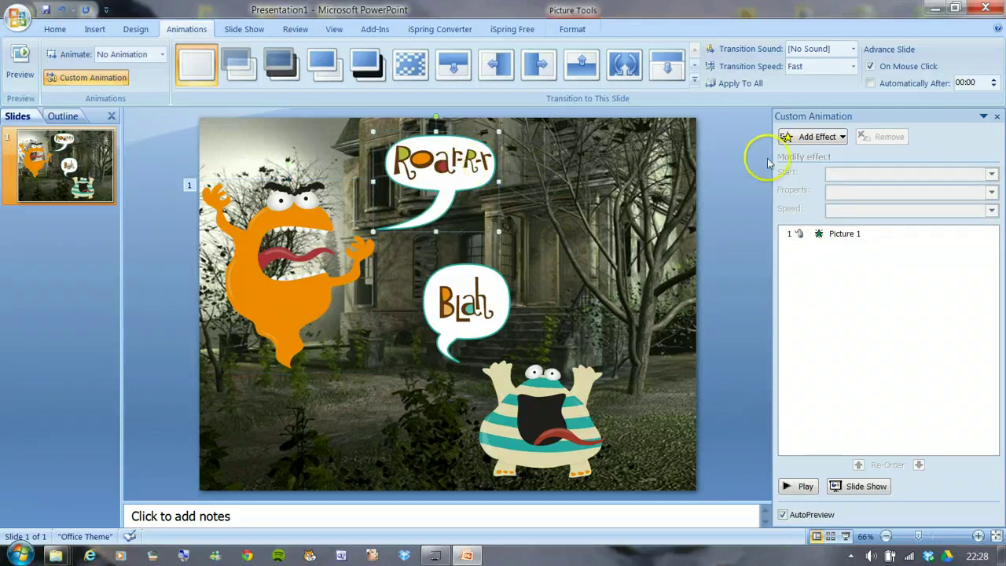
{"action": "left_click", "coordinate": [817, 137]}
{"action": "left_click", "coordinate": [826, 158]}
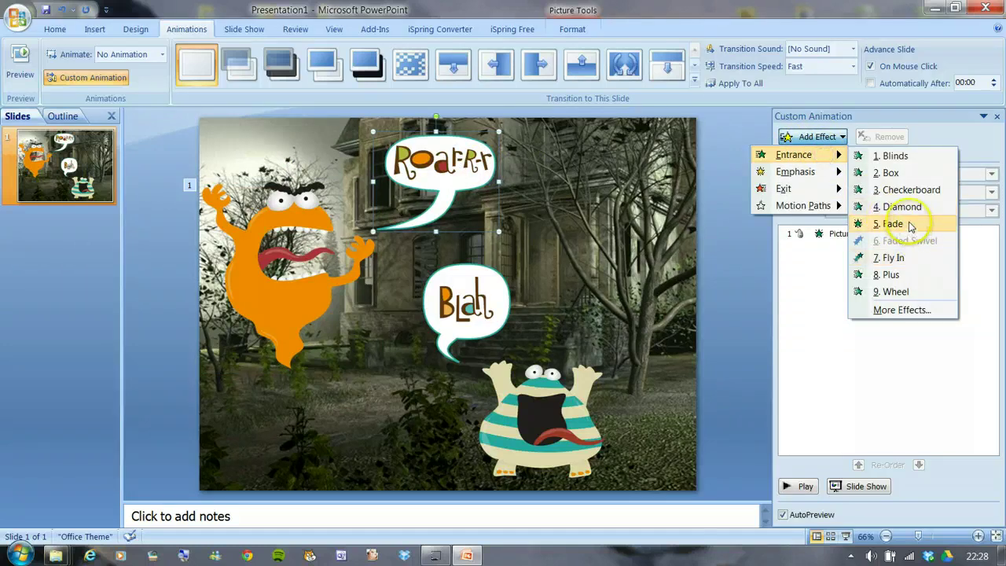
{"action": "left_click", "coordinate": [894, 224]}
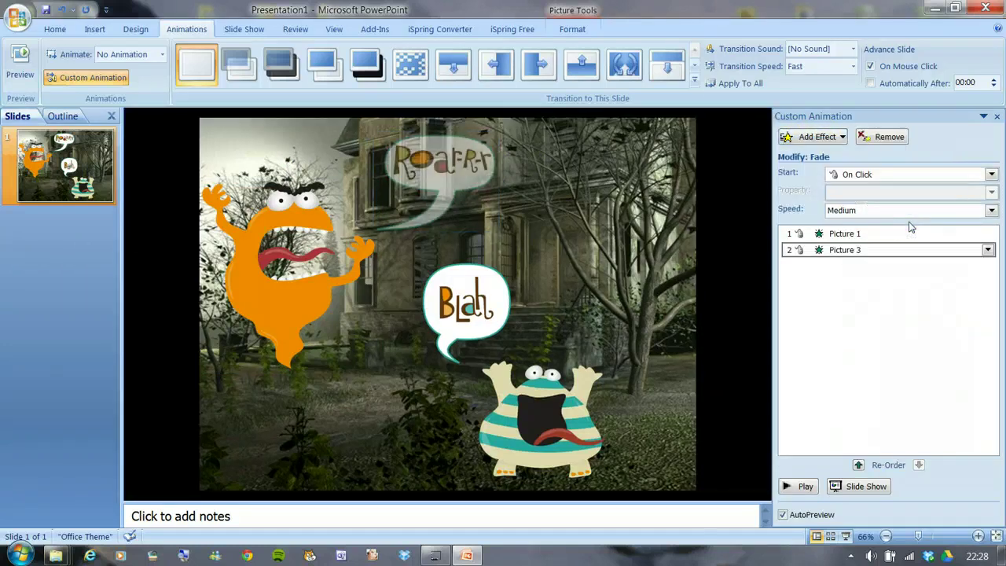
{"action": "left_click", "coordinate": [988, 251]}
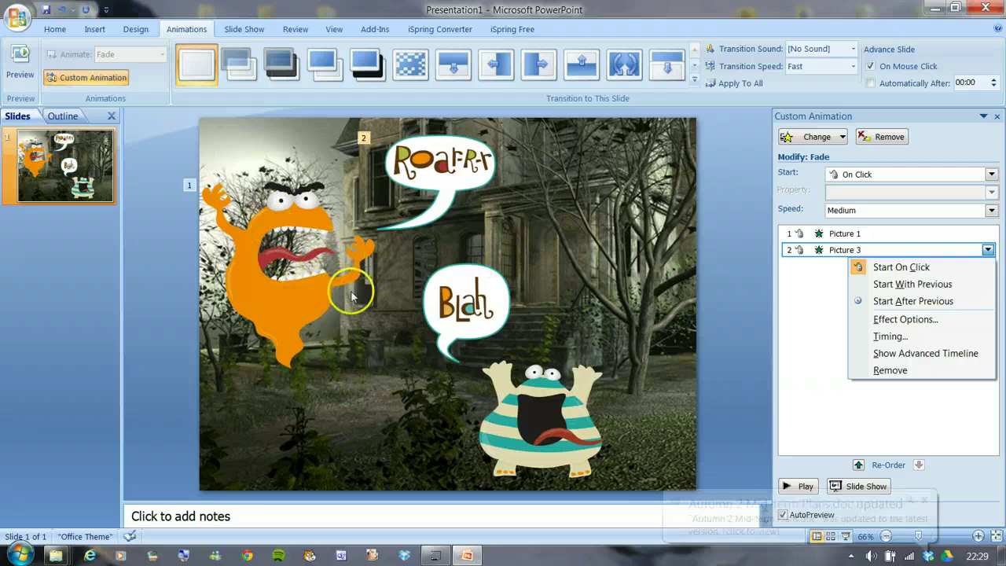
Step: Move the striped monster past the slide's right edge
{"action": "left_click", "coordinate": [555, 424]}
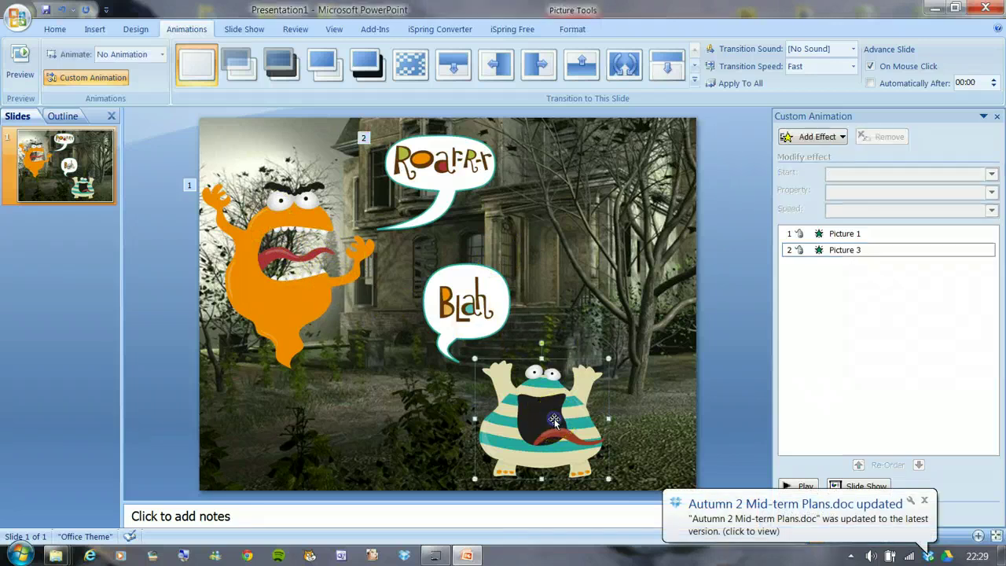
{"action": "left_click", "coordinate": [817, 137]}
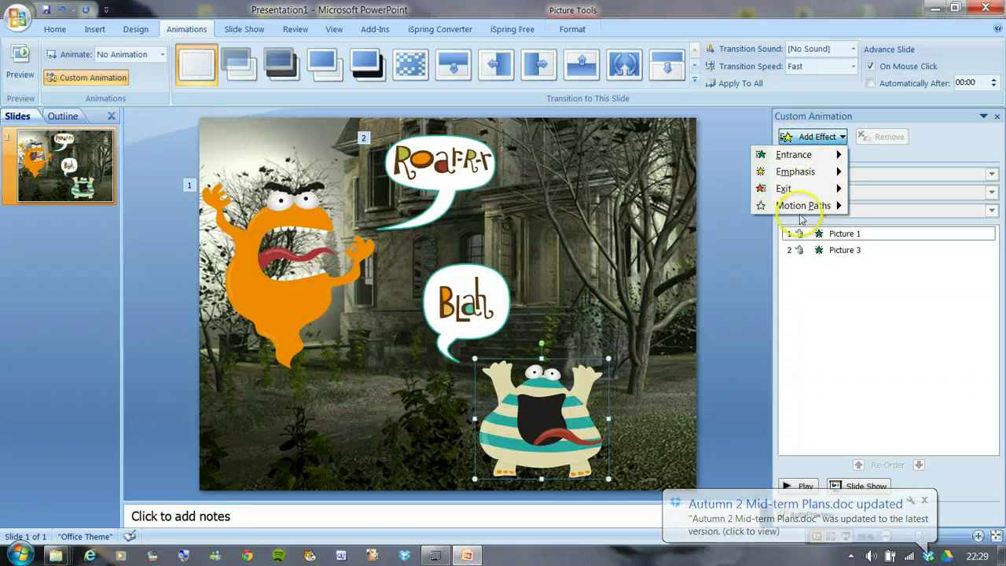
{"action": "mouse_move", "coordinate": [795, 209]}
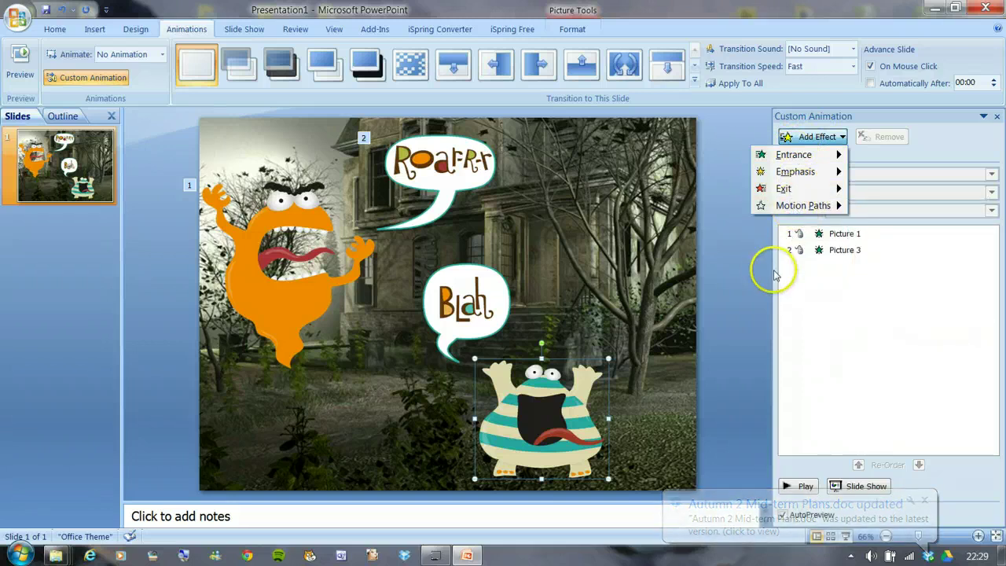
{"action": "left_click_drag", "start_coordinate": [774, 273], "coordinate": [897, 294]}
{"action": "left_click_drag", "start_coordinate": [641, 407], "coordinate": [915, 445]}
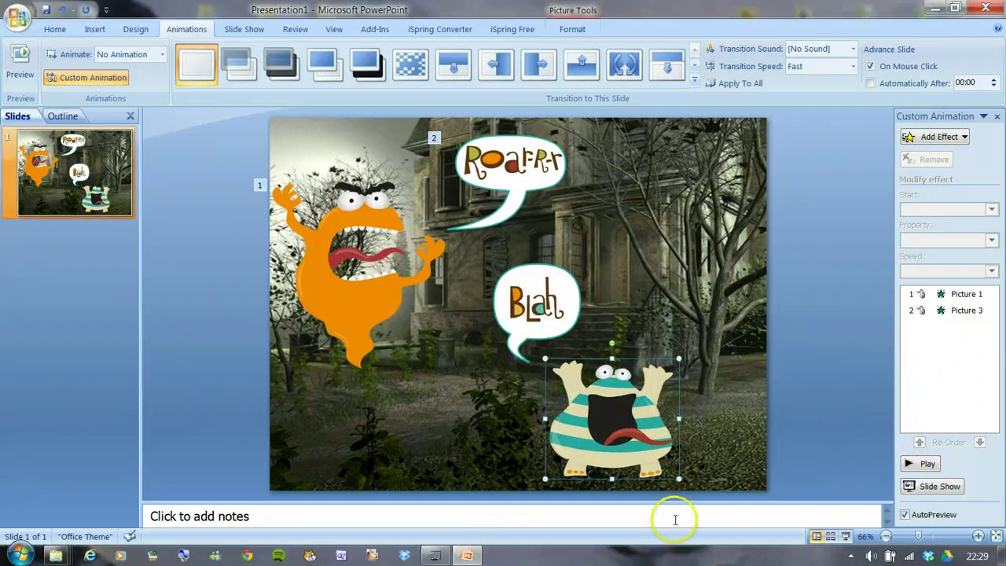
{"action": "left_click_drag", "start_coordinate": [608, 436], "coordinate": [892, 438]}
{"action": "mouse_move", "coordinate": [820, 436]}
{"action": "left_mouse_down"}
{"action": "mouse_move", "coordinate": [928, 433]}
{"action": "mouse_move", "coordinate": [836, 448]}
{"action": "left_mouse_up"}
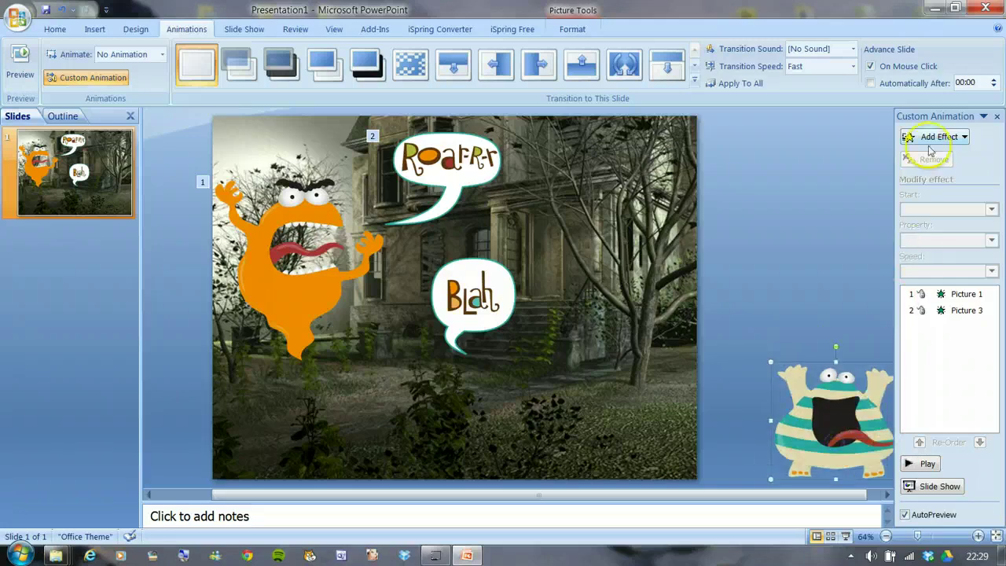
Step: Draw a curved motion path carrying the striped monster across the slide's lower area
{"action": "left_click", "coordinate": [936, 137]}
{"action": "mouse_move", "coordinate": [888, 204]}
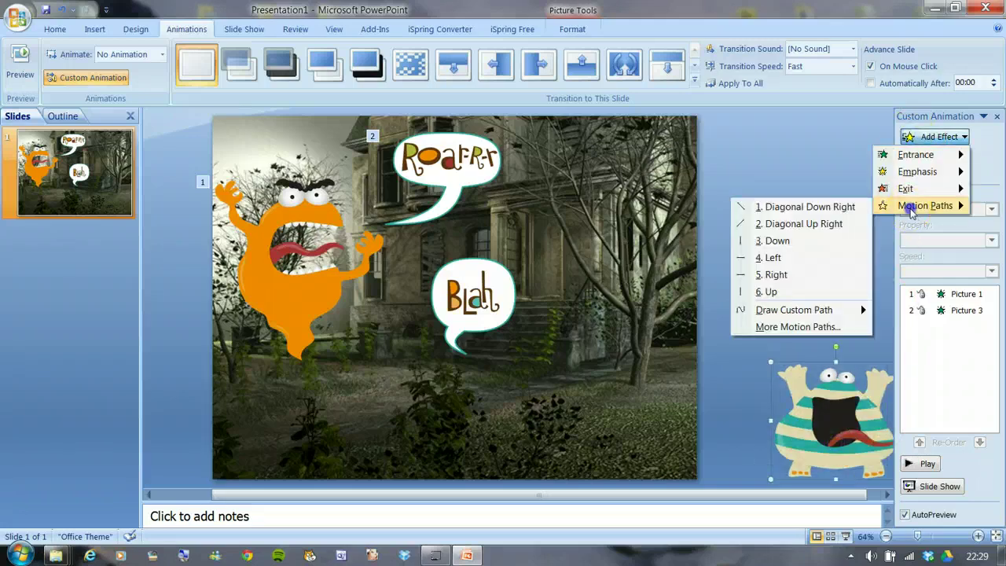
{"action": "mouse_move", "coordinate": [776, 315]}
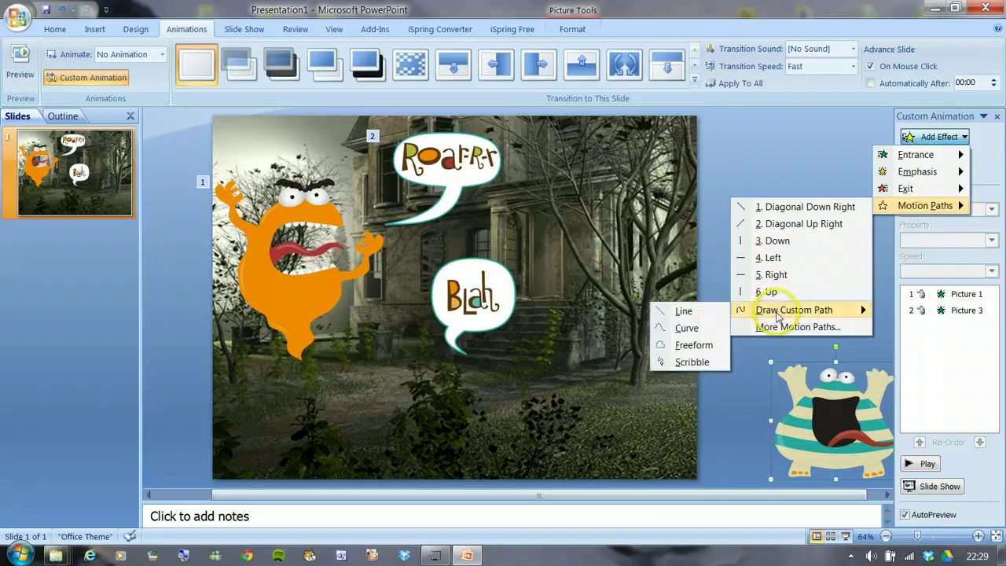
{"action": "left_click", "coordinate": [689, 330]}
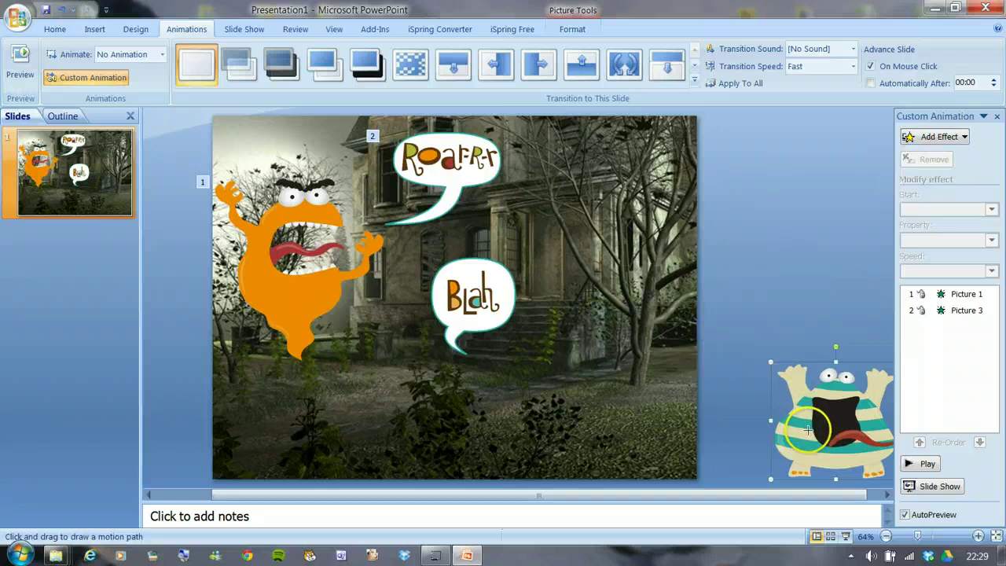
{"action": "left_click", "coordinate": [733, 379]}
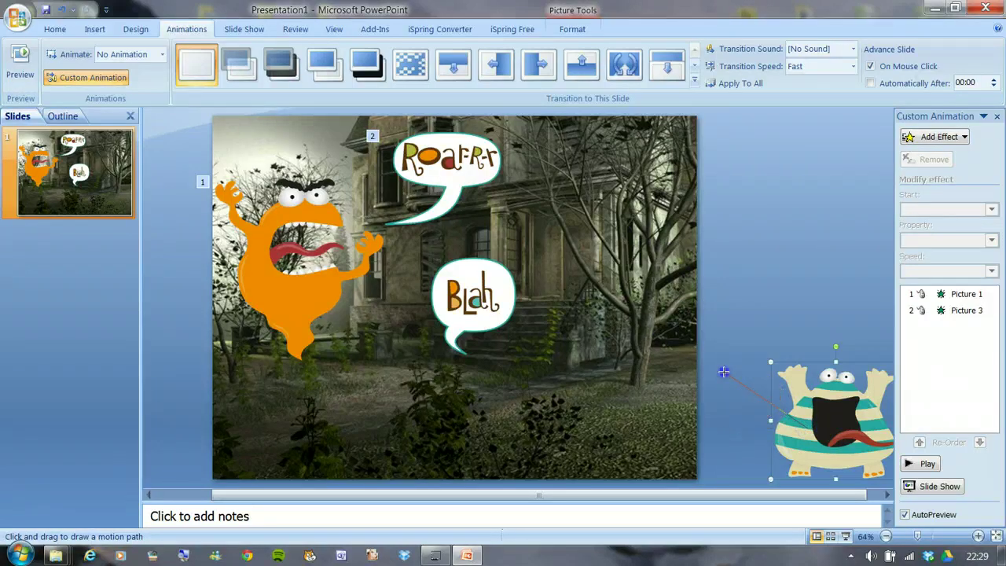
{"action": "left_click", "coordinate": [572, 393]}
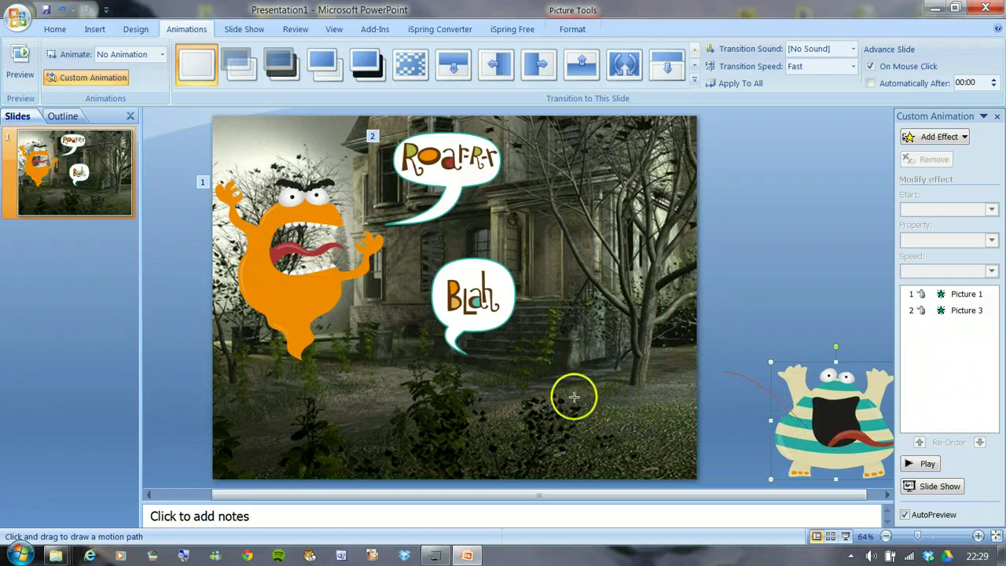
{"action": "mouse_move", "coordinate": [511, 391]}
{"action": "left_mouse_down"}
{"action": "mouse_move", "coordinate": [464, 435]}
{"action": "mouse_move", "coordinate": [434, 407]}
{"action": "left_mouse_up"}
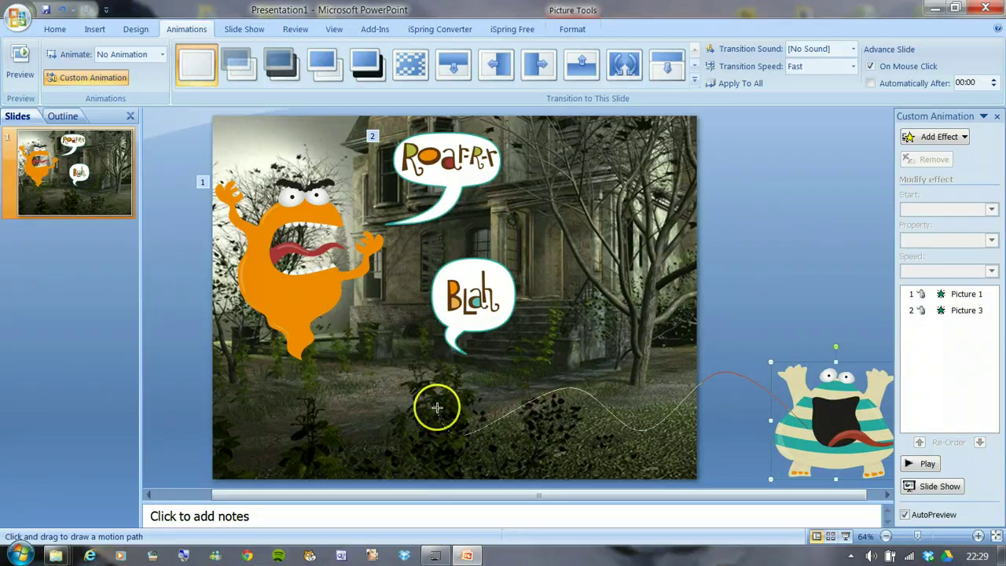
{"action": "double_click", "coordinate": [436, 407]}
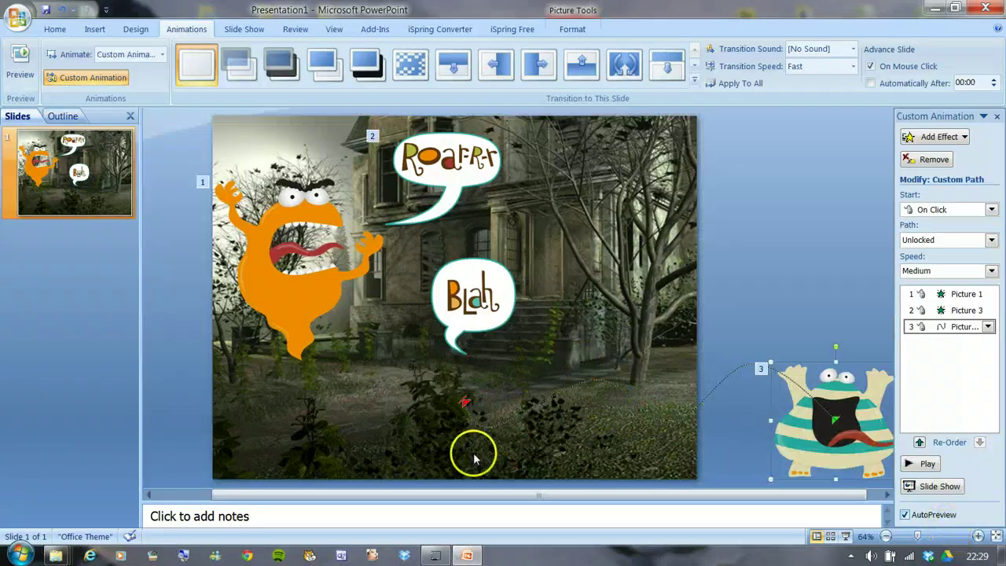
Step: Preview the striped monster's motion path animation and stop the playback
{"action": "left_click", "coordinate": [464, 402]}
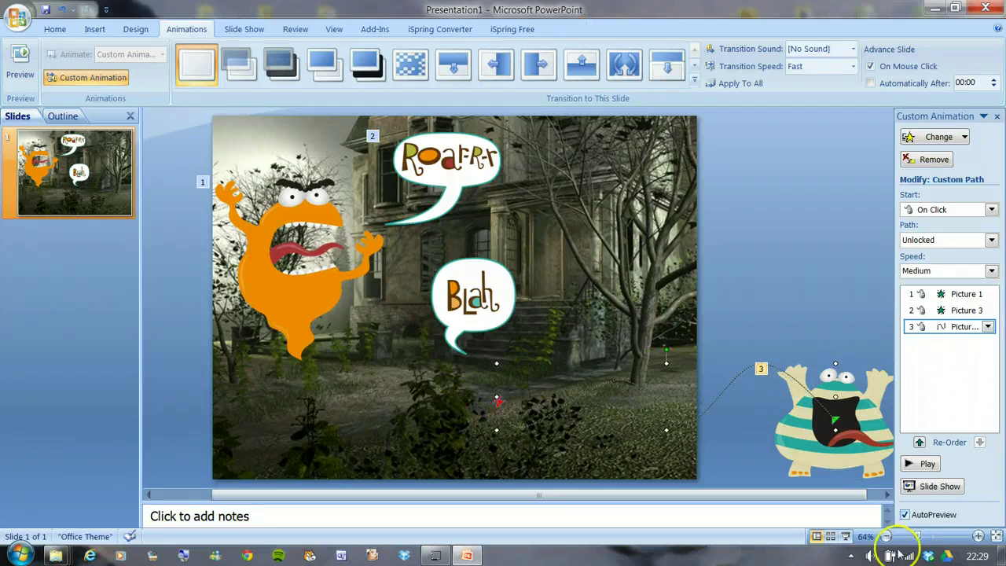
{"action": "left_click", "coordinate": [926, 465]}
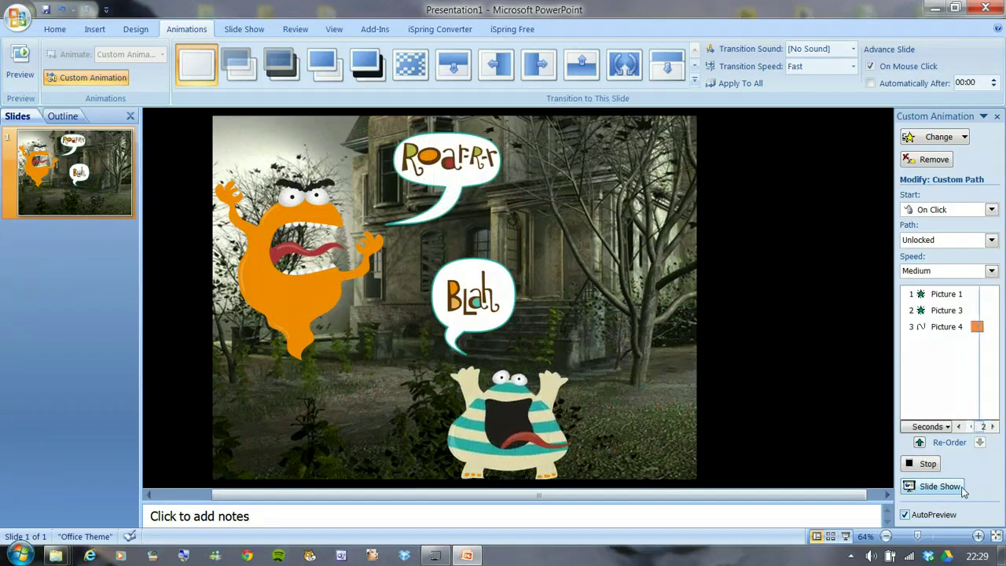
{"action": "left_click", "coordinate": [922, 468]}
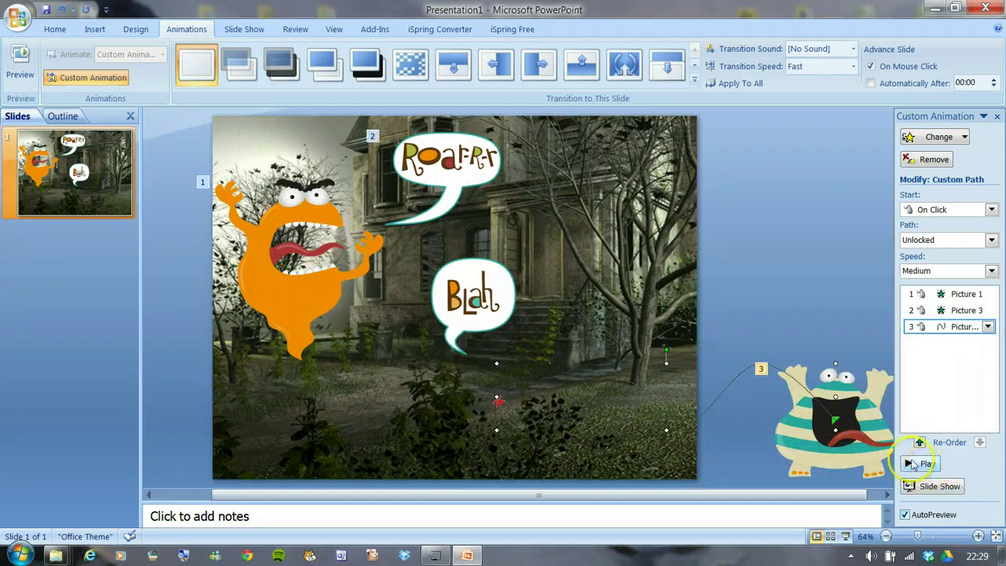
{"action": "left_click", "coordinate": [464, 302]}
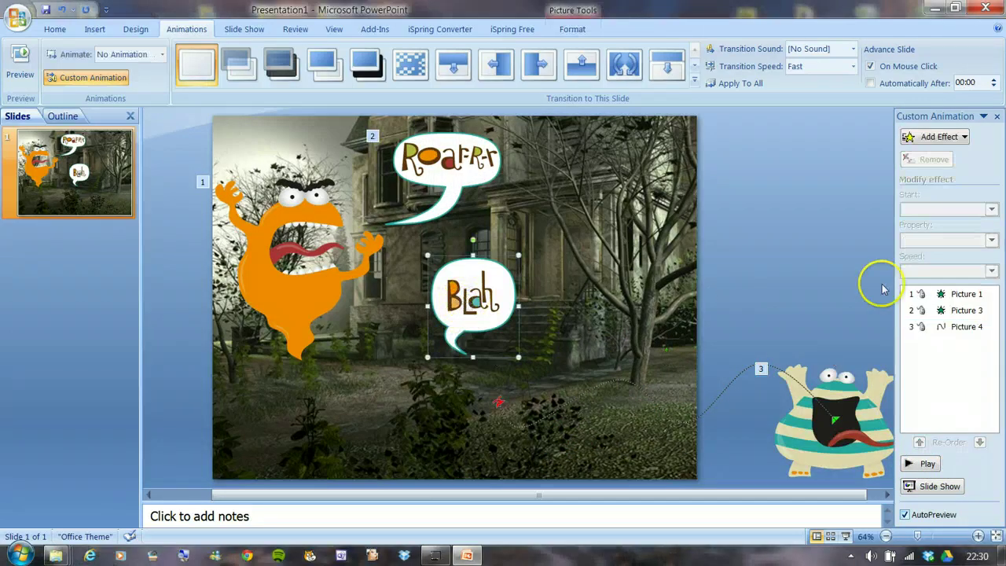
Step: Give the Blah speech bubble a Diamond entrance effect
{"action": "left_click_drag", "start_coordinate": [894, 232], "coordinate": [803, 229]}
{"action": "left_click", "coordinate": [853, 138]}
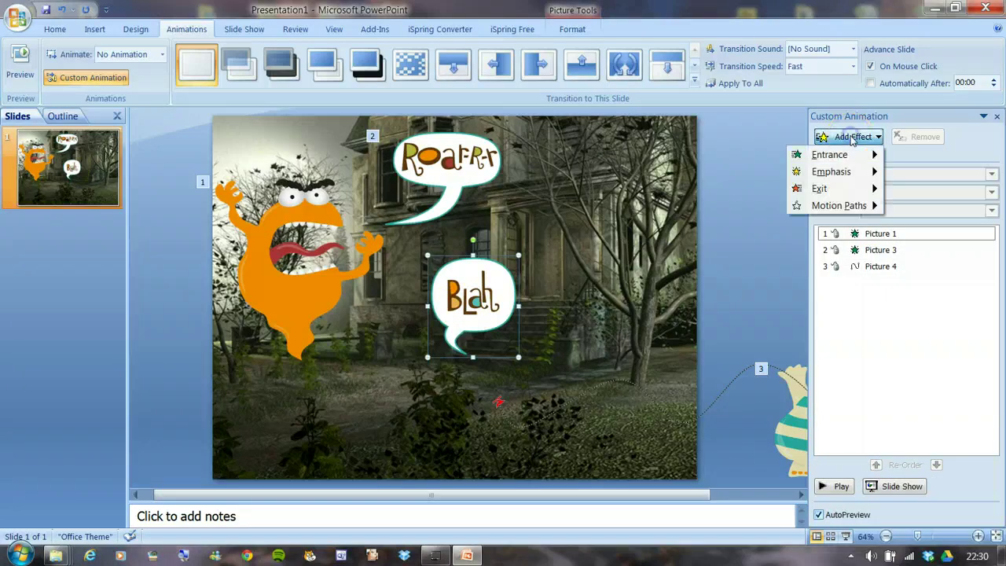
{"action": "mouse_move", "coordinate": [853, 161]}
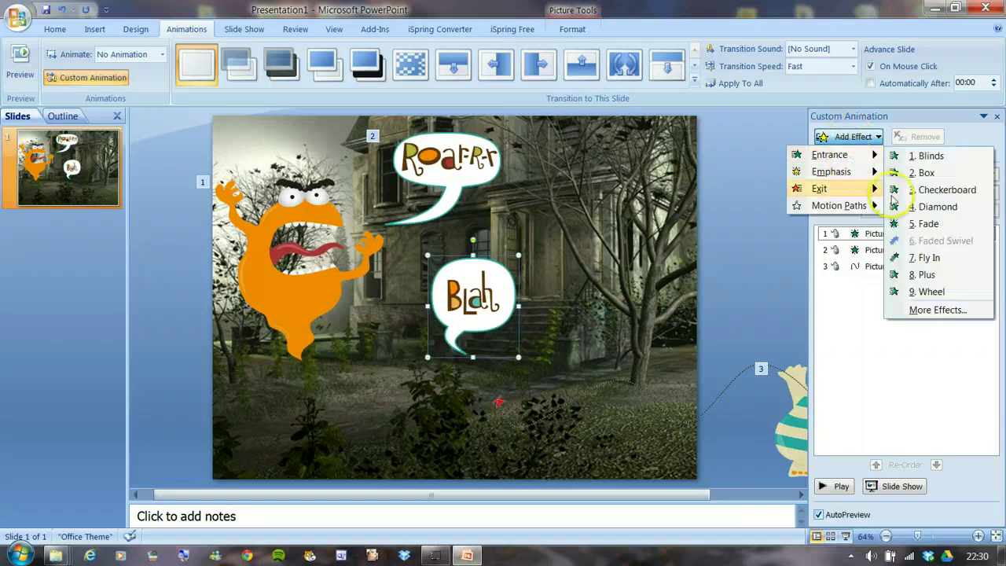
{"action": "left_click", "coordinate": [939, 207]}
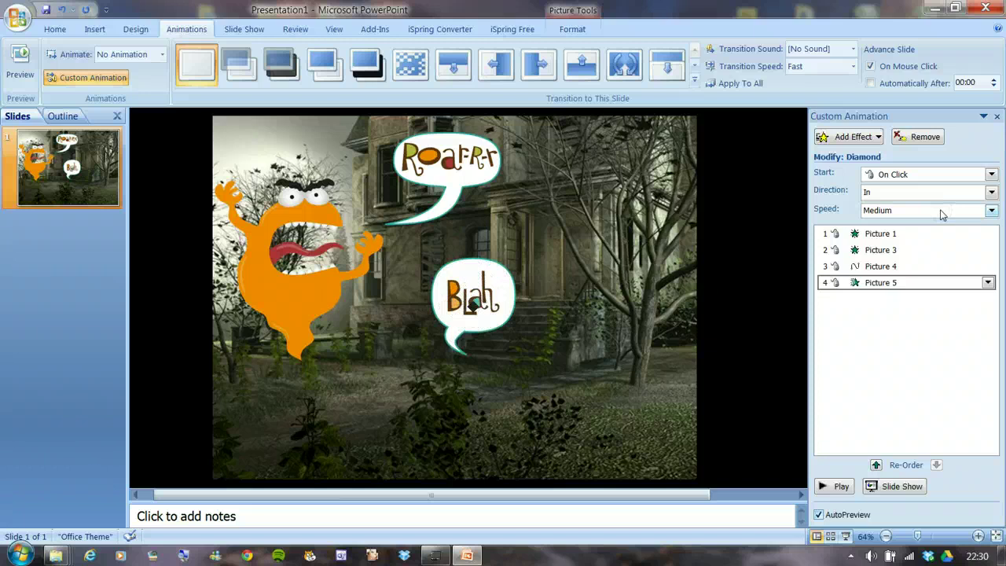
{"action": "left_click", "coordinate": [961, 286]}
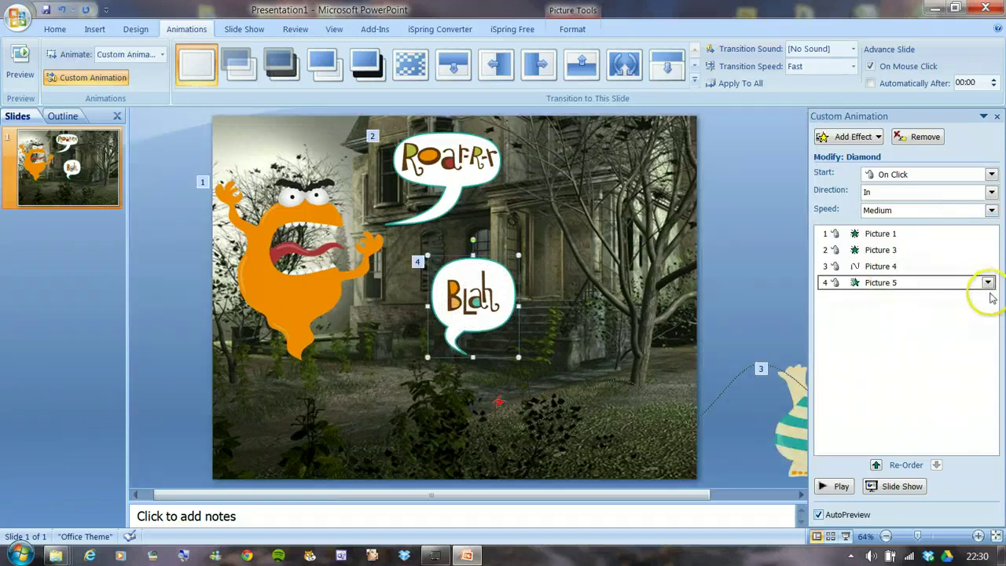
{"action": "left_click", "coordinate": [989, 284]}
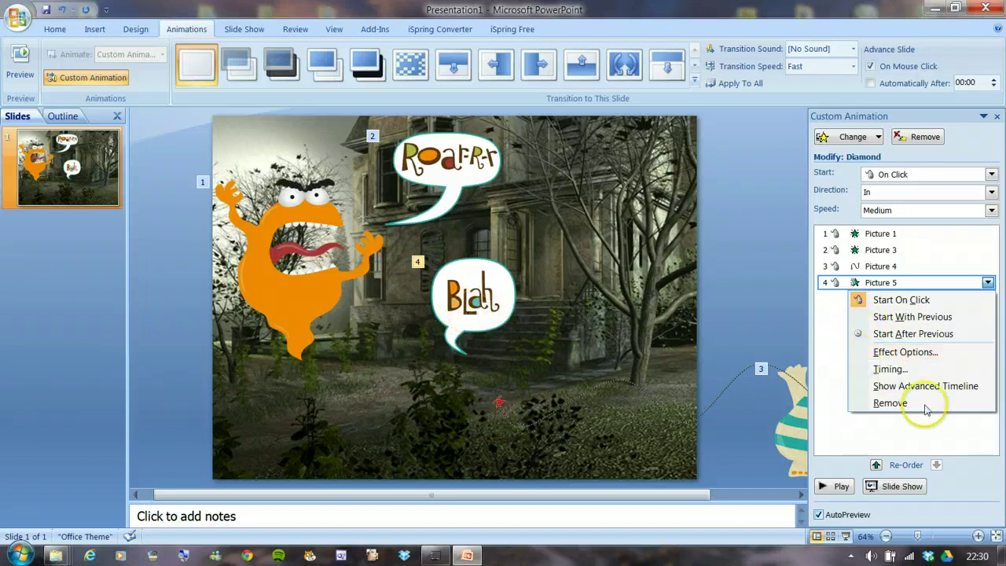
Step: Preview the slide's animations, then nudge the Blah bubble slightly up and left
{"action": "left_click", "coordinate": [835, 487]}
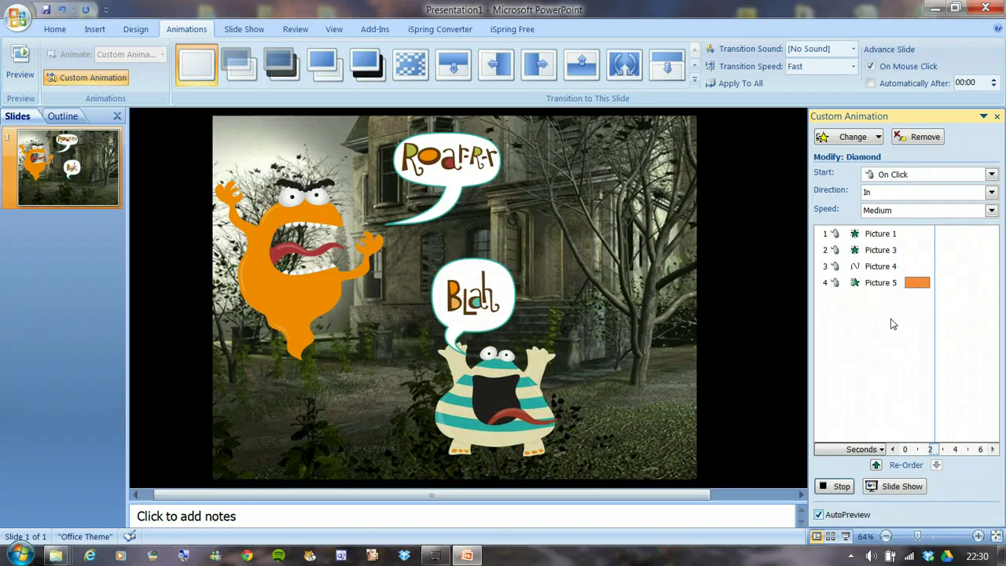
{"action": "left_click", "coordinate": [838, 487]}
{"action": "left_click", "coordinate": [842, 488]}
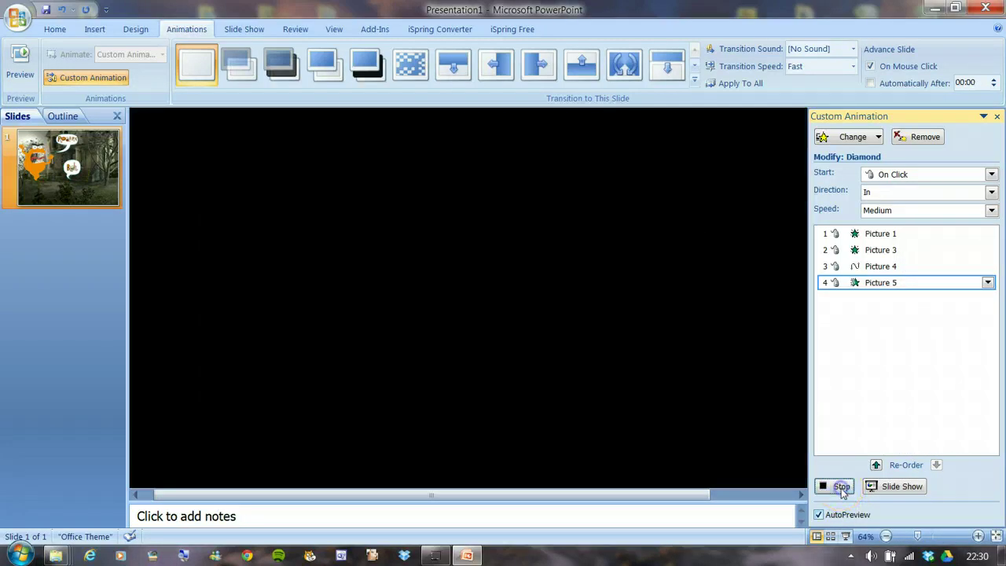
{"action": "left_click", "coordinate": [888, 515]}
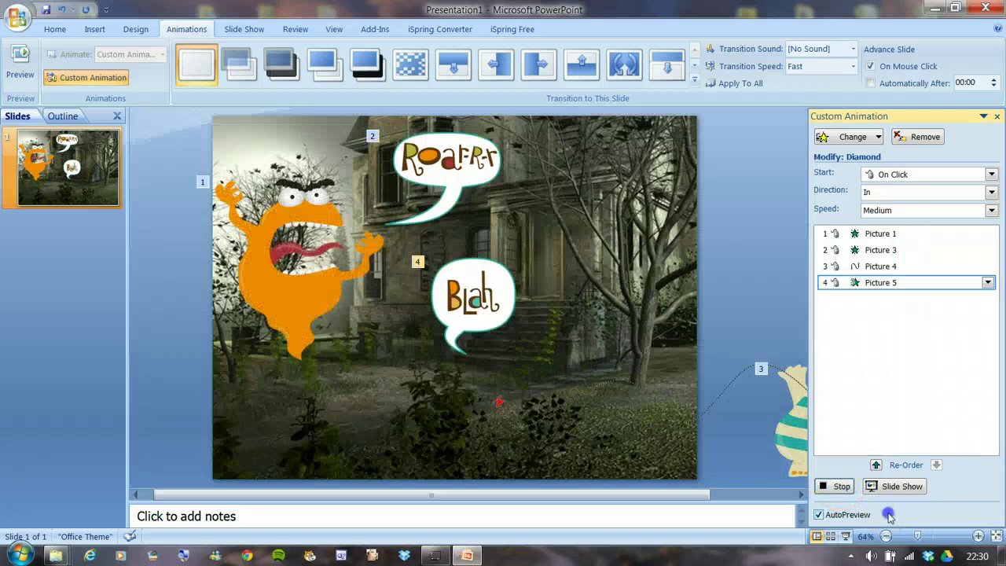
{"action": "left_click", "coordinate": [488, 299]}
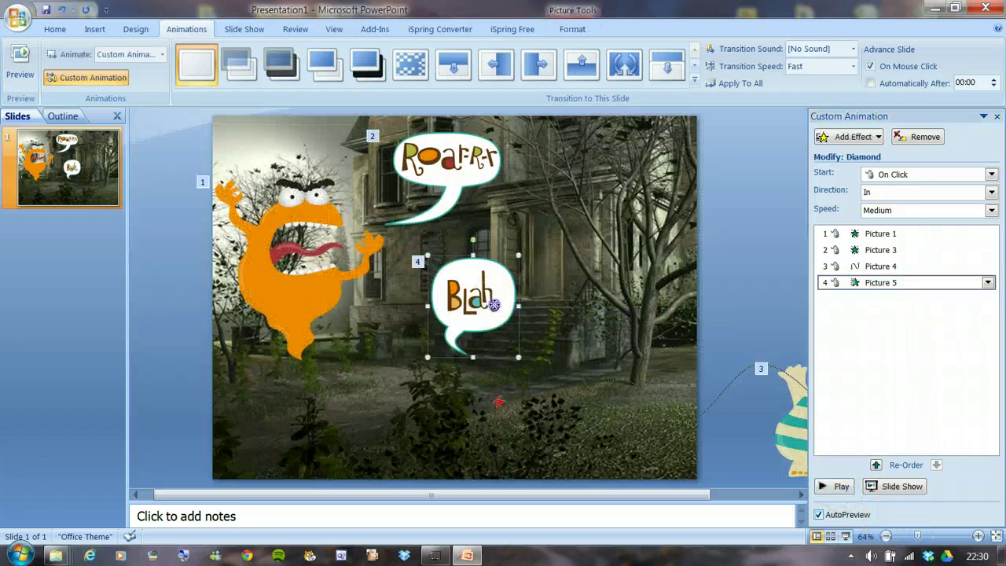
{"action": "left_click_drag", "start_coordinate": [488, 300], "coordinate": [472, 287]}
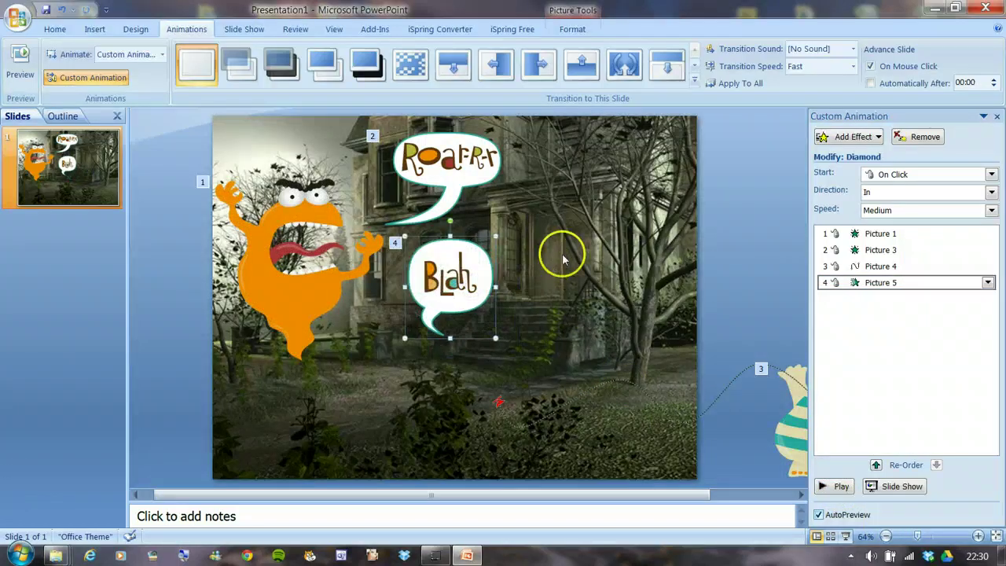
{"action": "left_click", "coordinate": [740, 264]}
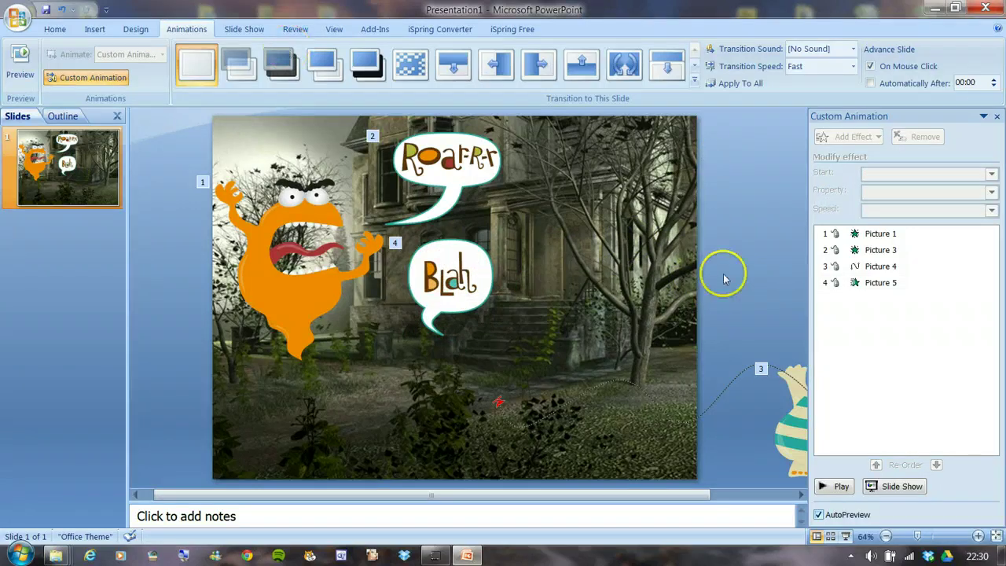
Step: Insert Suspense music as a sound from file from Desktop > Custom animations
{"action": "left_click", "coordinate": [92, 30]}
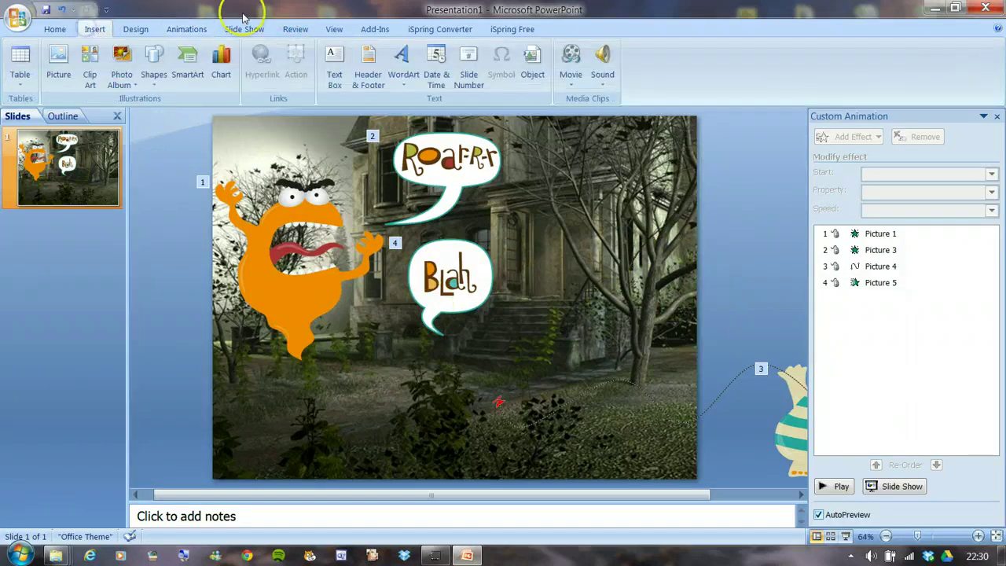
{"action": "left_click", "coordinate": [603, 83]}
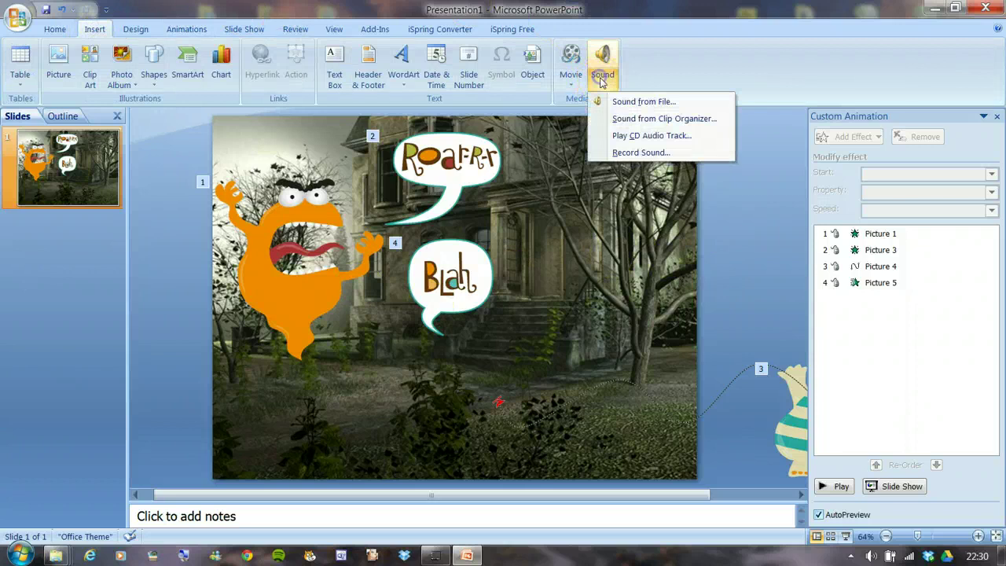
{"action": "left_click", "coordinate": [658, 103]}
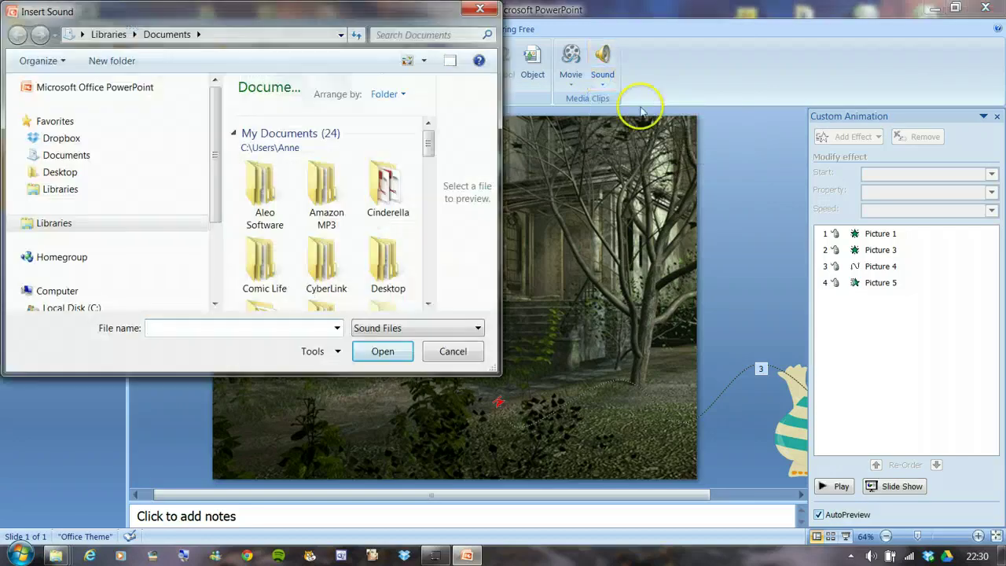
{"action": "left_click_drag", "start_coordinate": [428, 140], "coordinate": [427, 145]}
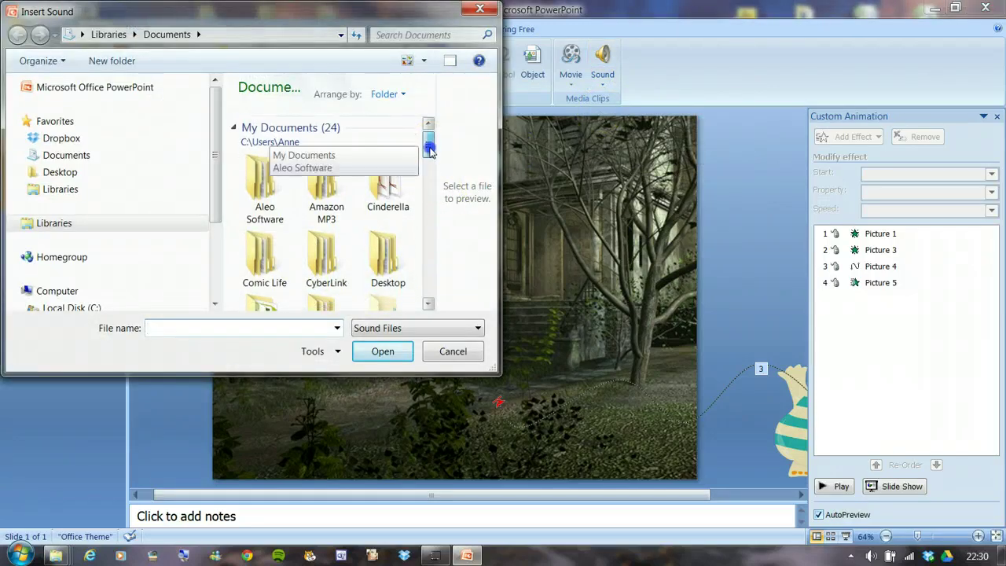
{"action": "left_click", "coordinate": [60, 171]}
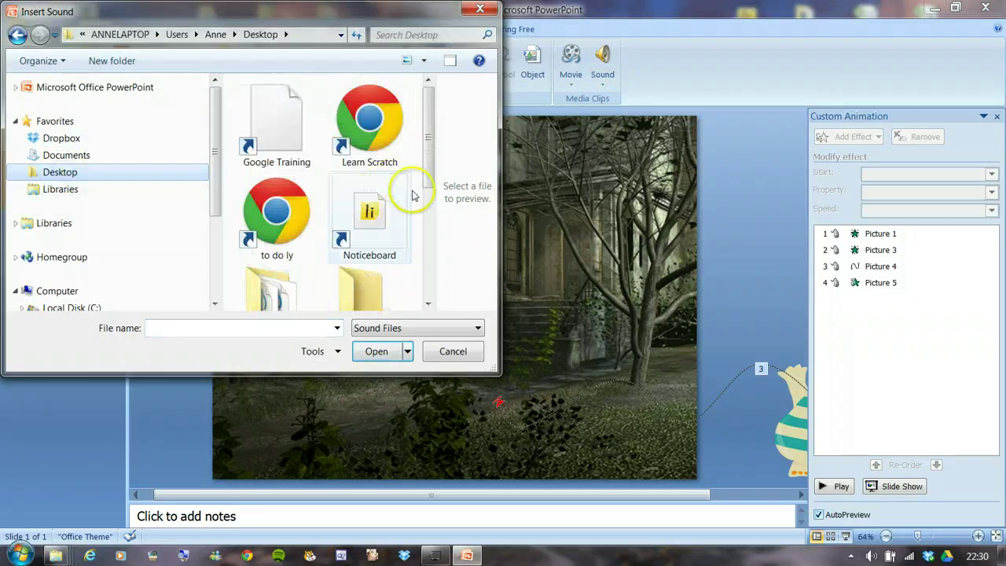
{"action": "mouse_move", "coordinate": [432, 206]}
{"action": "left_mouse_down"}
{"action": "mouse_move", "coordinate": [439, 270]}
{"action": "mouse_move", "coordinate": [429, 210]}
{"action": "left_mouse_up"}
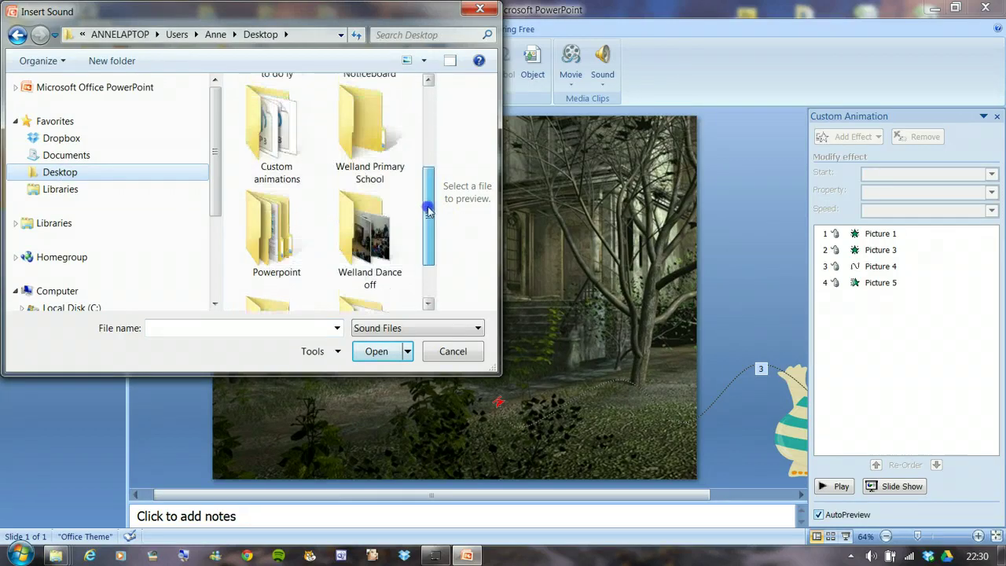
{"action": "double_click", "coordinate": [273, 130]}
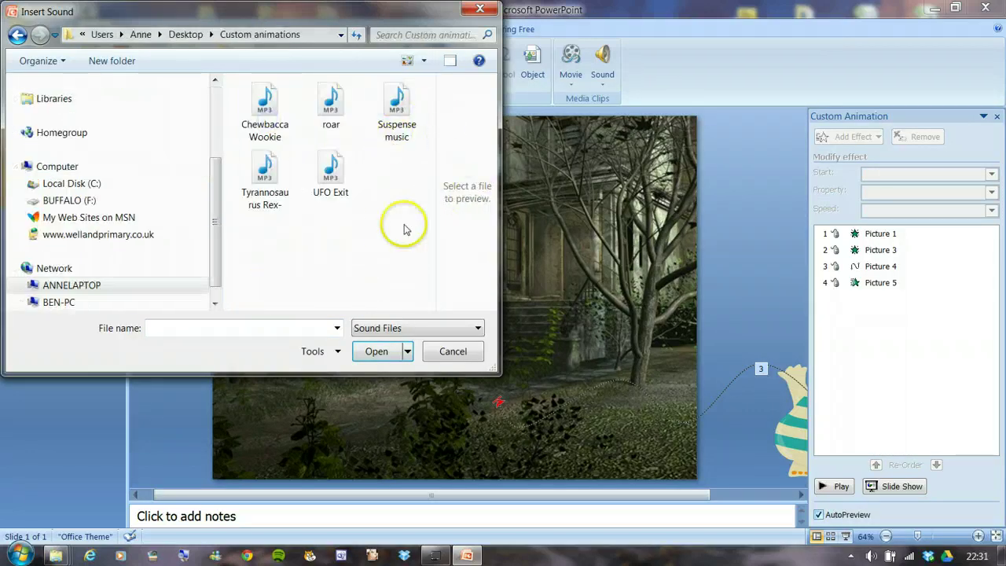
{"action": "left_click", "coordinate": [405, 122]}
{"action": "left_click", "coordinate": [378, 353]}
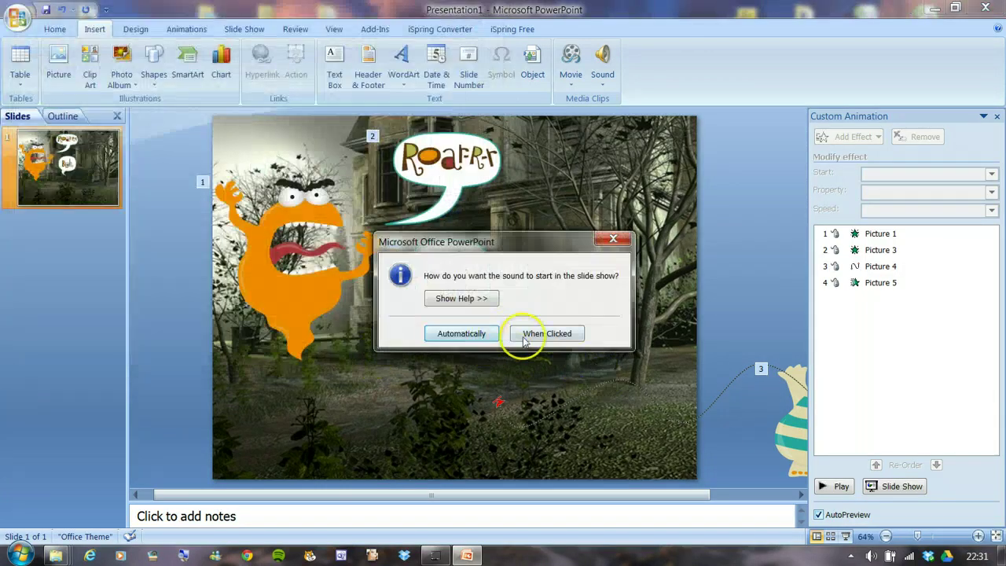
Step: Set the sound to start When Clicked and re-order Suspense music.mp3 to the top
{"action": "left_click", "coordinate": [534, 340]}
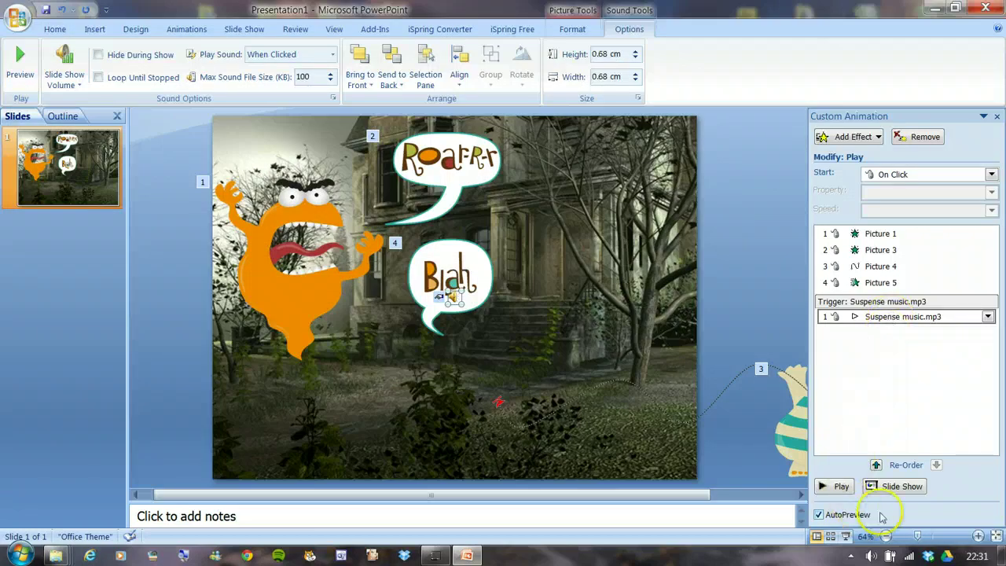
{"action": "left_click", "coordinate": [877, 465]}
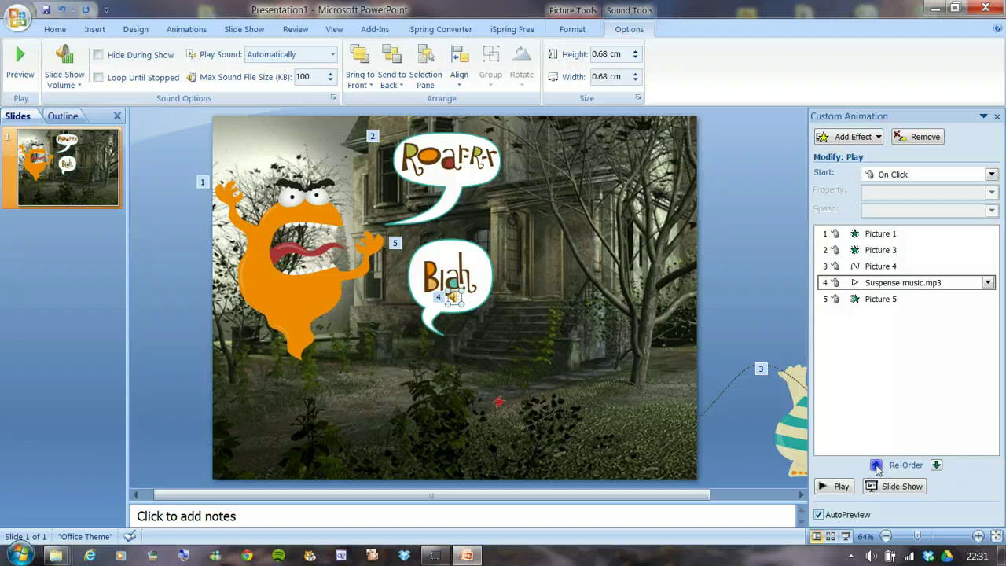
{"action": "left_click", "coordinate": [877, 465]}
{"action": "left_click", "coordinate": [877, 466]}
{"action": "left_click", "coordinate": [877, 466]}
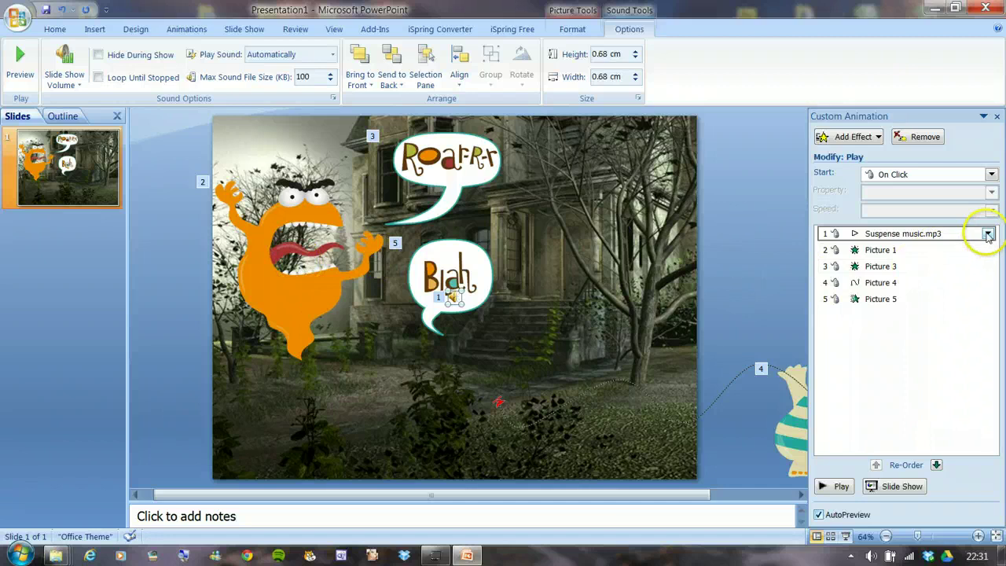
Step: Set the orange monster's Fade to start After Previous
{"action": "left_click", "coordinate": [920, 252]}
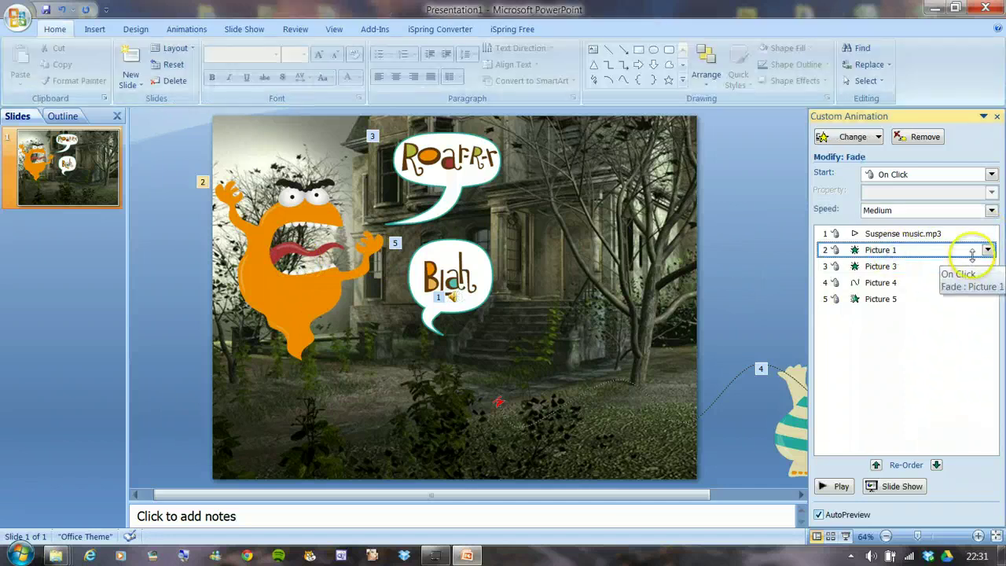
{"action": "left_click", "coordinate": [989, 250]}
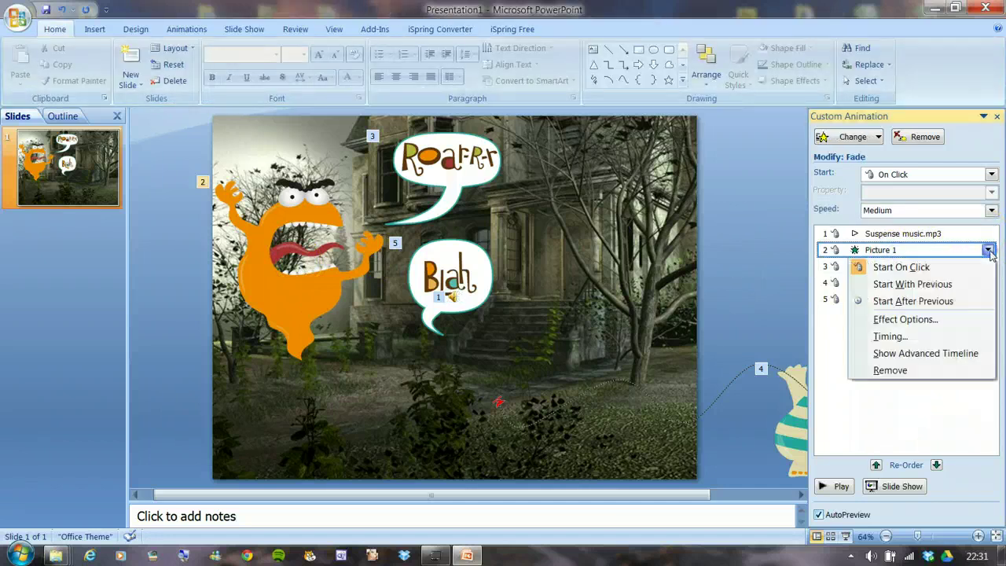
{"action": "left_click", "coordinate": [958, 307]}
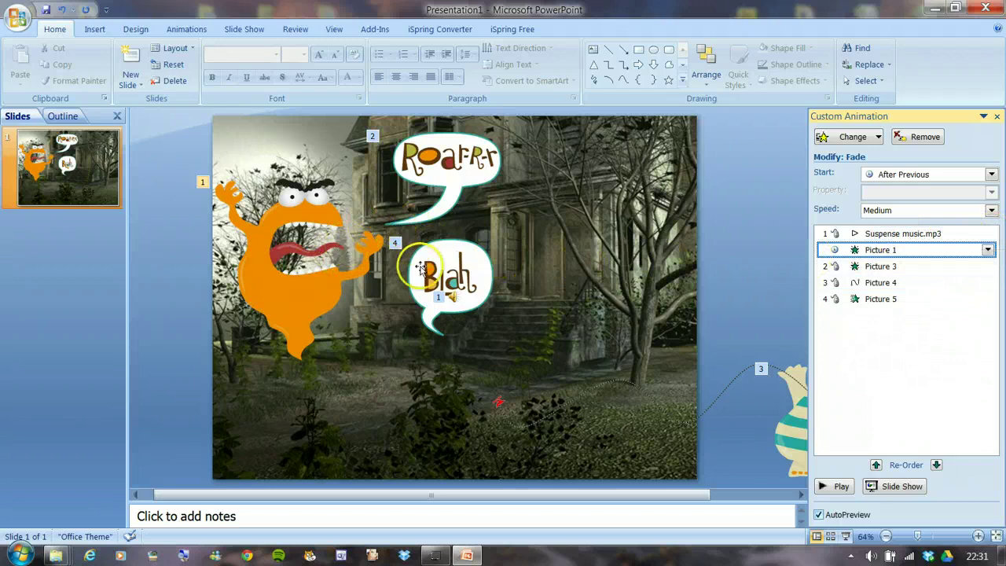
{"action": "left_click", "coordinate": [449, 296]}
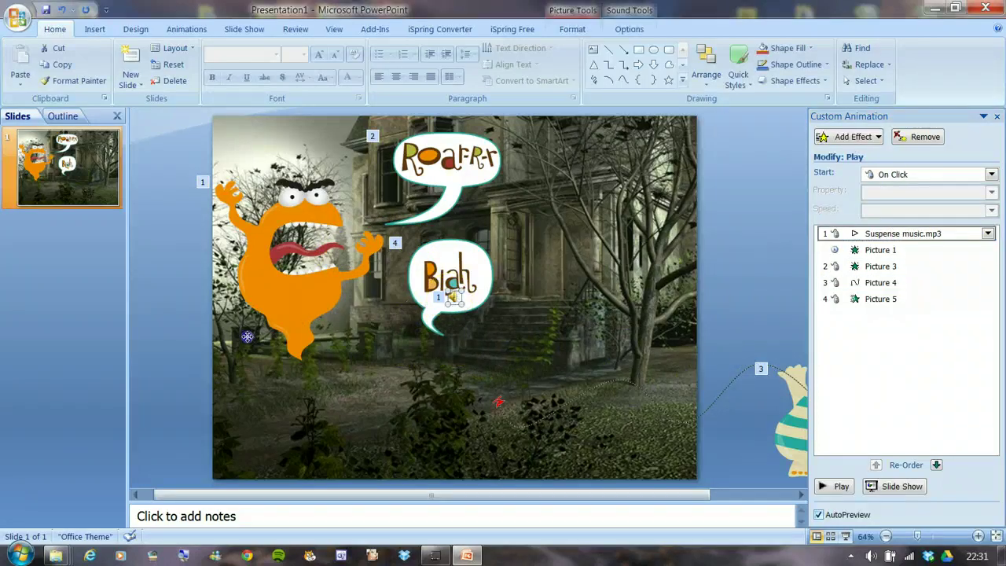
Step: Tick 'Hide sound icon during slide show' in Suspense music.mp3's Sound Settings
{"action": "left_click_drag", "start_coordinate": [247, 337], "coordinate": [249, 335]}
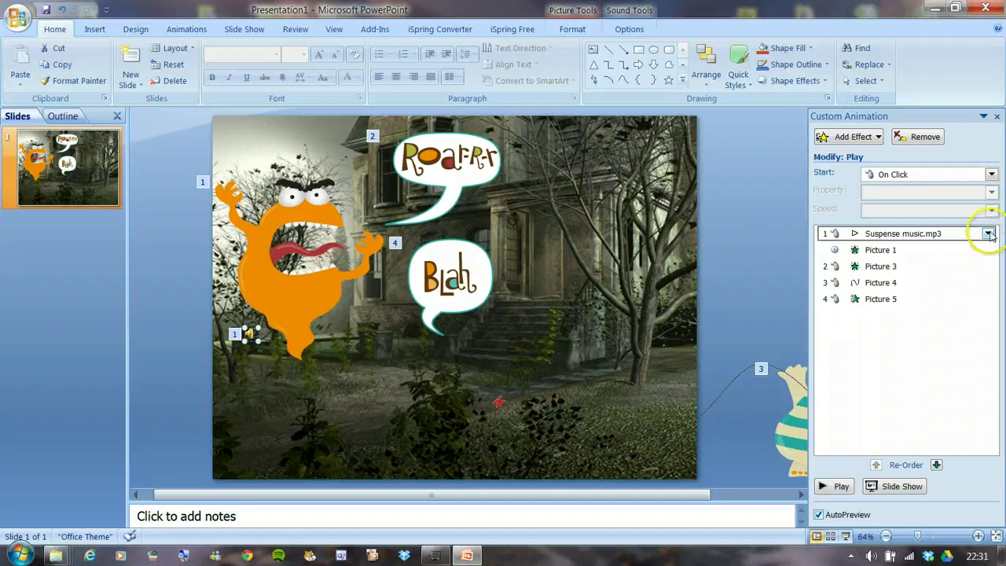
{"action": "left_click", "coordinate": [988, 235]}
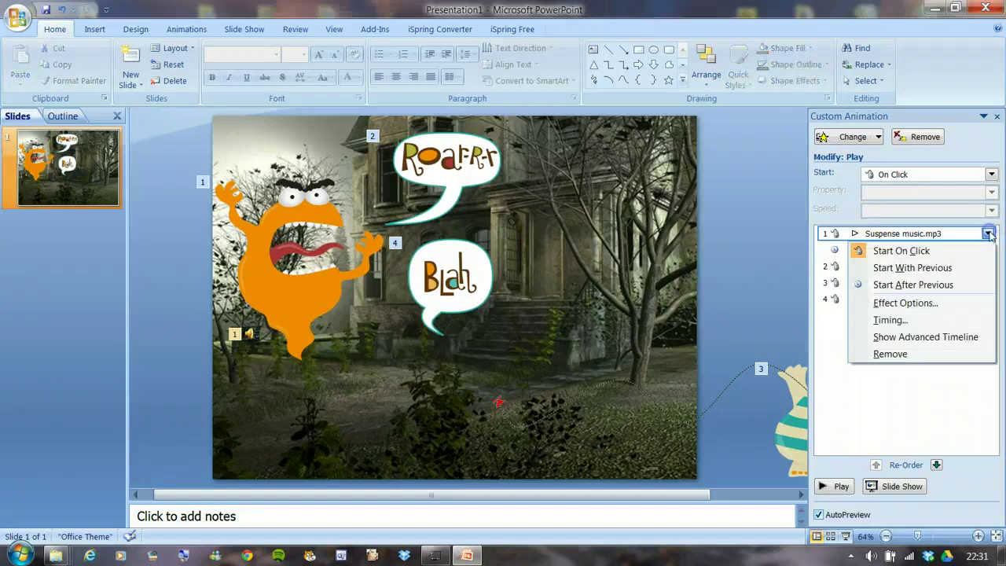
{"action": "left_click", "coordinate": [920, 304]}
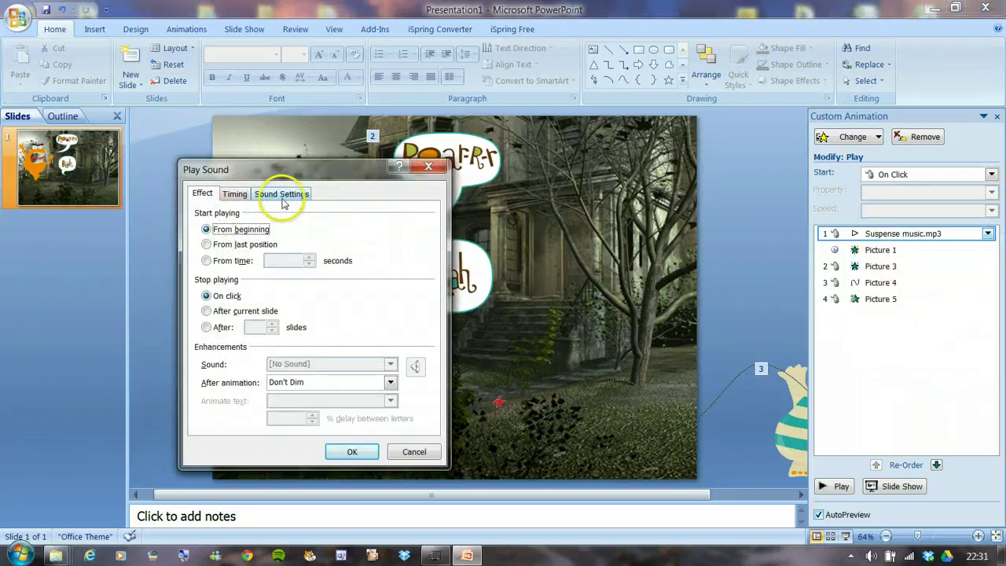
{"action": "left_click", "coordinate": [283, 197]}
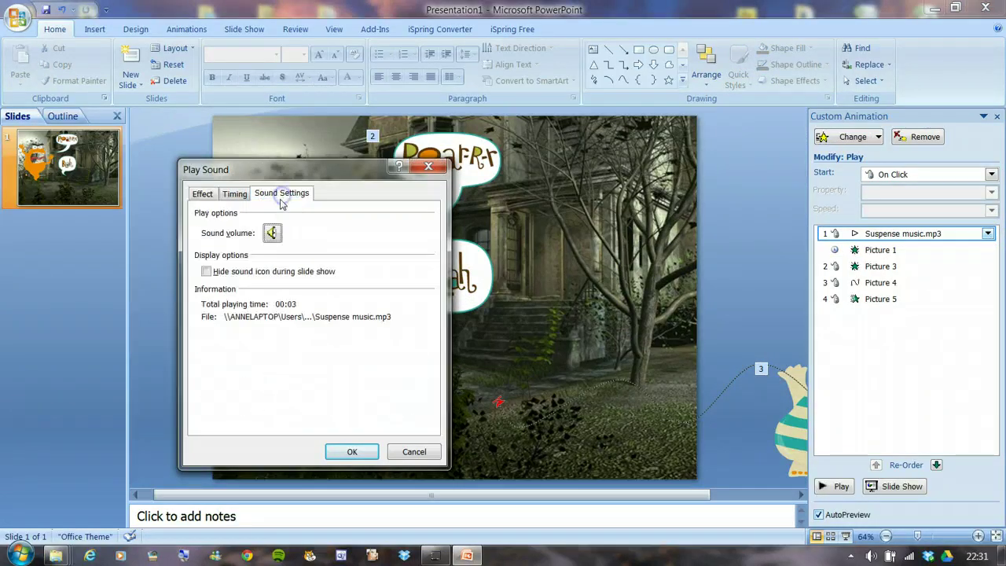
{"action": "left_click", "coordinate": [207, 272]}
{"action": "left_click", "coordinate": [352, 451]}
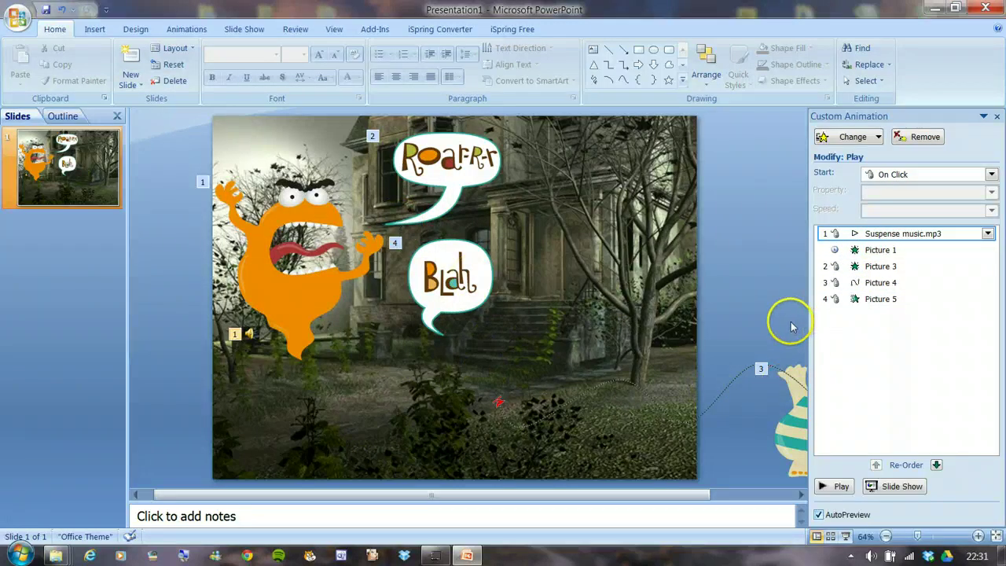
Step: Insert the Tyrannosaurus Rex- sound file above the Roar bubble, set to play When Clicked
{"action": "left_click", "coordinate": [472, 171]}
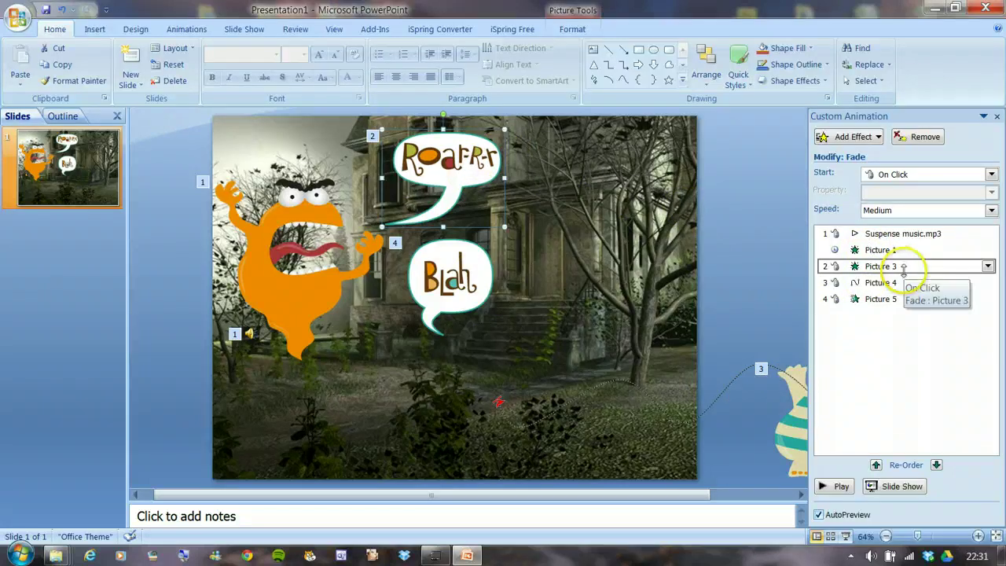
{"action": "left_click", "coordinate": [94, 31]}
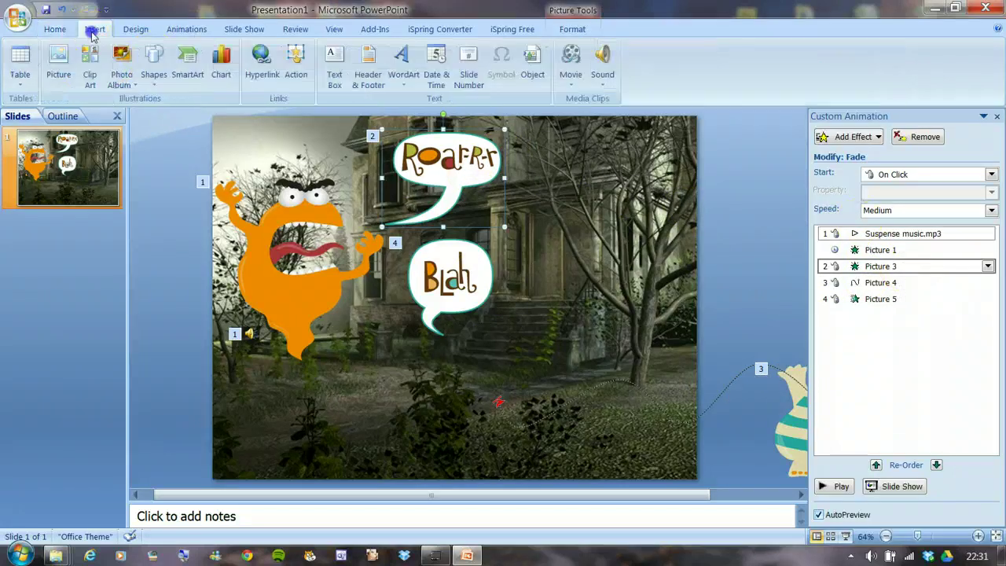
{"action": "left_click", "coordinate": [603, 85]}
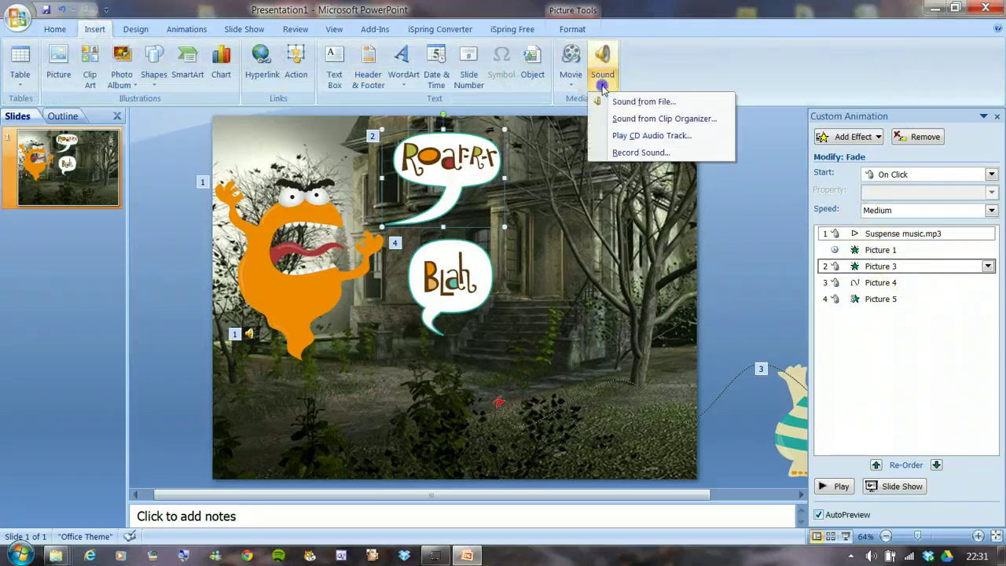
{"action": "left_click", "coordinate": [643, 102]}
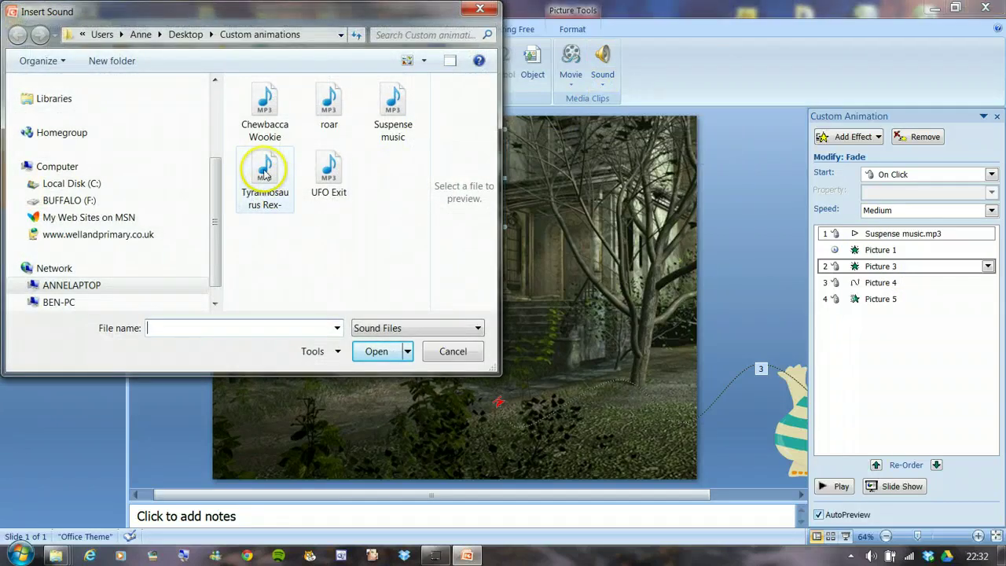
{"action": "left_click", "coordinate": [267, 182]}
{"action": "left_click", "coordinate": [378, 352]}
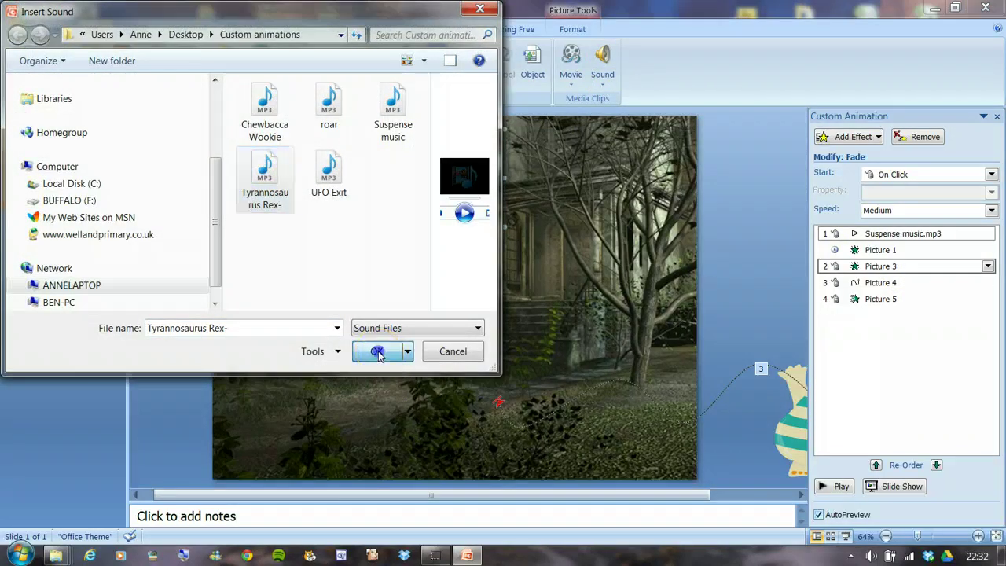
{"action": "left_click", "coordinate": [551, 333]}
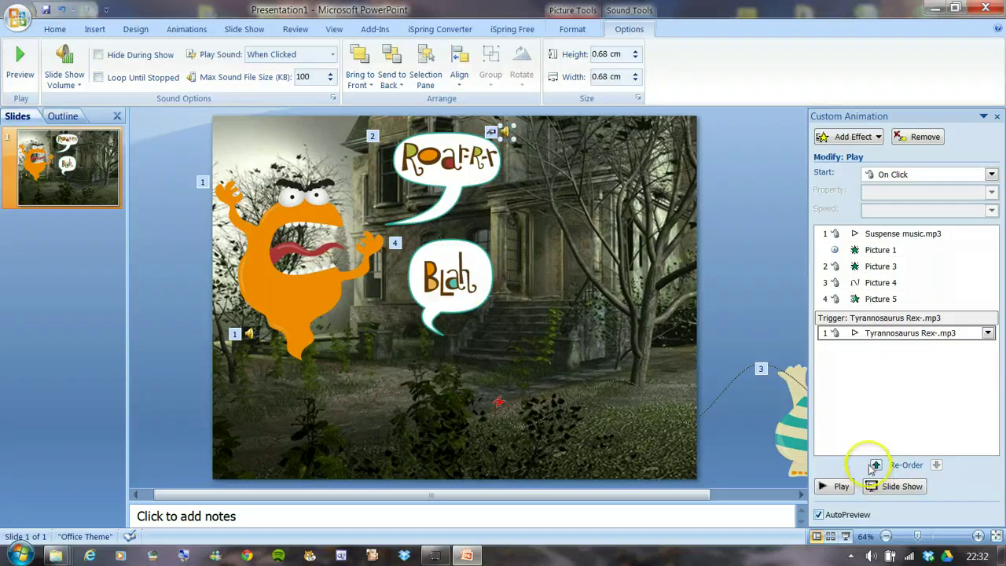
Step: Reorder the animation list so the Suspense music is first and Picture 3's fade is second
{"action": "left_click", "coordinate": [454, 171]}
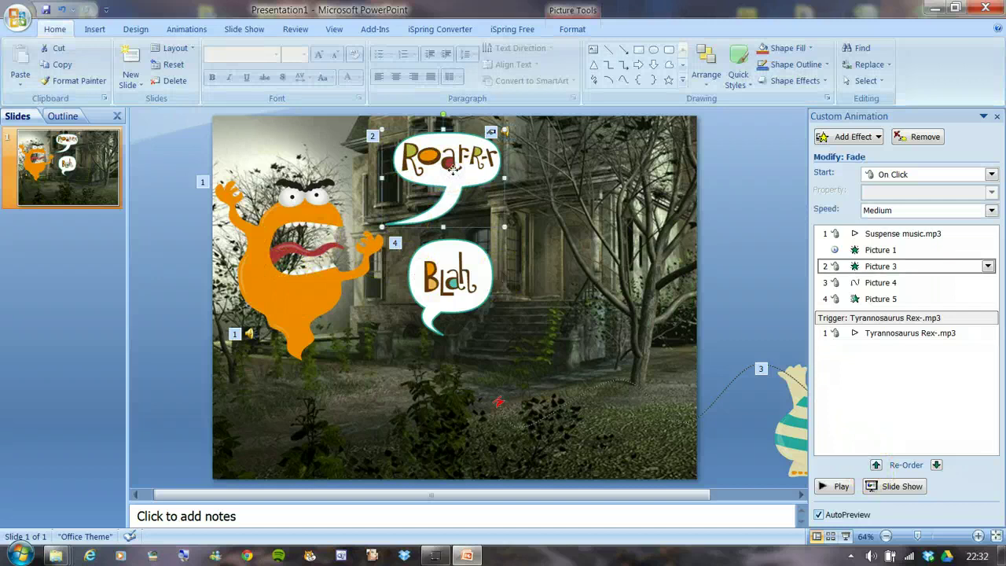
{"action": "left_click", "coordinate": [877, 466]}
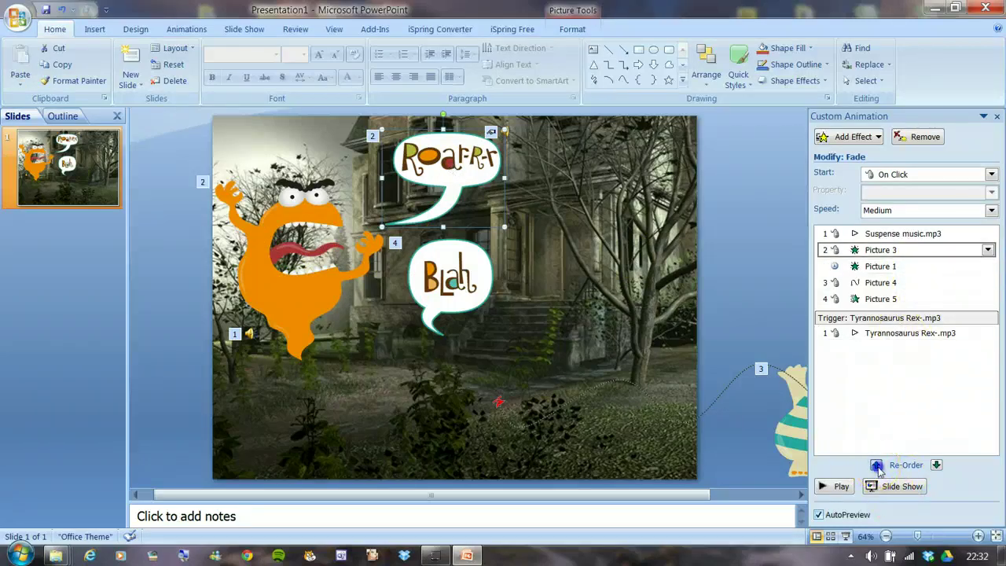
{"action": "left_click", "coordinate": [877, 466]}
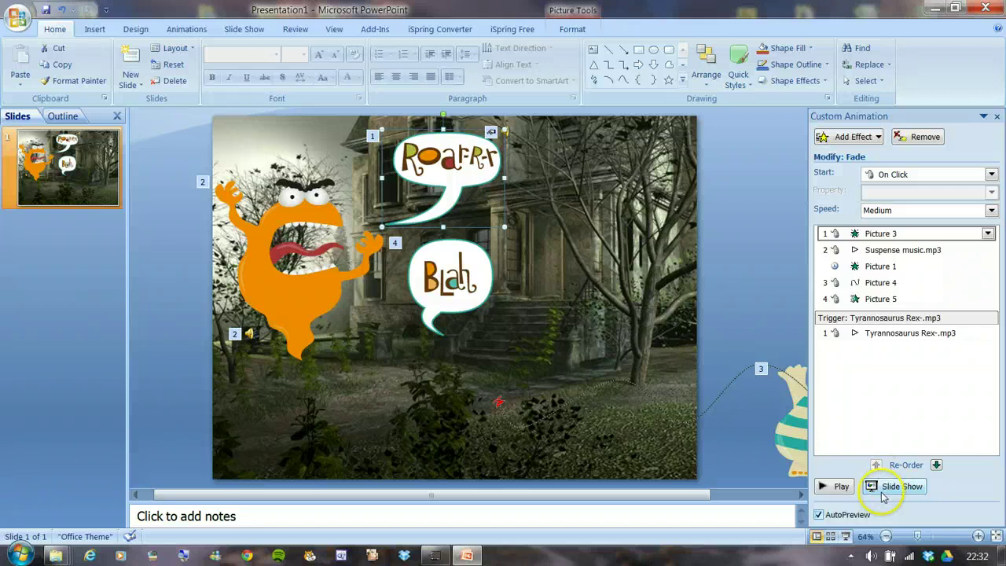
{"action": "left_click", "coordinate": [895, 250]}
{"action": "left_click", "coordinate": [877, 466]}
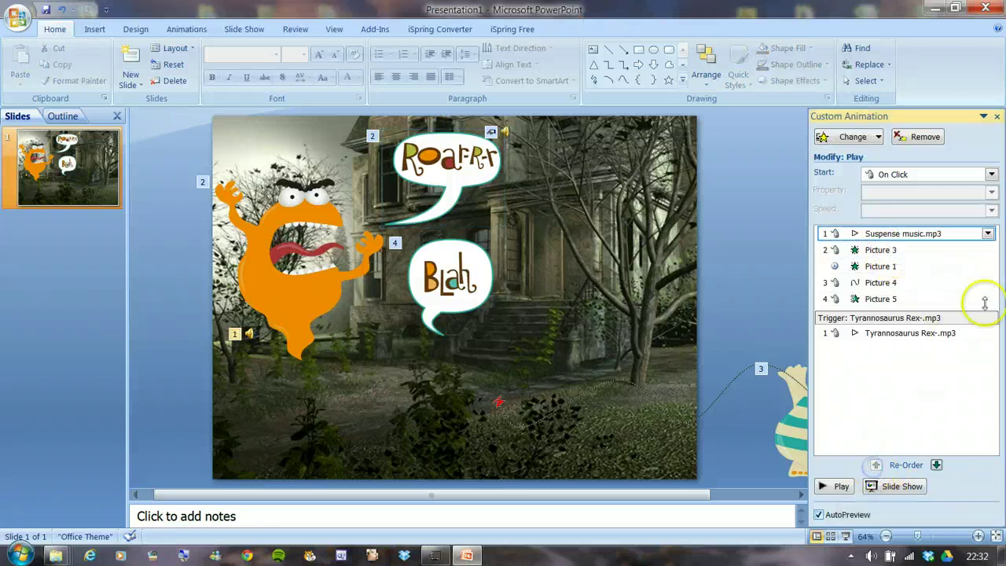
{"action": "left_click", "coordinate": [904, 250]}
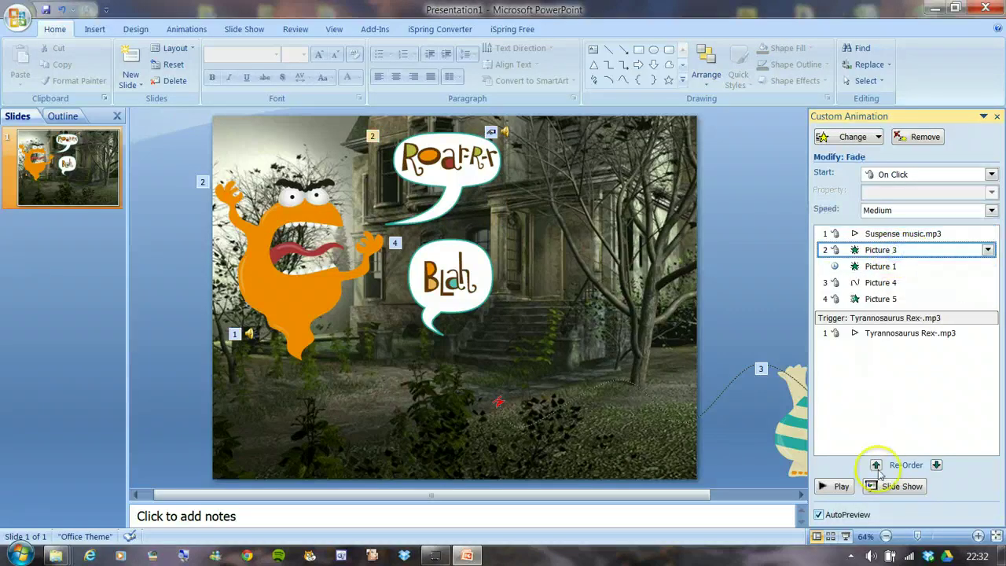
{"action": "left_click", "coordinate": [922, 454]}
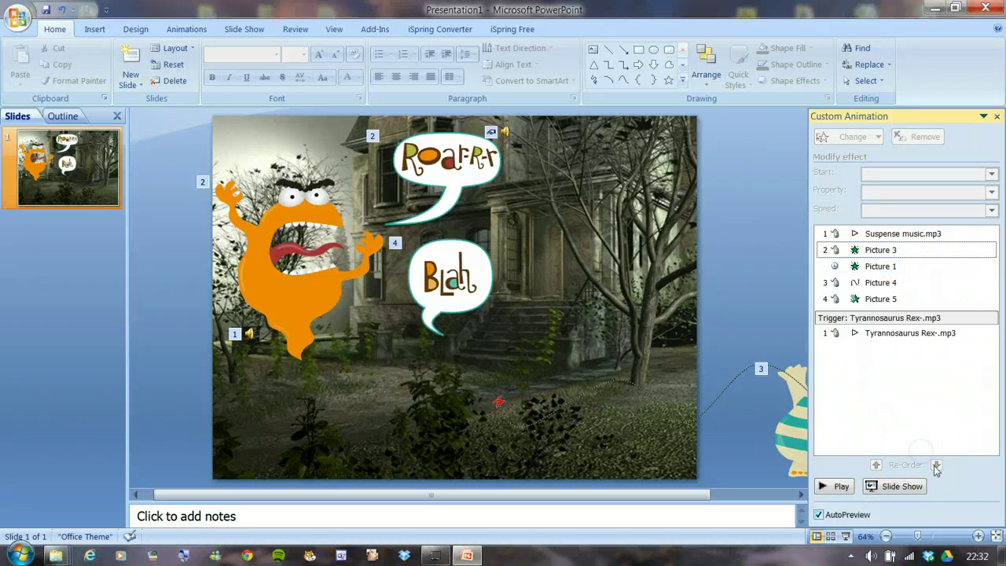
Step: Move the Tyrannosaurus Rex- sound up after Picture 3 and set it to start With Previous
{"action": "left_click", "coordinate": [946, 292]}
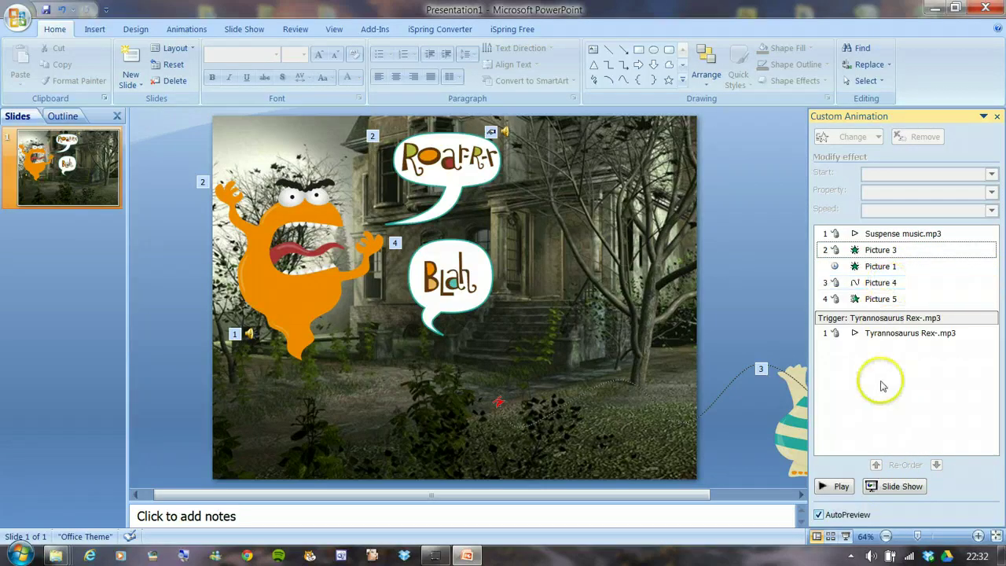
{"action": "left_click", "coordinate": [884, 333]}
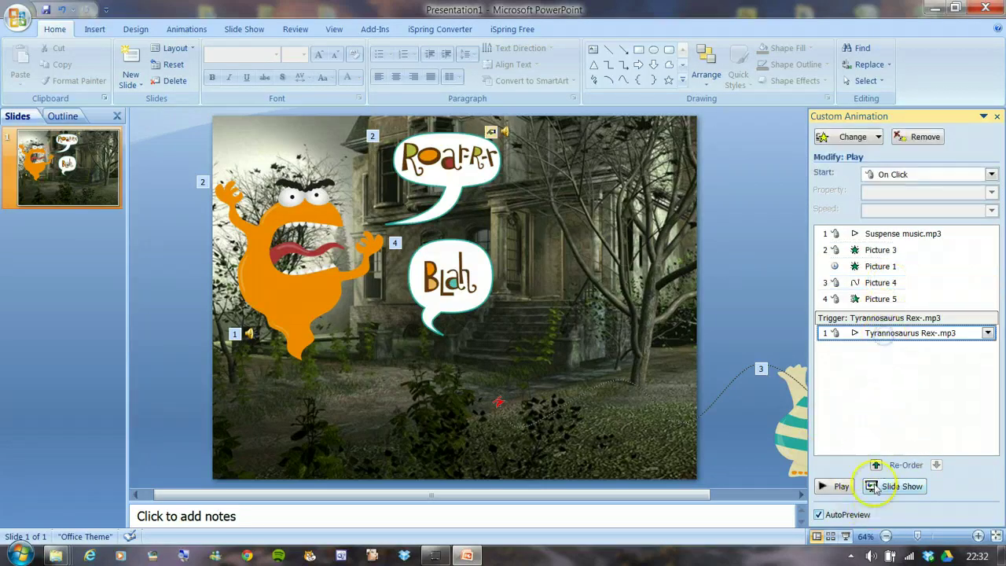
{"action": "left_click", "coordinate": [876, 465]}
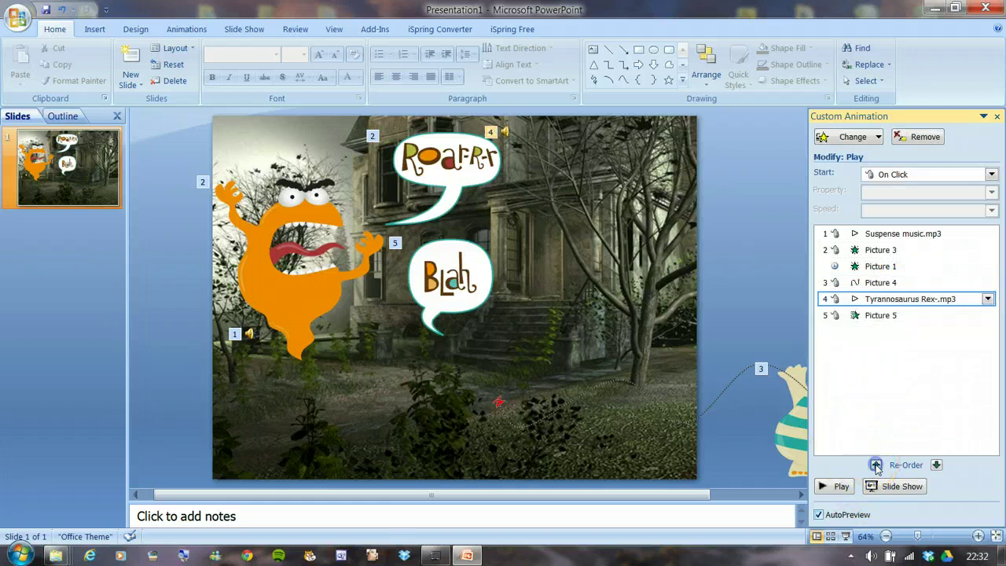
{"action": "left_click", "coordinate": [876, 464]}
{"action": "left_click", "coordinate": [876, 465]}
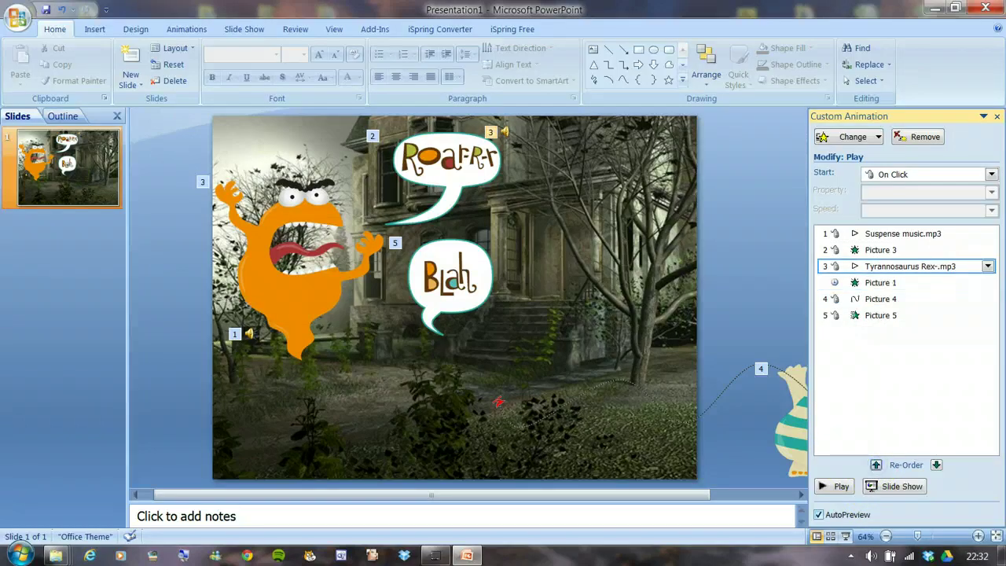
{"action": "left_click", "coordinate": [989, 267]}
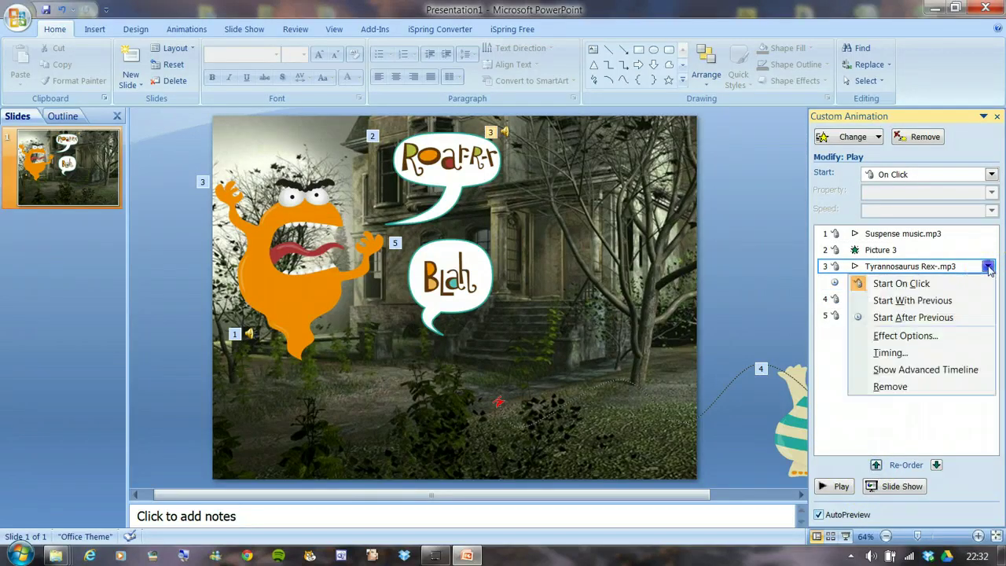
{"action": "left_click", "coordinate": [944, 301]}
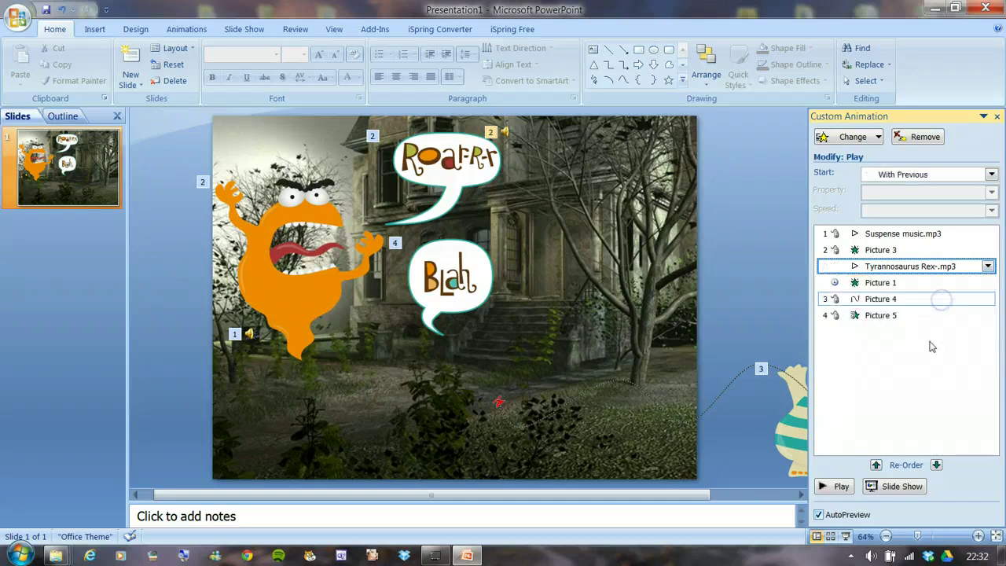
{"action": "left_click", "coordinate": [838, 487]}
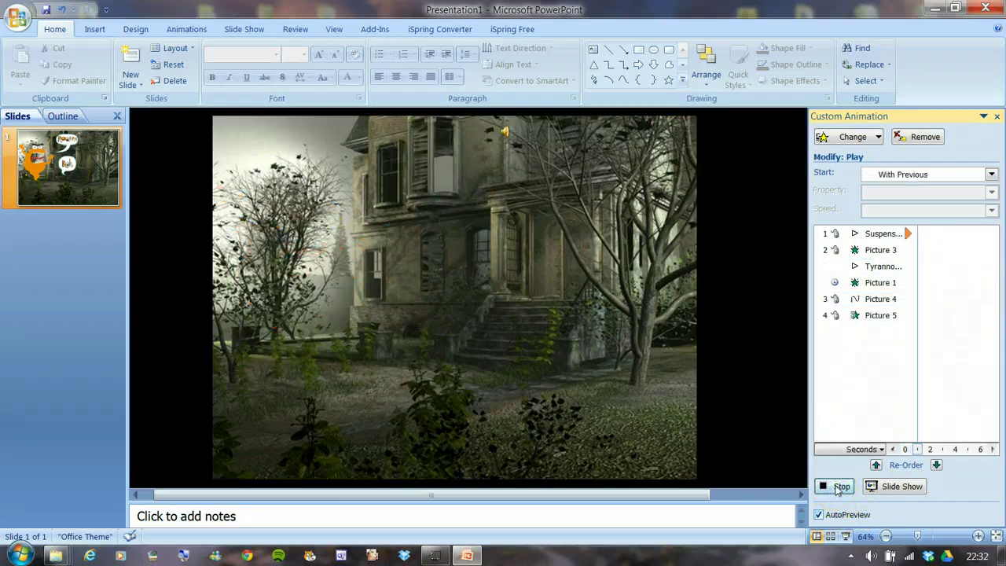
{"action": "left_click", "coordinate": [920, 236]}
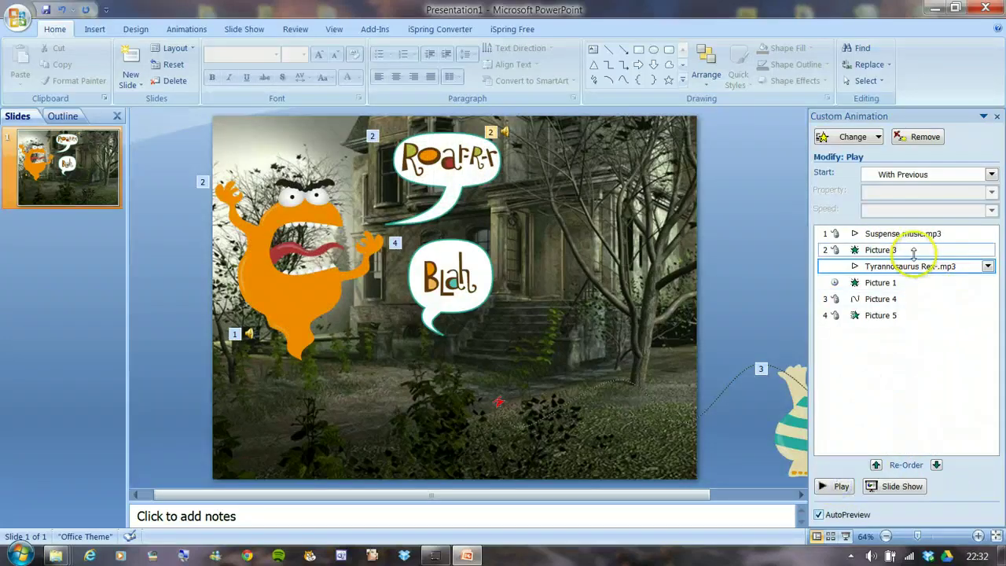
{"action": "left_click", "coordinate": [914, 250]}
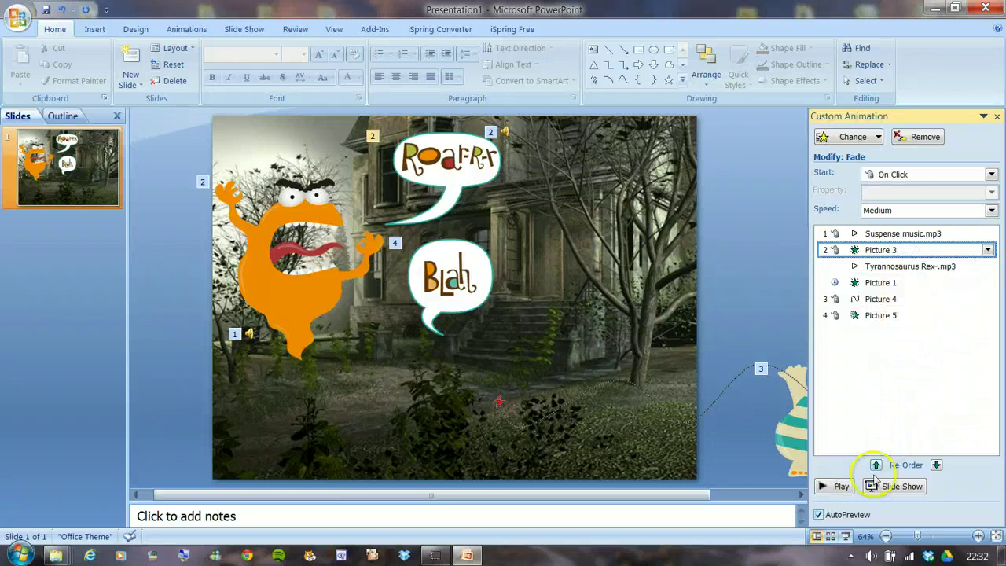
{"action": "left_click", "coordinate": [935, 465]}
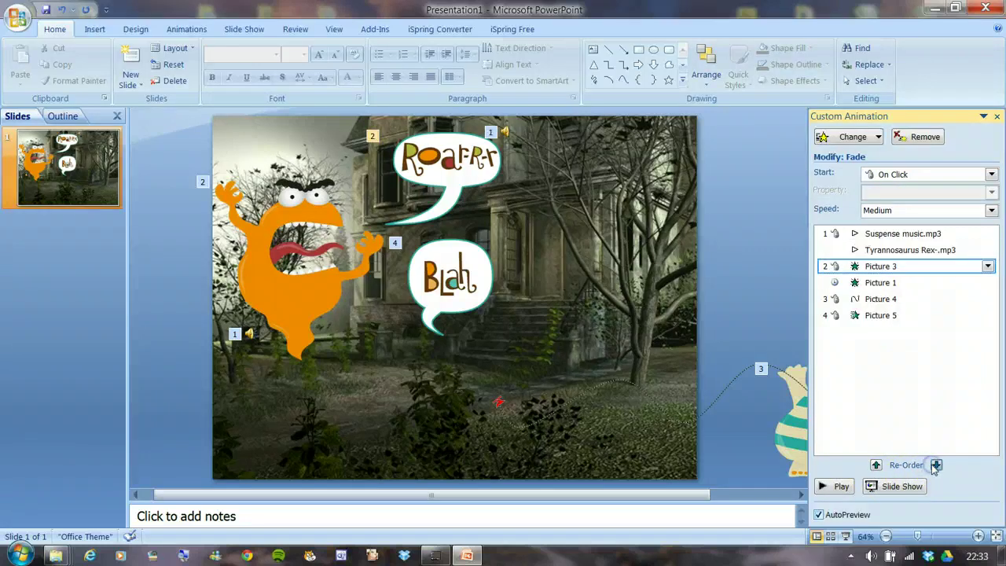
{"action": "left_click", "coordinate": [879, 284]}
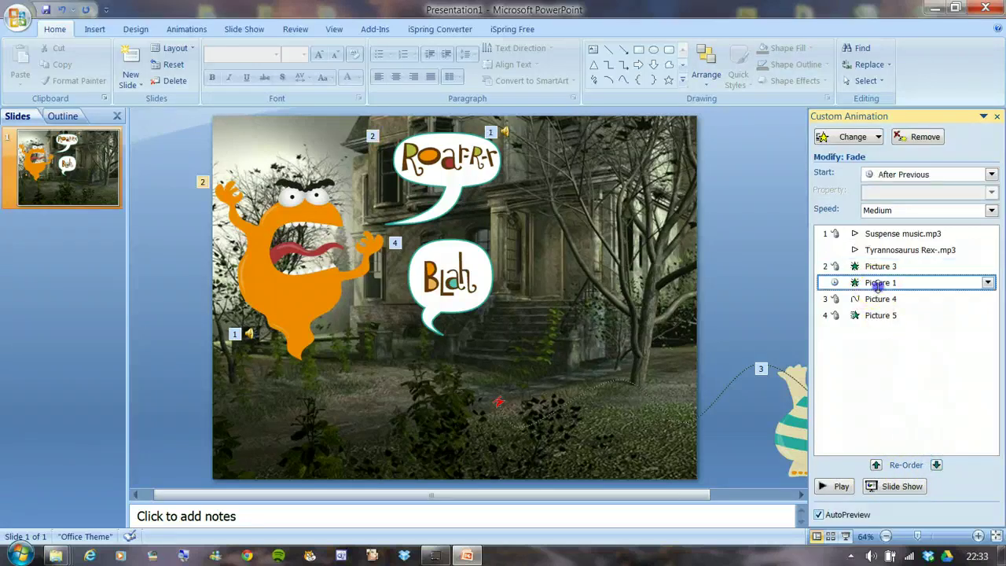
{"action": "left_click", "coordinate": [878, 465]}
{"action": "left_click", "coordinate": [878, 465]}
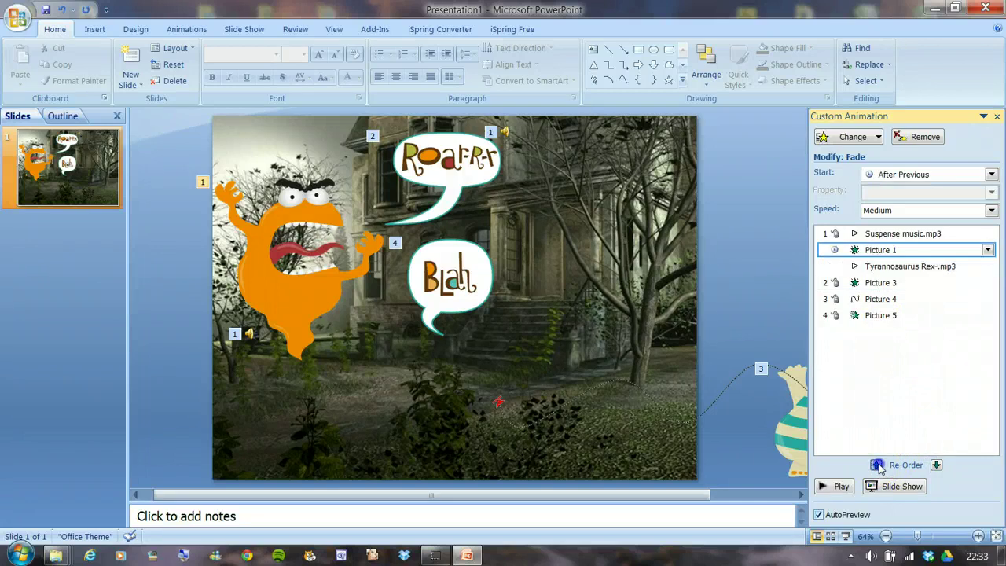
{"action": "left_click", "coordinate": [890, 283]}
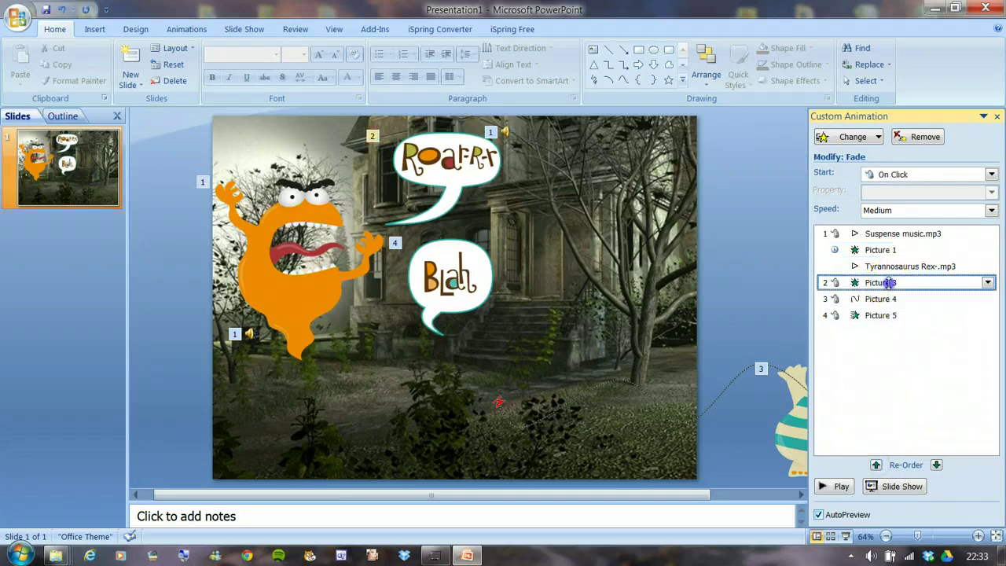
{"action": "left_click", "coordinate": [878, 466]}
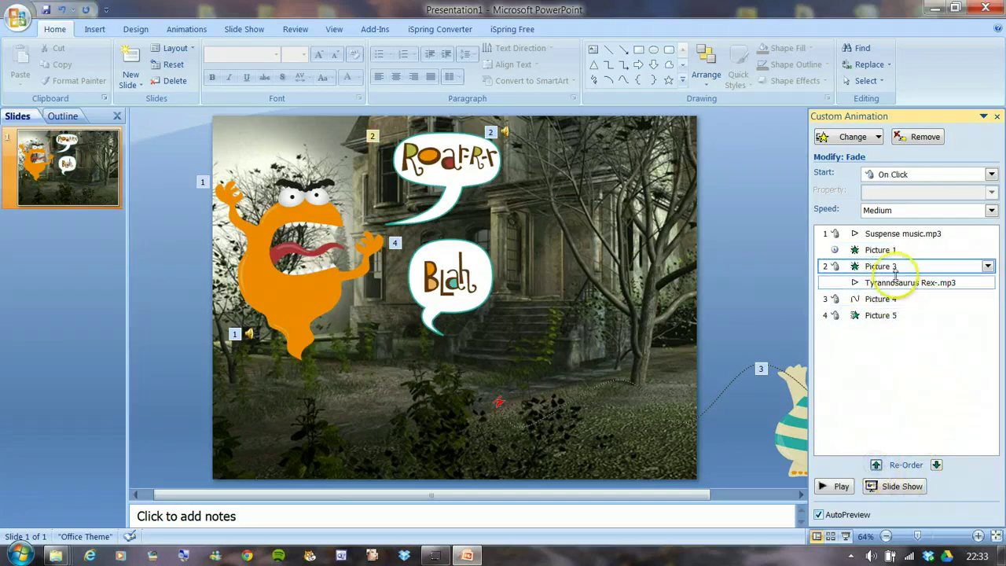
{"action": "left_click", "coordinate": [838, 488]}
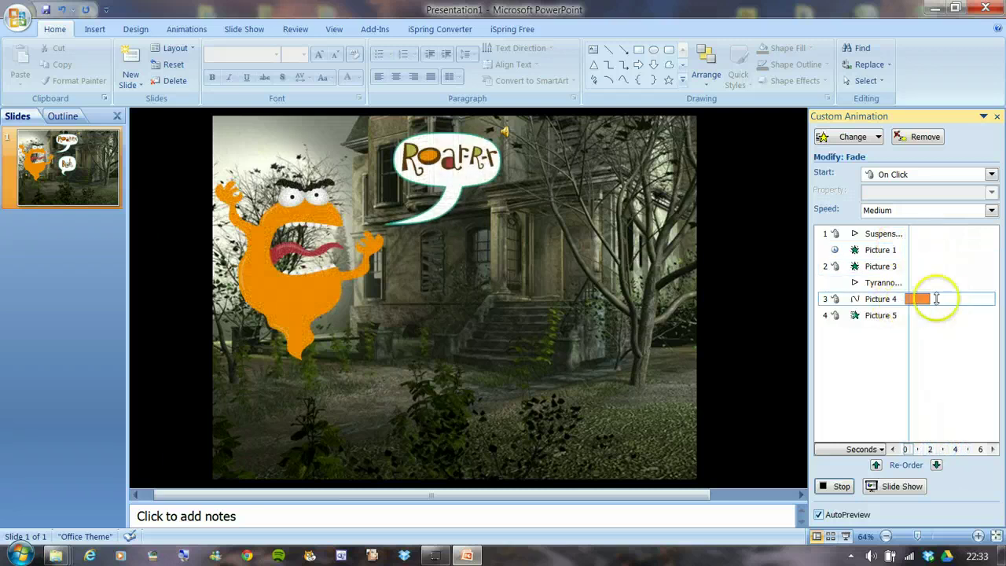
{"action": "left_click", "coordinate": [840, 486]}
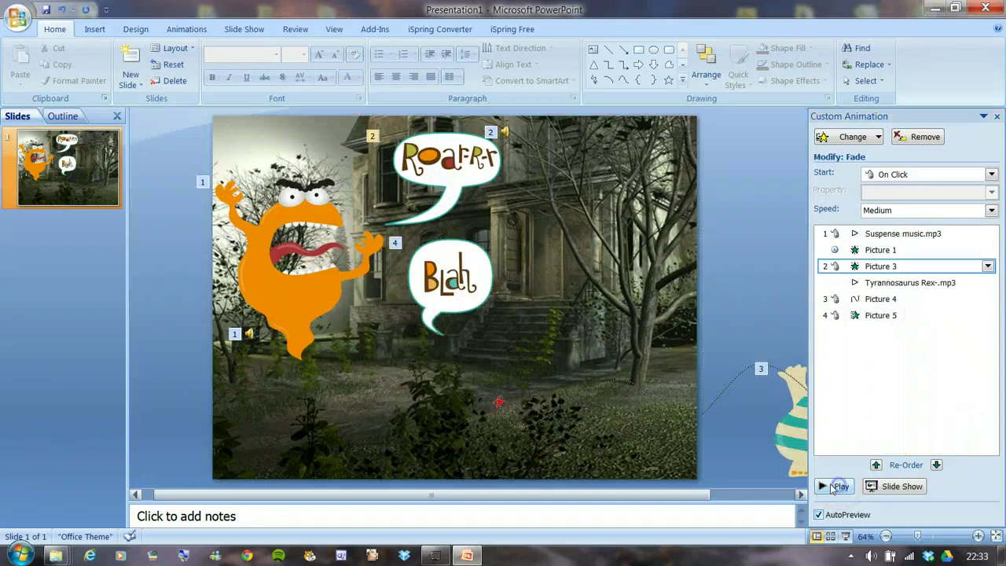
Step: Insert the Chewbacca Wookie sound file onto the slide, set to play When Clicked
{"action": "left_click", "coordinate": [95, 29]}
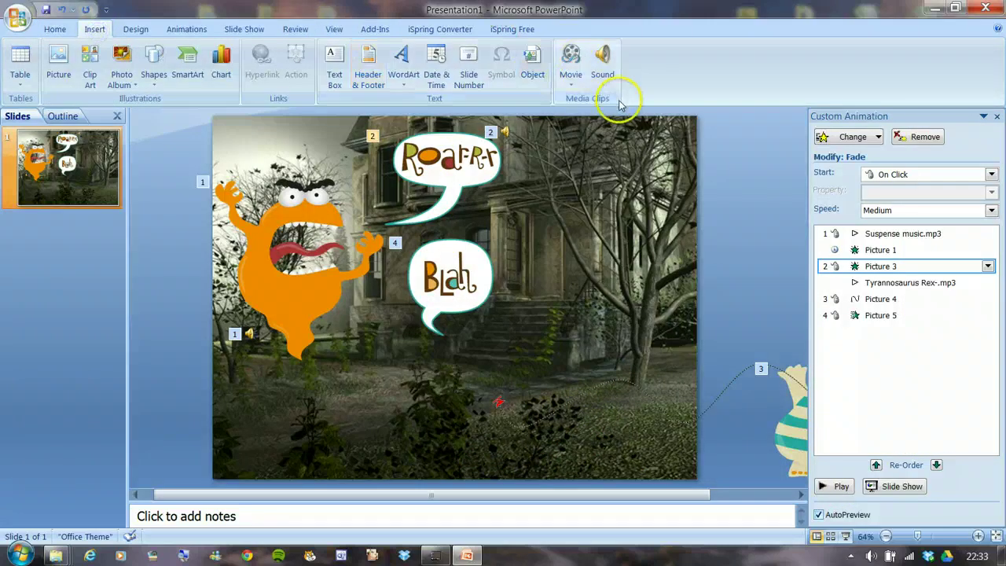
{"action": "left_click", "coordinate": [604, 82]}
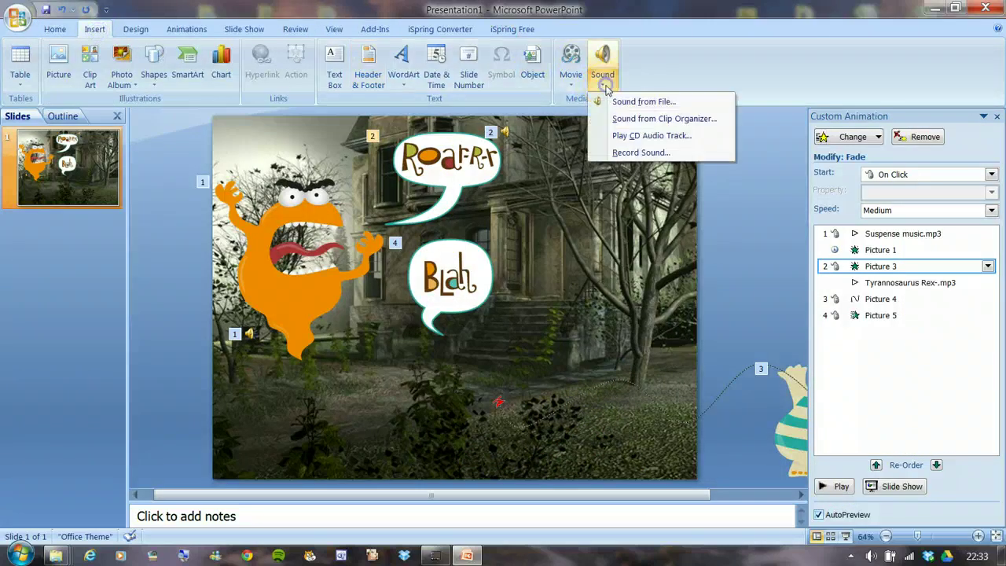
{"action": "left_click", "coordinate": [659, 110]}
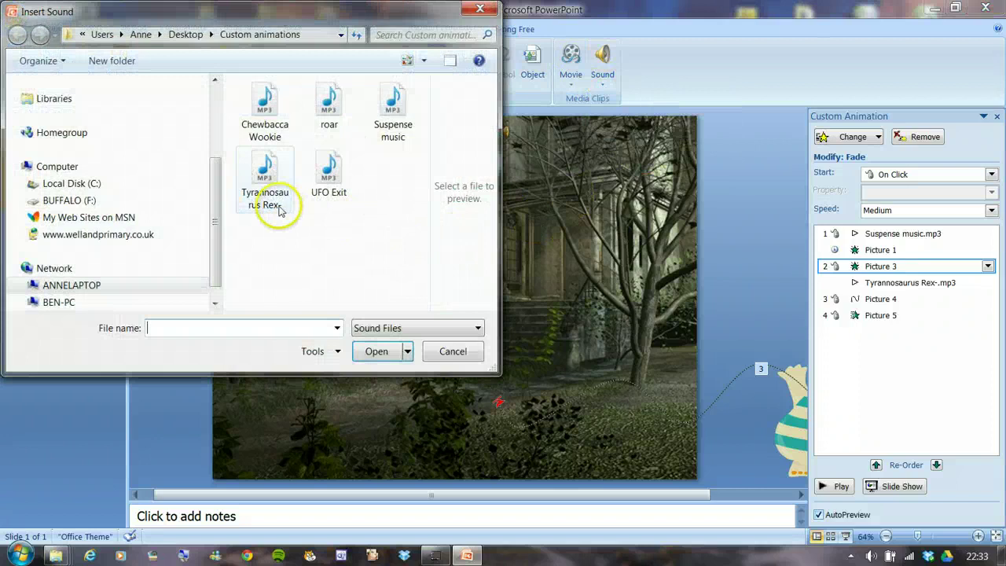
{"action": "left_click", "coordinate": [265, 104]}
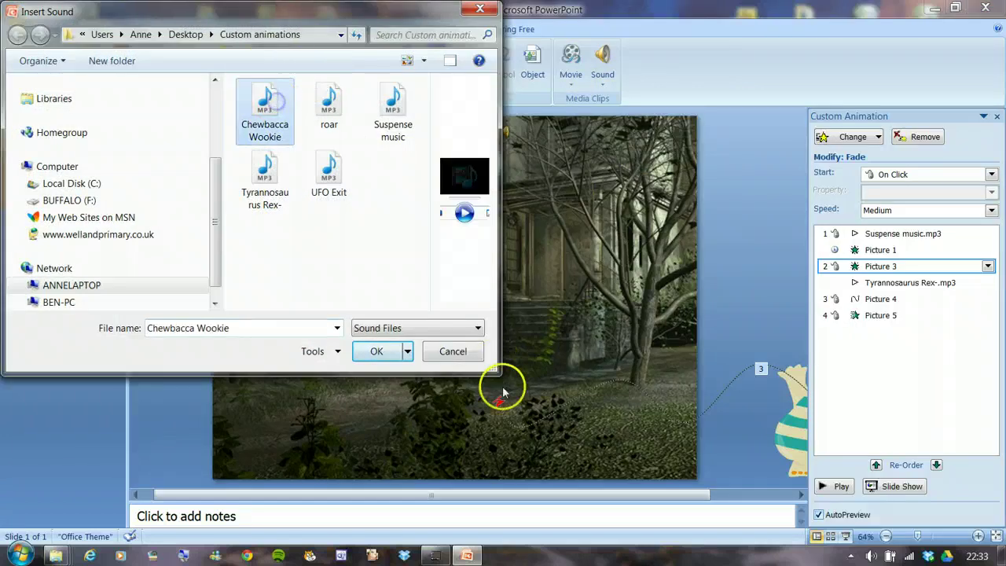
{"action": "left_click", "coordinate": [377, 353]}
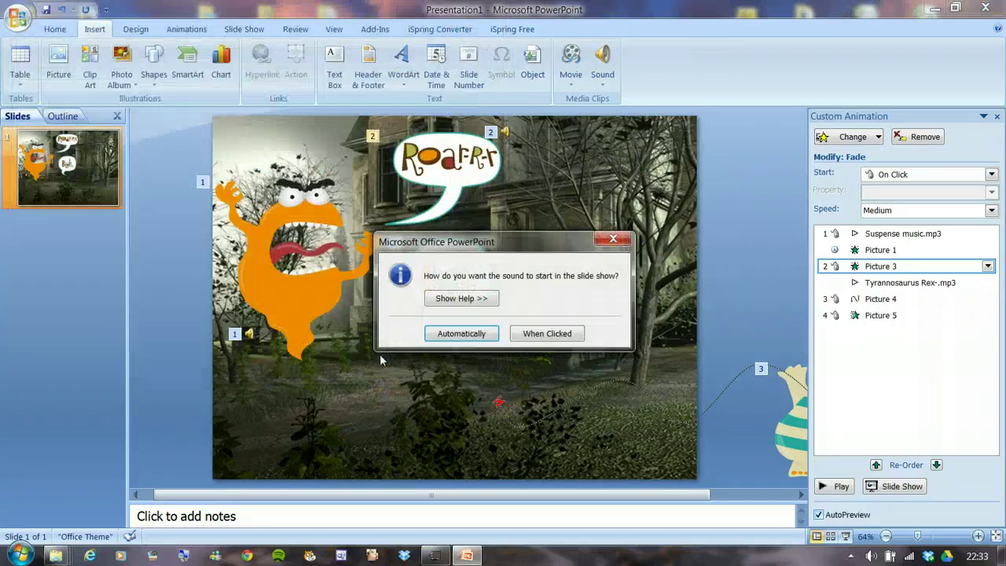
{"action": "left_click", "coordinate": [548, 334]}
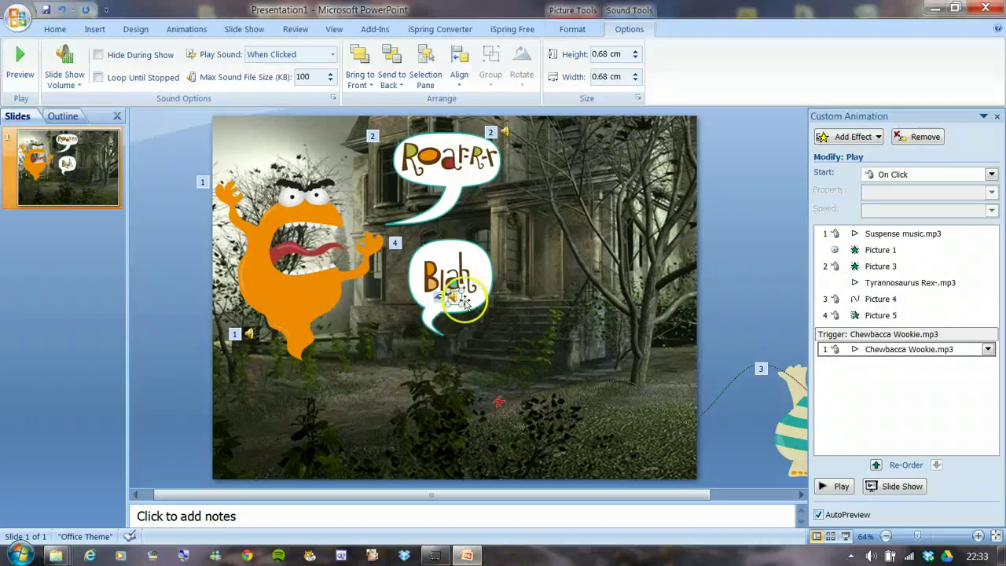
Step: Tick Hide sound icon during slide show in the Chewbacca Wookie sound settings
{"action": "left_click", "coordinate": [989, 349]}
{"action": "left_click", "coordinate": [873, 415]}
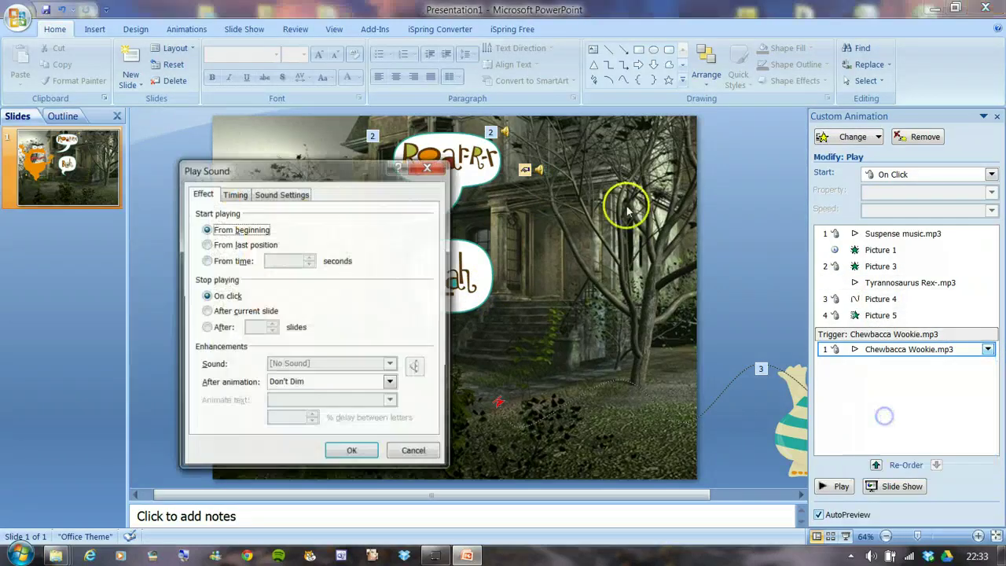
{"action": "left_click", "coordinate": [284, 195]}
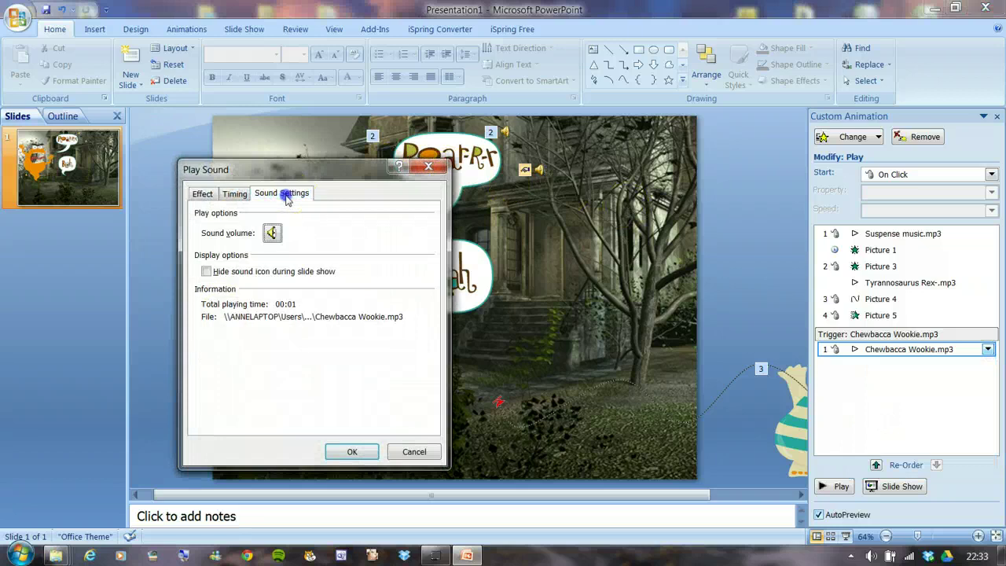
{"action": "left_click", "coordinate": [207, 272]}
{"action": "left_click", "coordinate": [352, 451]}
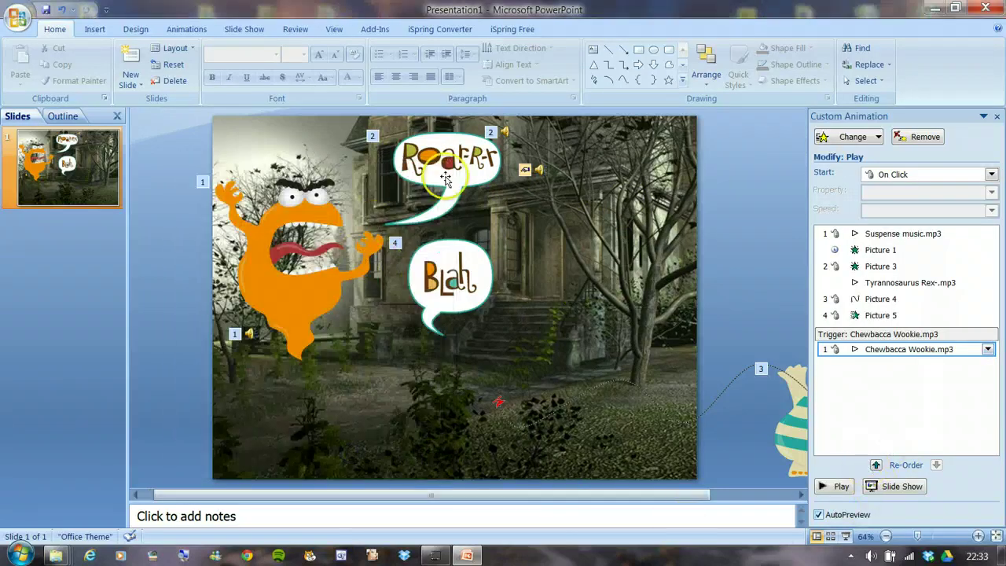
{"action": "left_click", "coordinate": [462, 281]}
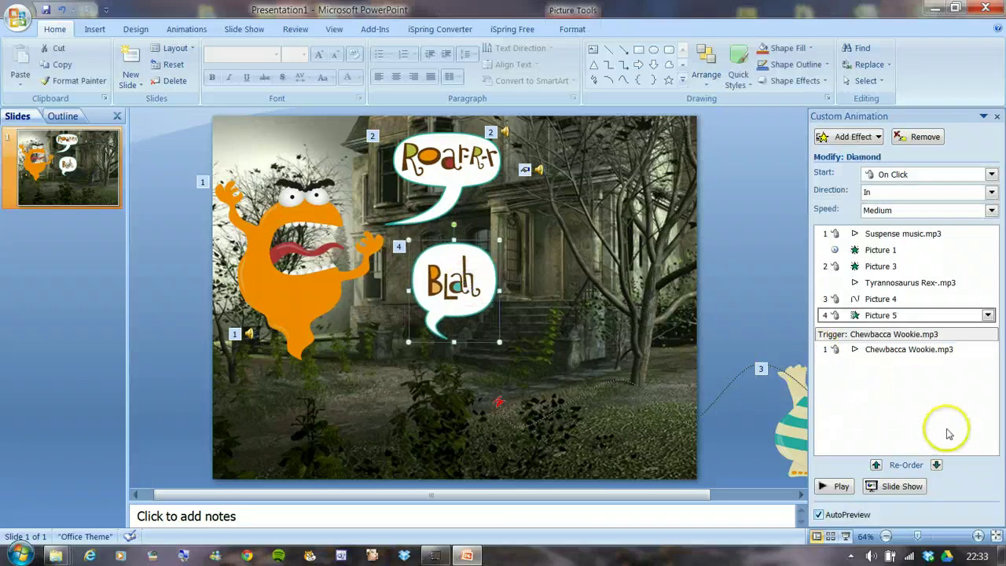
Step: Move the Chewbacca Wookie sound right after Picture 5 and set it to start With Previous
{"action": "left_click", "coordinate": [911, 351]}
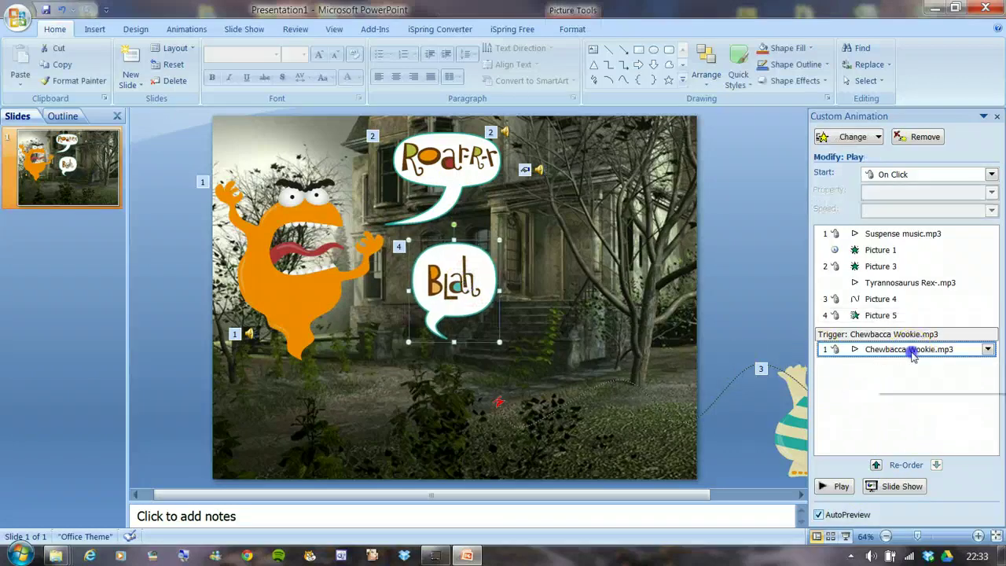
{"action": "left_click", "coordinate": [875, 465]}
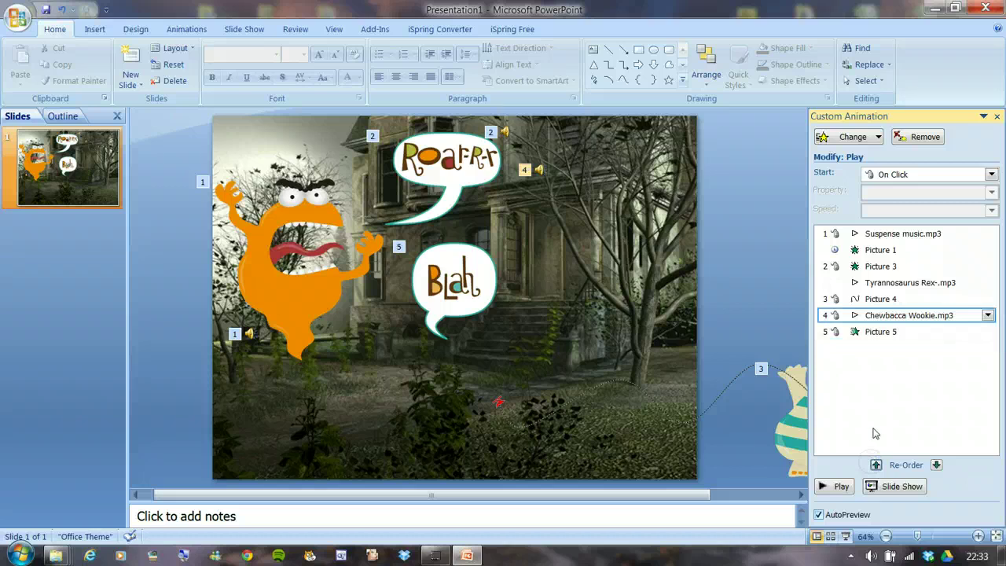
{"action": "left_click", "coordinate": [937, 466]}
{"action": "left_click", "coordinate": [988, 332]}
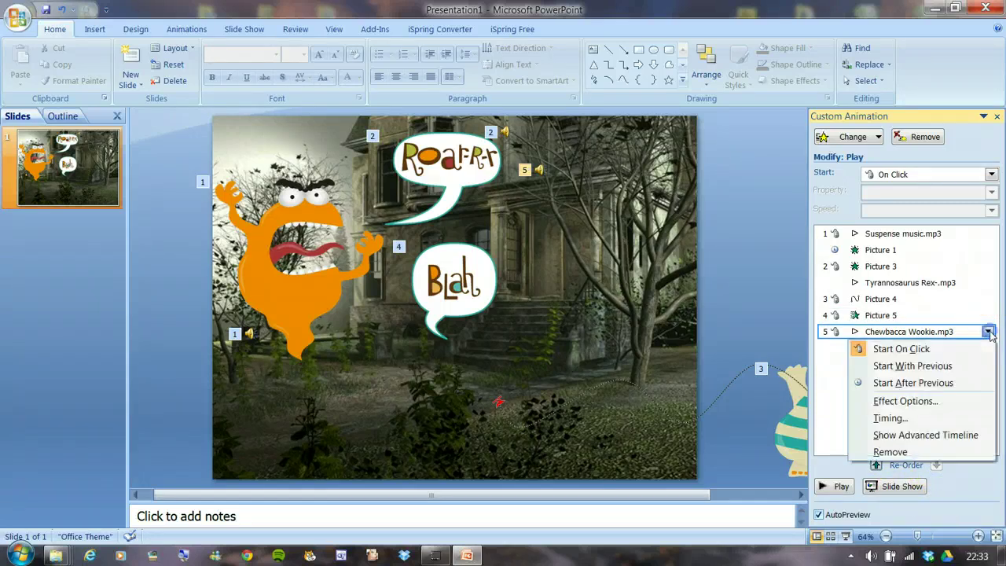
{"action": "left_click", "coordinate": [938, 366]}
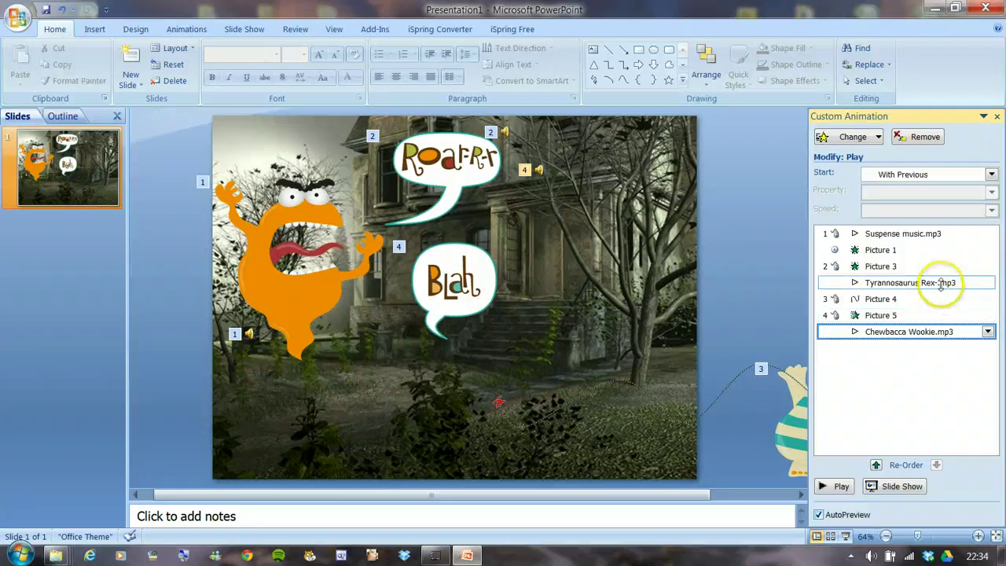
Step: Hide the Tyrannosaurus Rex sound icon during the slide show, then preview the slide's animations
{"action": "left_click", "coordinate": [941, 283]}
{"action": "left_click", "coordinate": [989, 285]}
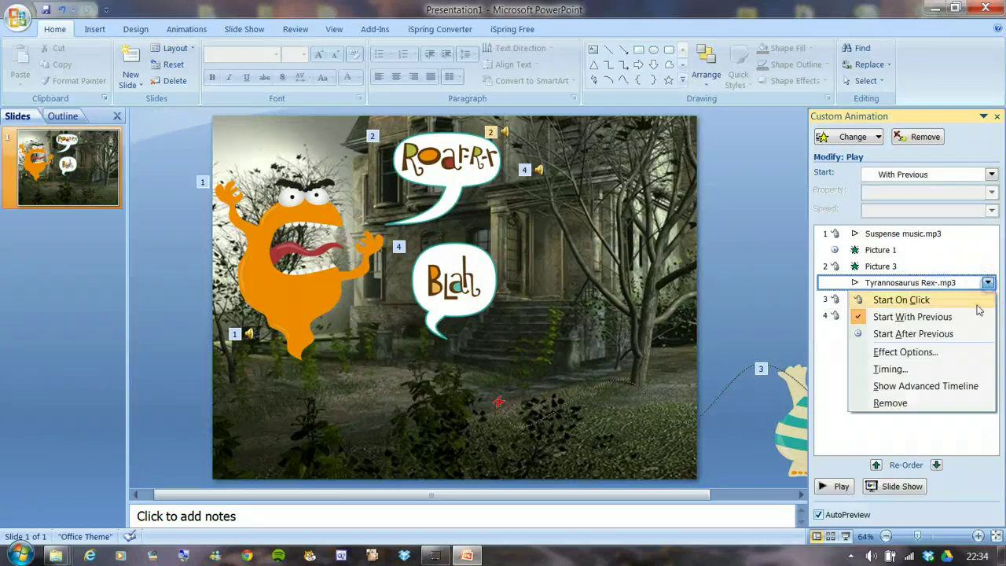
{"action": "left_click", "coordinate": [902, 352]}
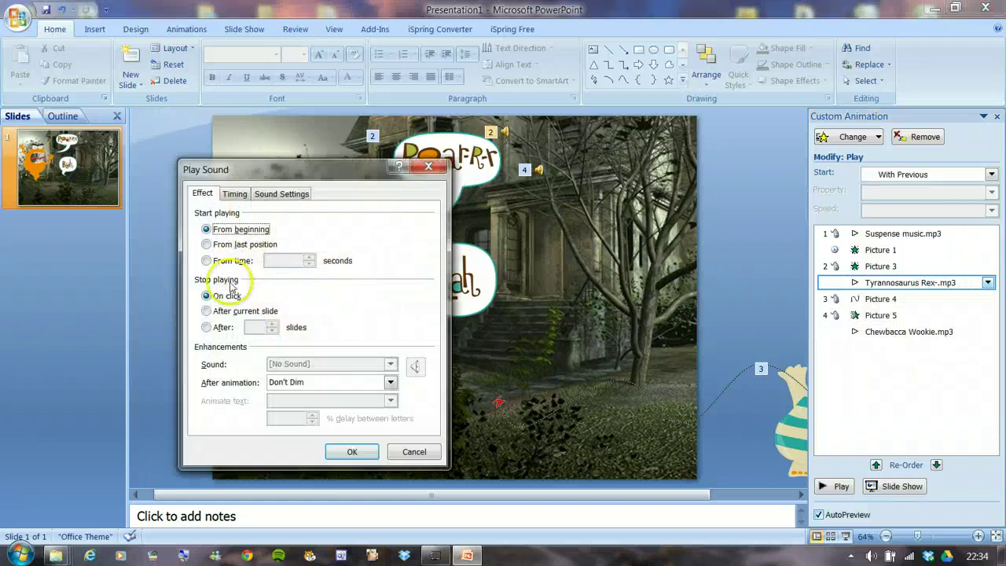
{"action": "left_click", "coordinate": [276, 197]}
{"action": "left_click", "coordinate": [206, 272]}
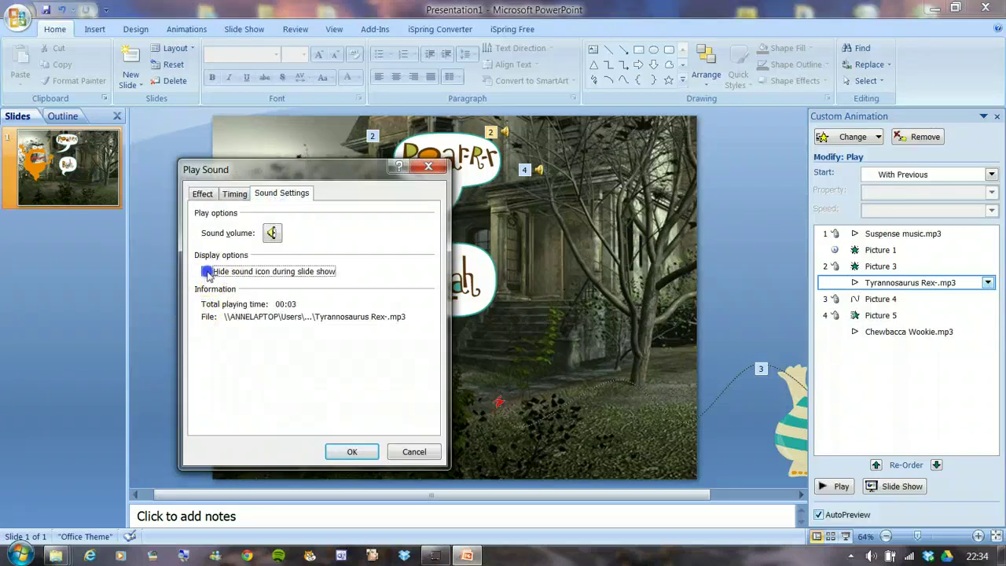
{"action": "left_click", "coordinate": [352, 453]}
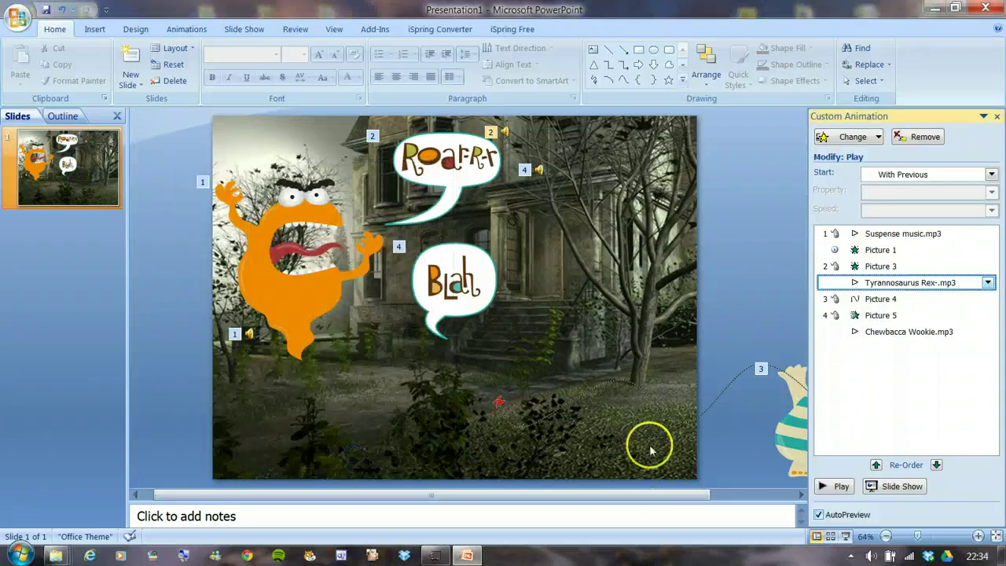
{"action": "left_click", "coordinate": [826, 488]}
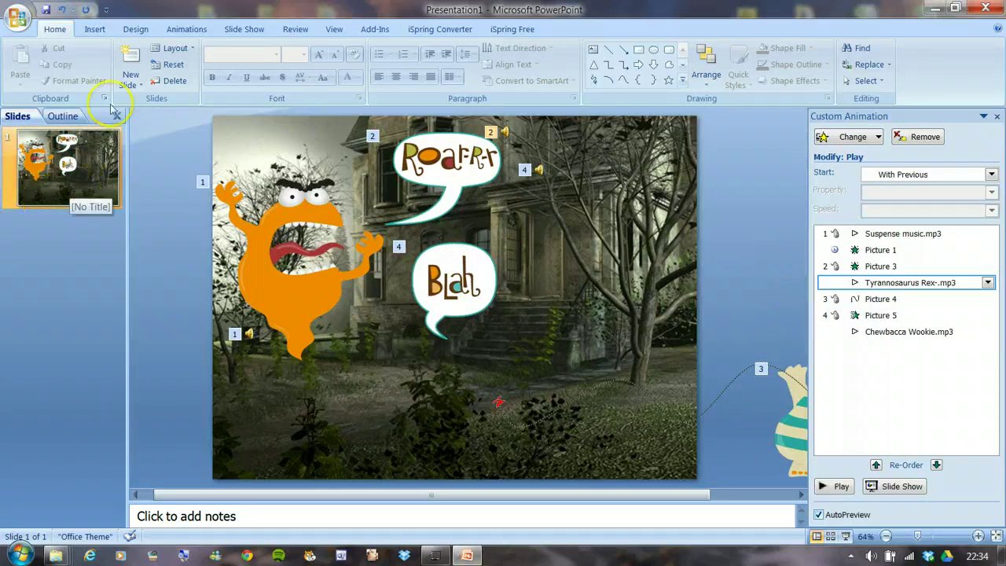
Step: Add a Blank layout slide and draw a top text box reading 'Story telling with Custom animations'
{"action": "left_click", "coordinate": [140, 83]}
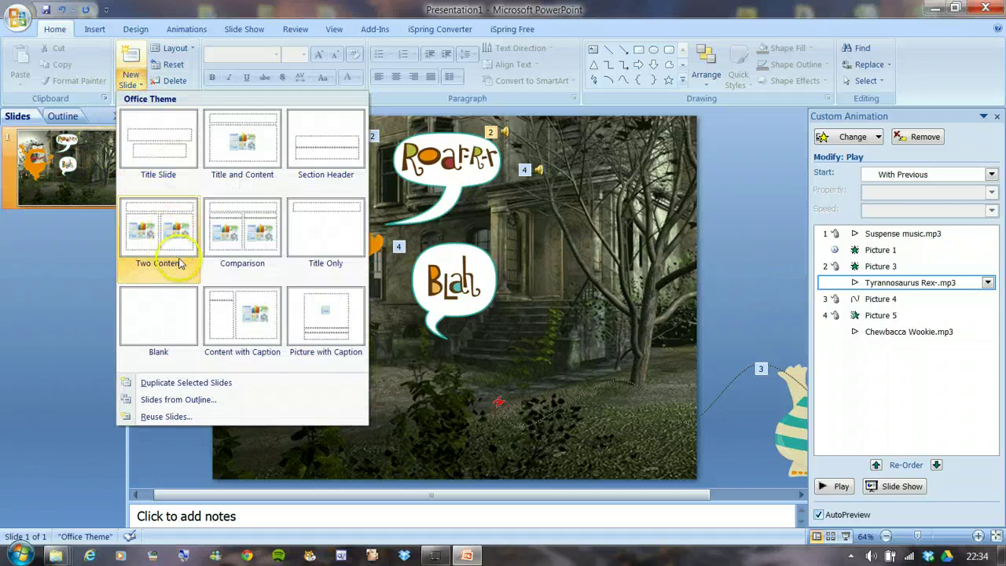
{"action": "left_click", "coordinate": [155, 327]}
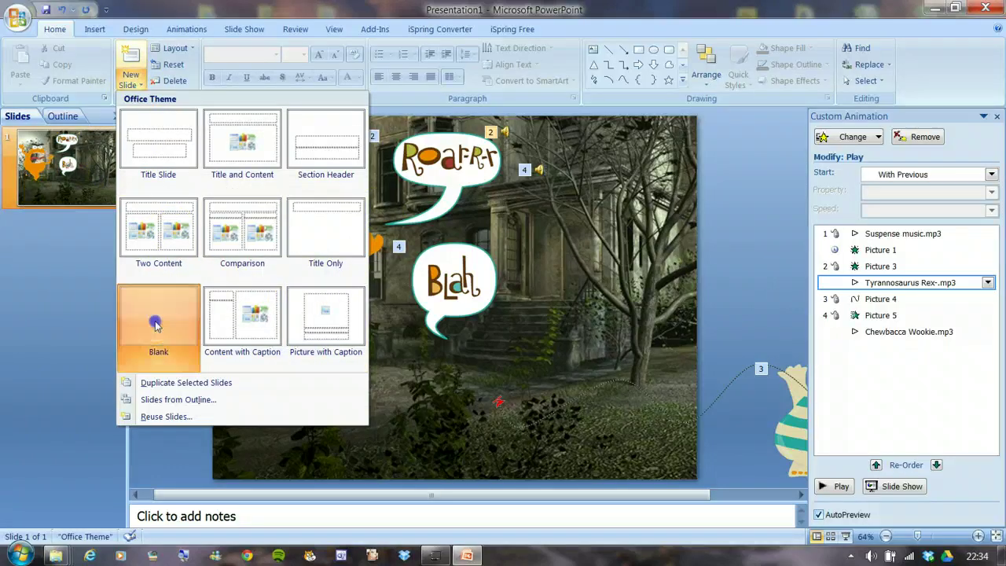
{"action": "left_click", "coordinate": [97, 29]}
{"action": "left_click", "coordinate": [333, 72]}
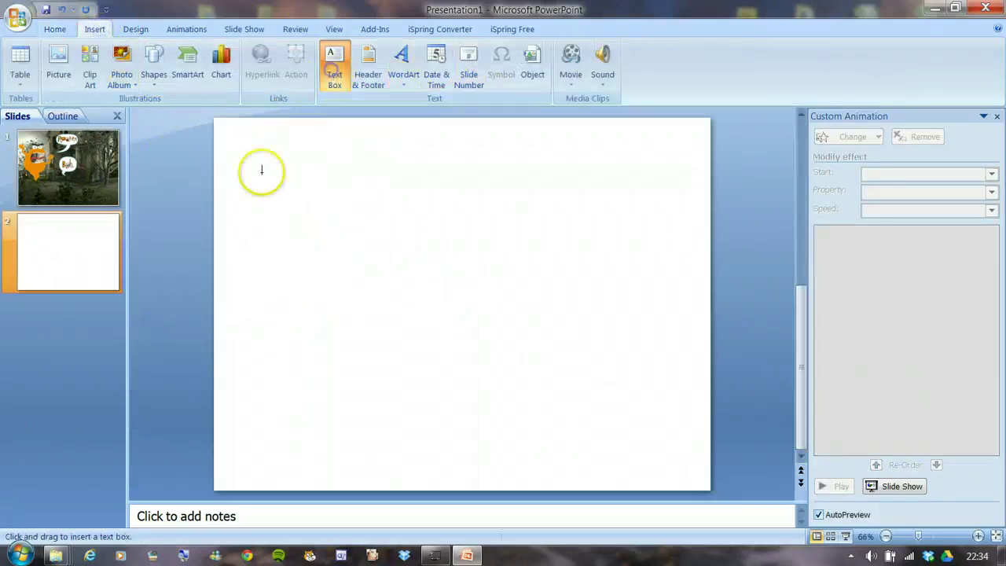
{"action": "left_click_drag", "start_coordinate": [258, 147], "coordinate": [678, 269]}
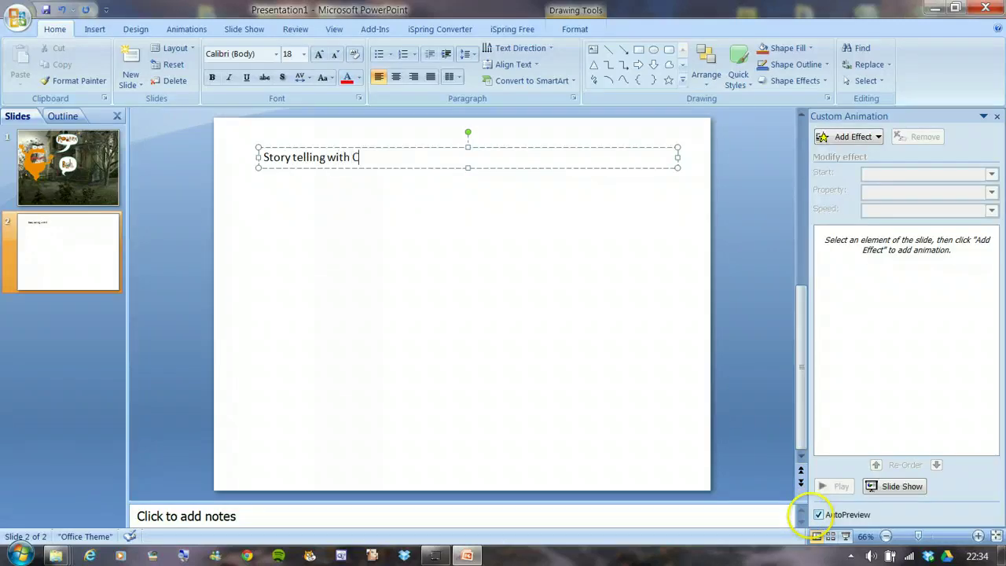
{"action": "type", "text": "m animations"}
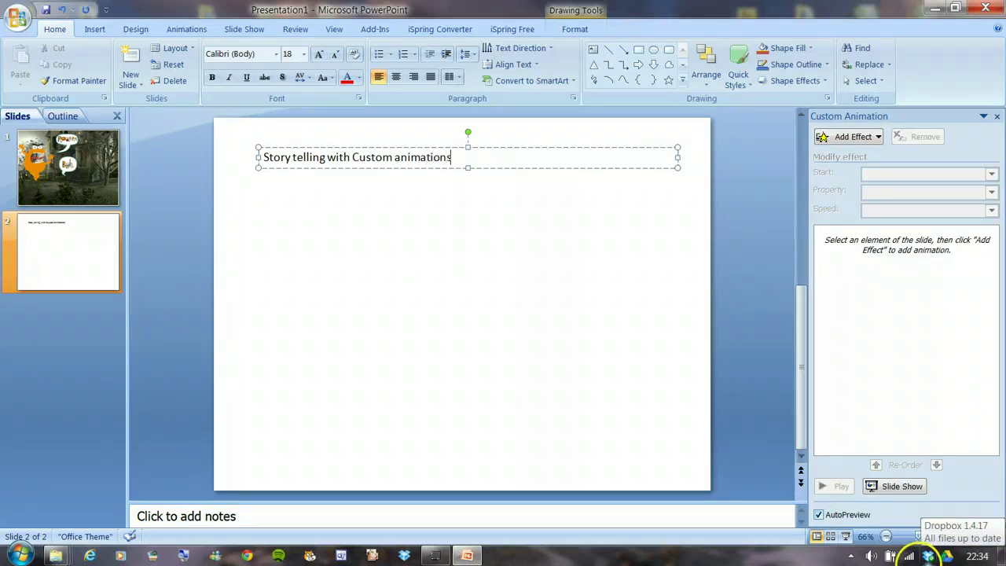
Step: Select the title text and enlarge it using the Grow Font button
{"action": "left_click", "coordinate": [455, 158]}
{"action": "double_click", "coordinate": [446, 158]}
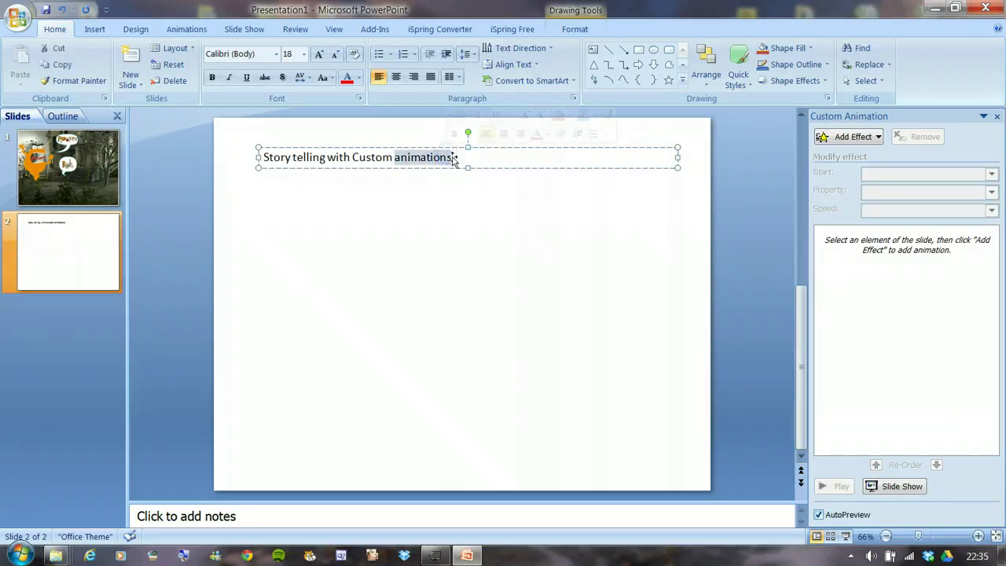
{"action": "left_click", "coordinate": [461, 158]}
{"action": "left_click", "coordinate": [481, 232]}
{"action": "left_click", "coordinate": [446, 156]}
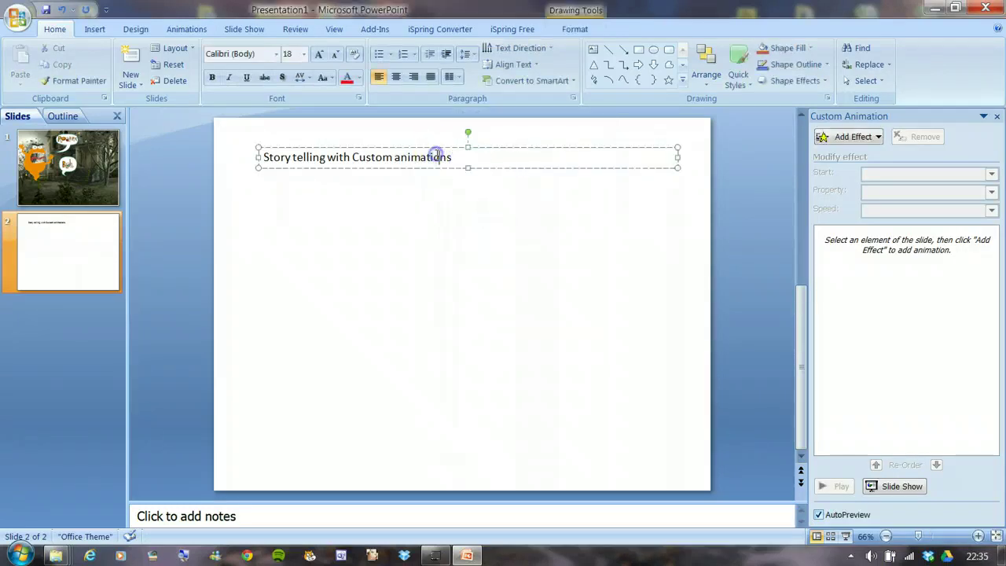
{"action": "double_click", "coordinate": [436, 157]}
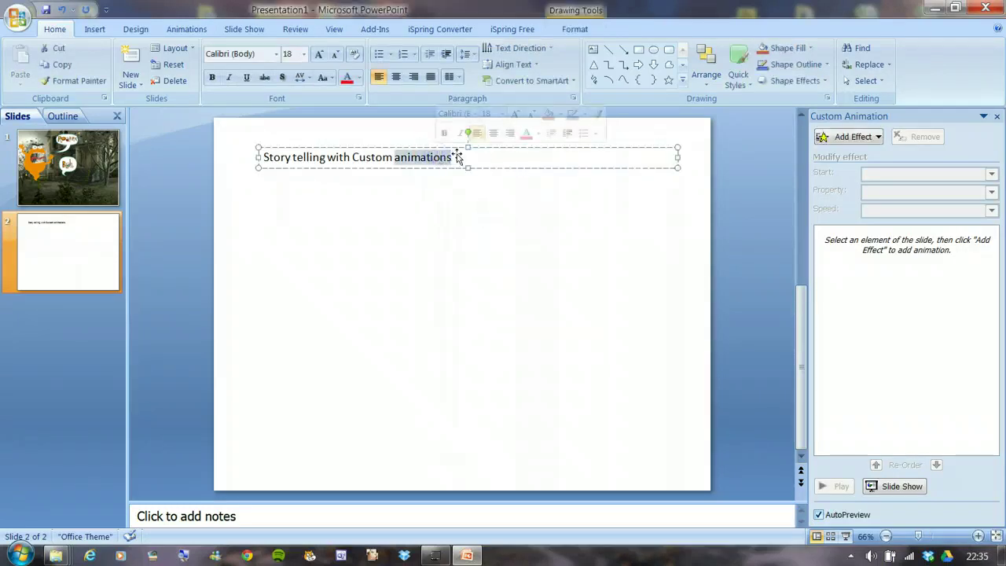
{"action": "left_click", "coordinate": [318, 54]}
{"action": "left_click", "coordinate": [318, 54]}
{"action": "left_click", "coordinate": [318, 55]}
{"action": "left_click", "coordinate": [500, 161]}
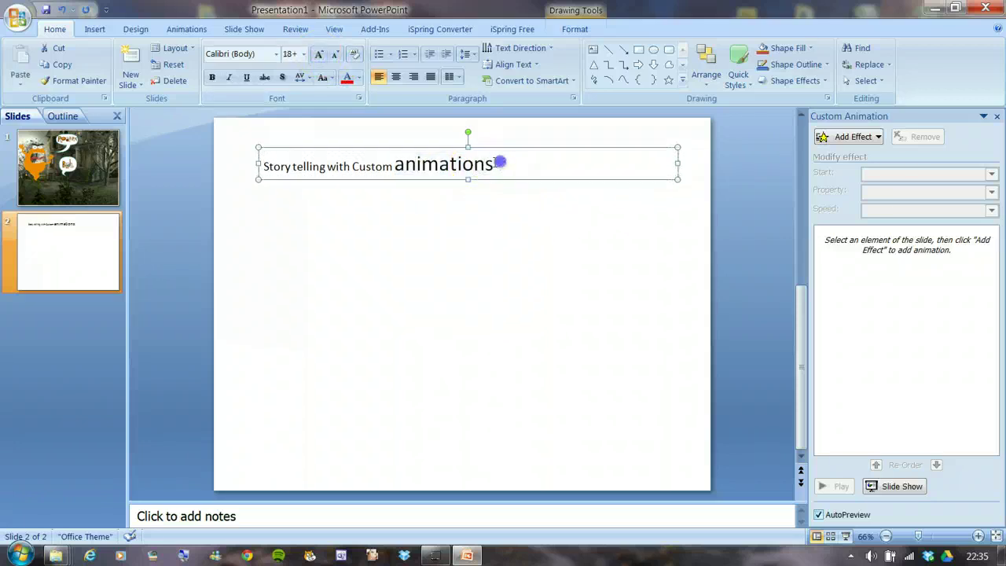
{"action": "left_click_drag", "start_coordinate": [489, 163], "coordinate": [288, 166]}
{"action": "left_click", "coordinate": [317, 57]}
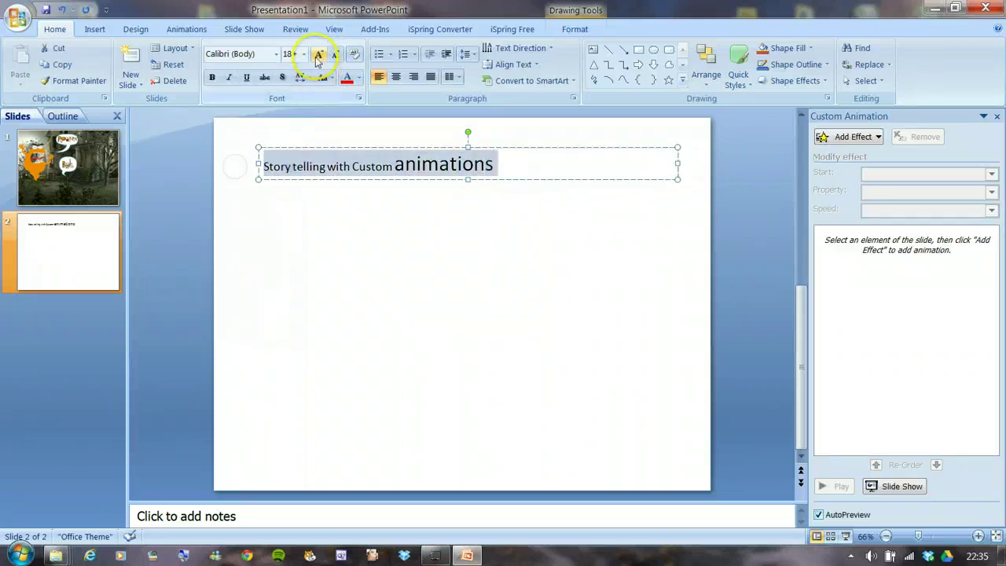
Step: Set the whole title to 48 pt Kristen ITC and centre it
{"action": "left_click", "coordinate": [304, 61]}
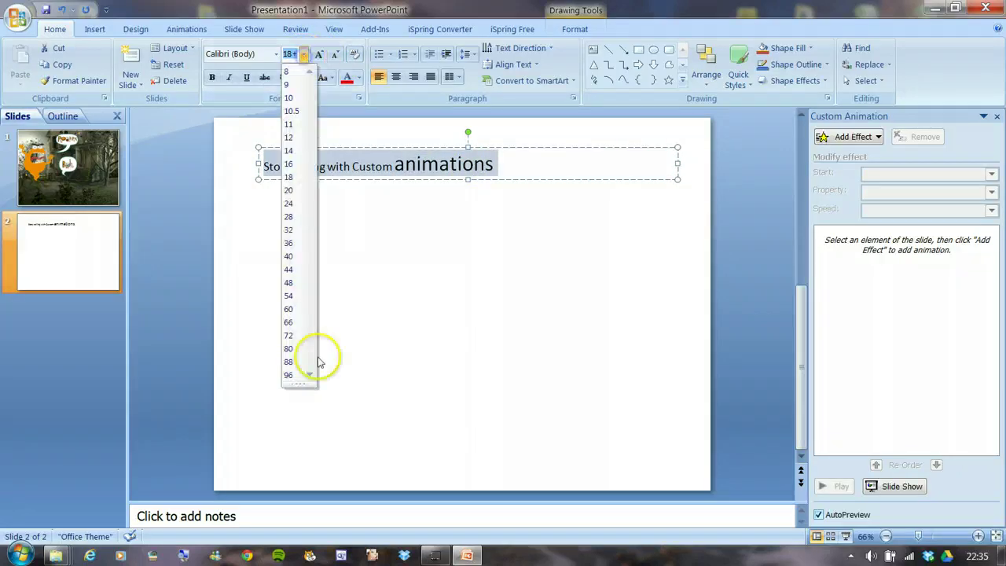
{"action": "left_click", "coordinate": [290, 284]}
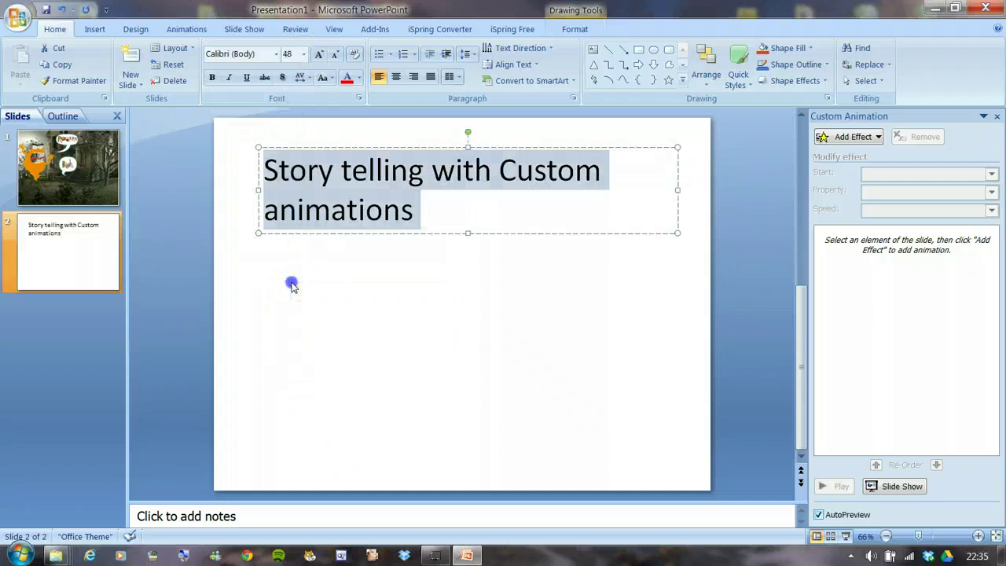
{"action": "left_click", "coordinate": [276, 54]}
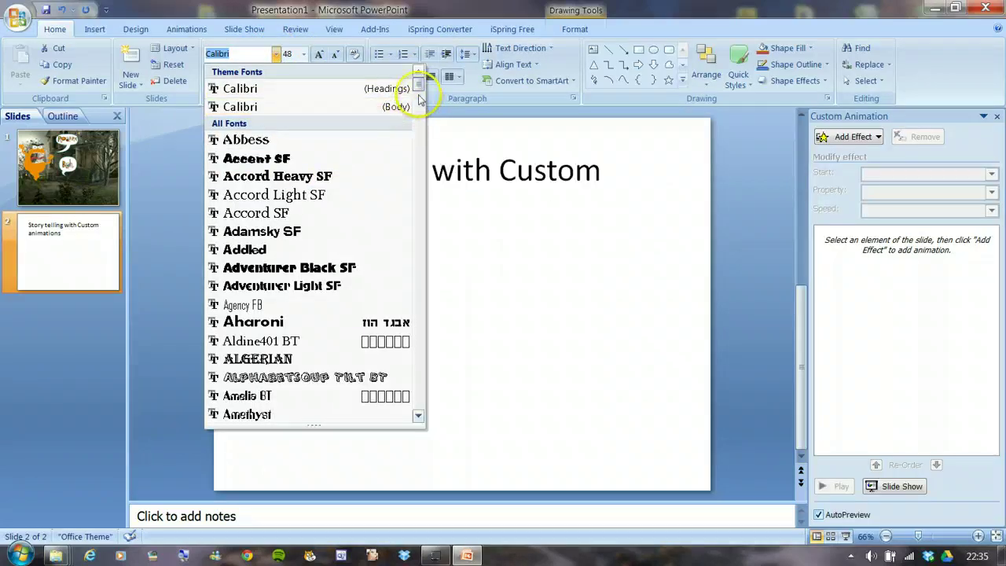
{"action": "left_click_drag", "start_coordinate": [417, 83], "coordinate": [413, 283]}
{"action": "left_click", "coordinate": [265, 256]}
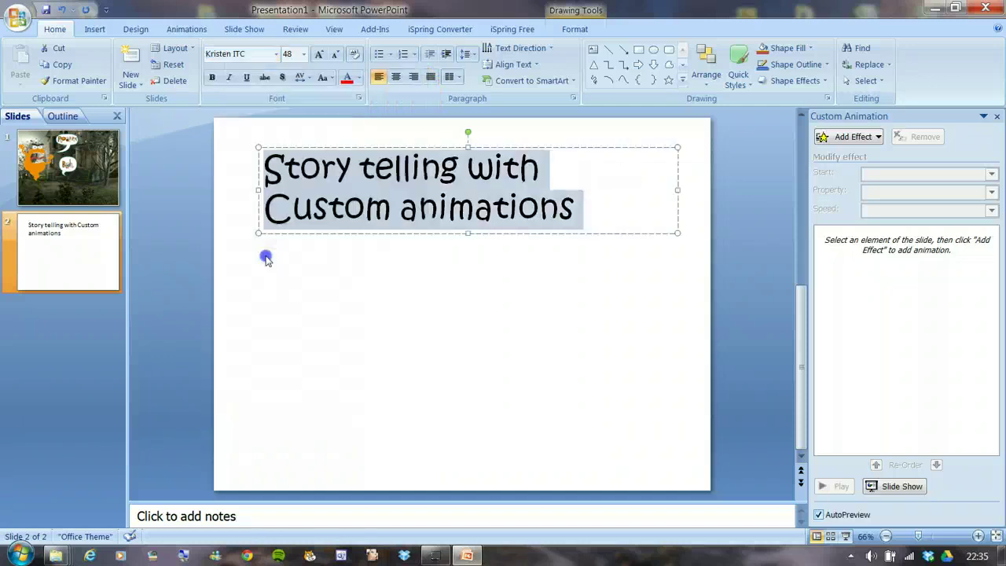
{"action": "left_click", "coordinate": [396, 77]}
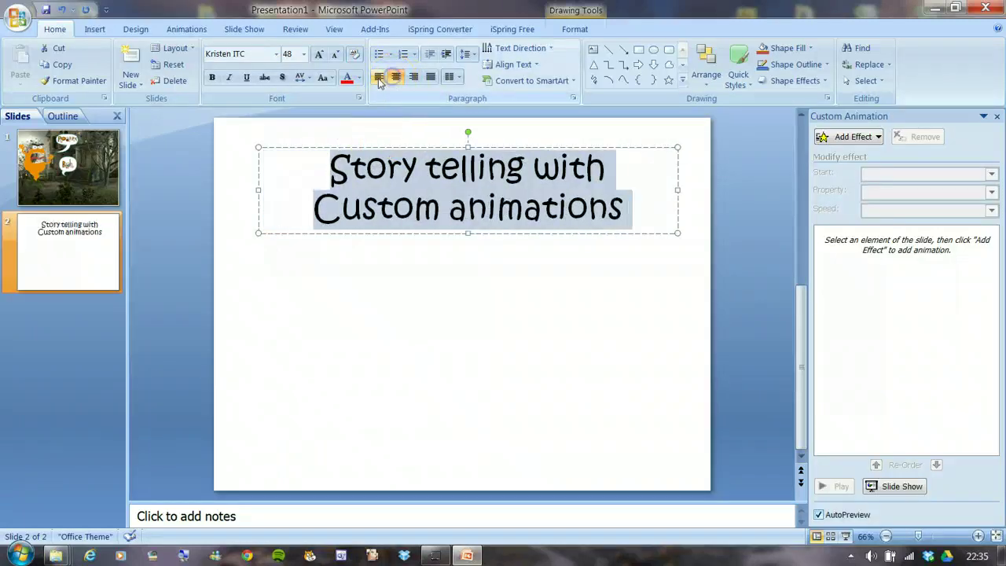
{"action": "left_click", "coordinate": [500, 301]}
{"action": "left_click", "coordinate": [645, 189]}
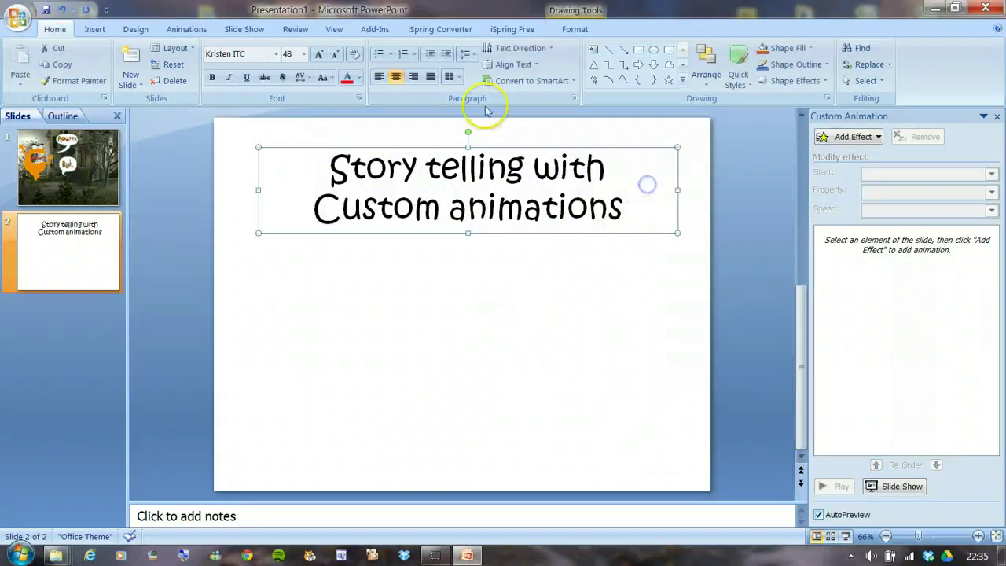
{"action": "left_click", "coordinate": [135, 32]}
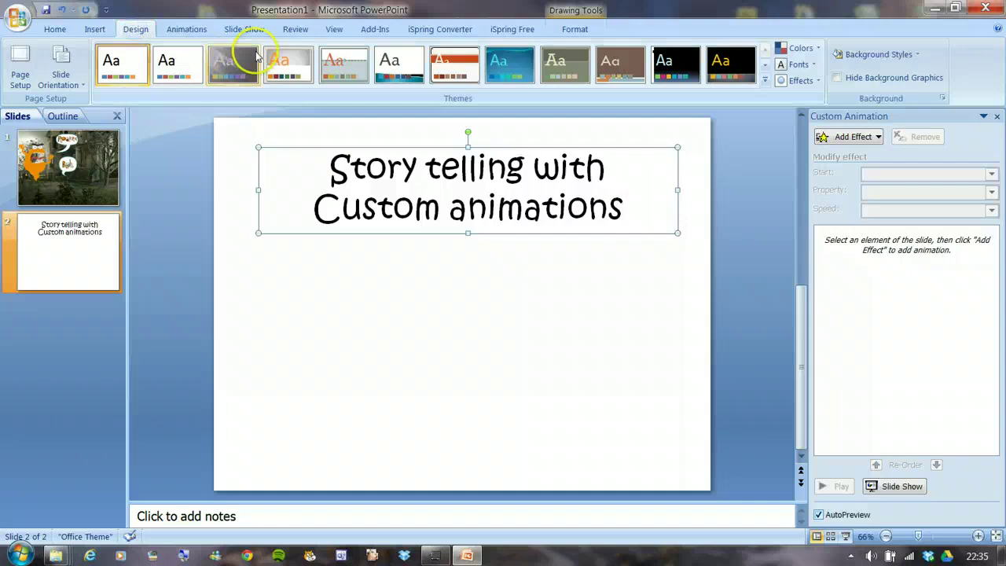
Step: Apply the Flow theme and move the Story telling slide ahead of the haunted-house slide
{"action": "left_click", "coordinate": [511, 73]}
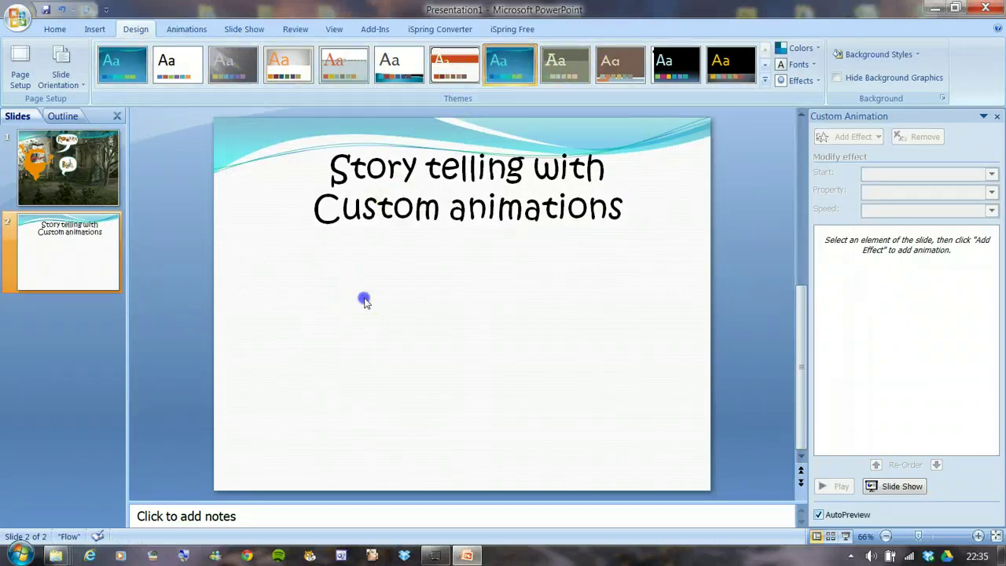
{"action": "left_click", "coordinate": [75, 203]}
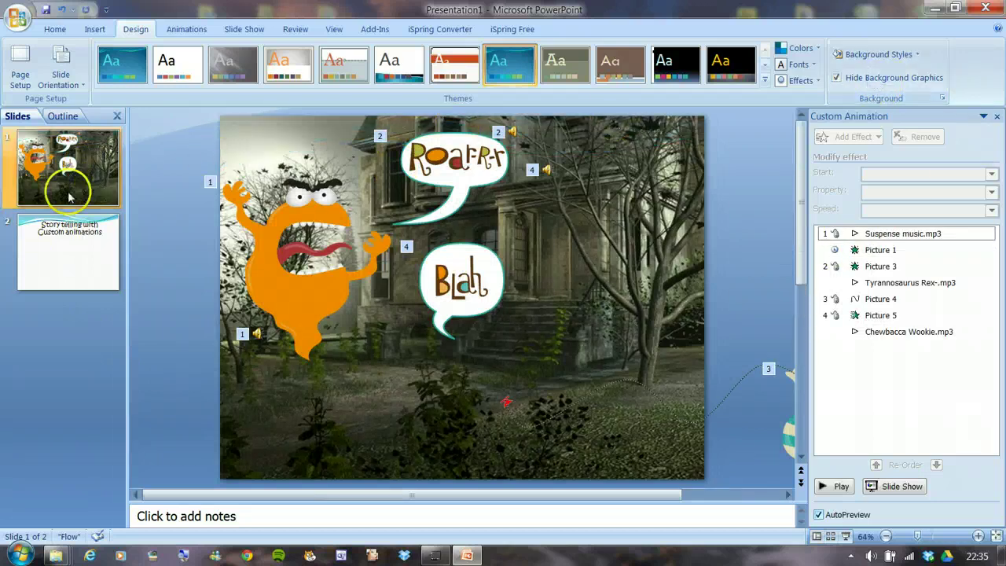
{"action": "left_click", "coordinate": [72, 281]}
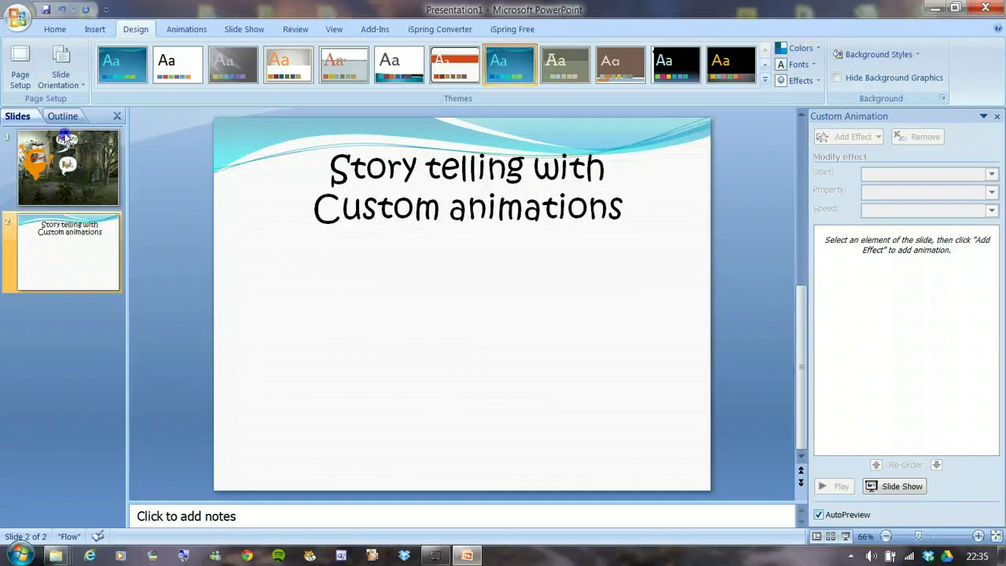
{"action": "left_click_drag", "start_coordinate": [67, 137], "coordinate": [66, 133]}
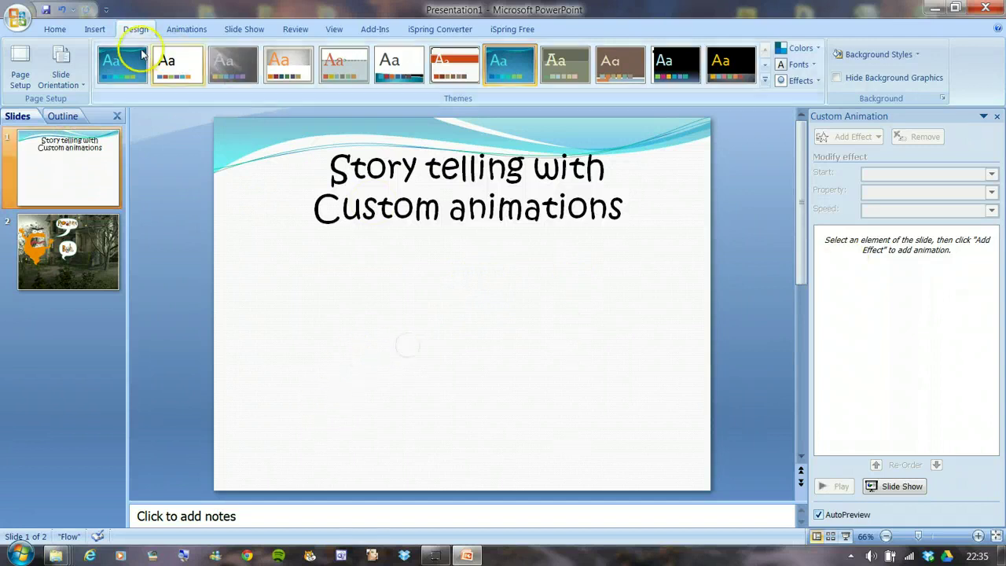
{"action": "left_click", "coordinate": [93, 29]}
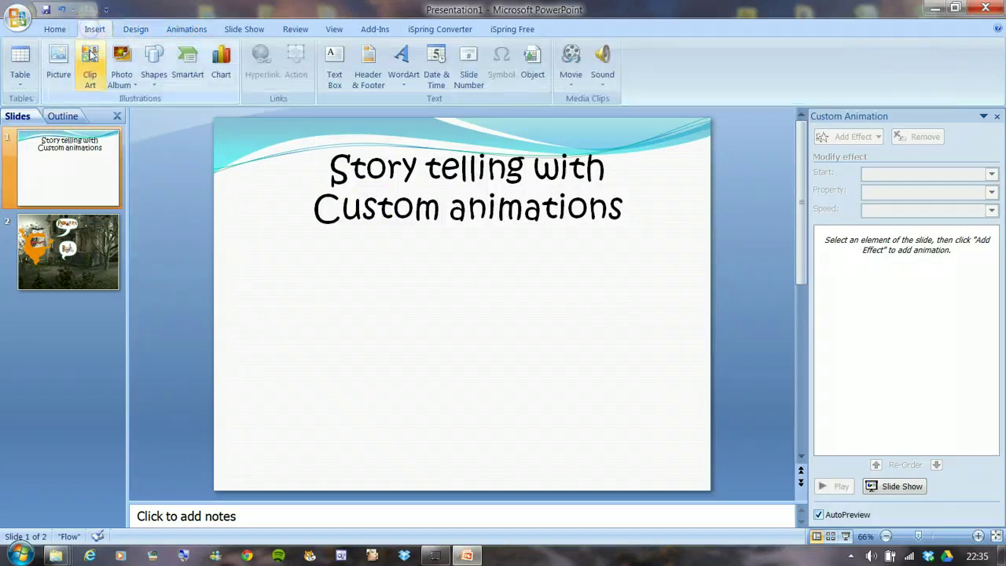
Step: Insert the monster 3 picture and shrink it by its corner handle to uncover the title
{"action": "left_click", "coordinate": [58, 66]}
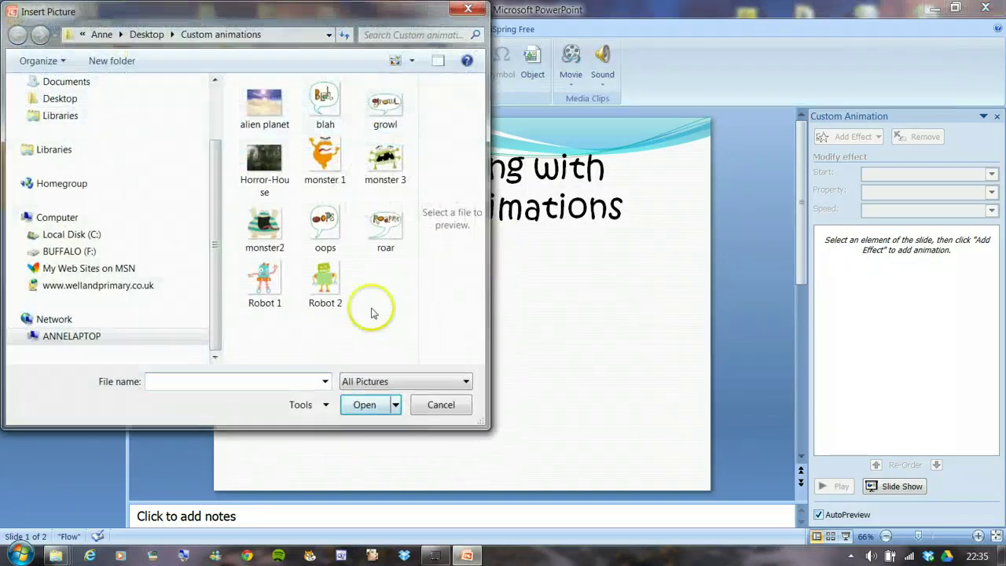
{"action": "left_click", "coordinate": [379, 160]}
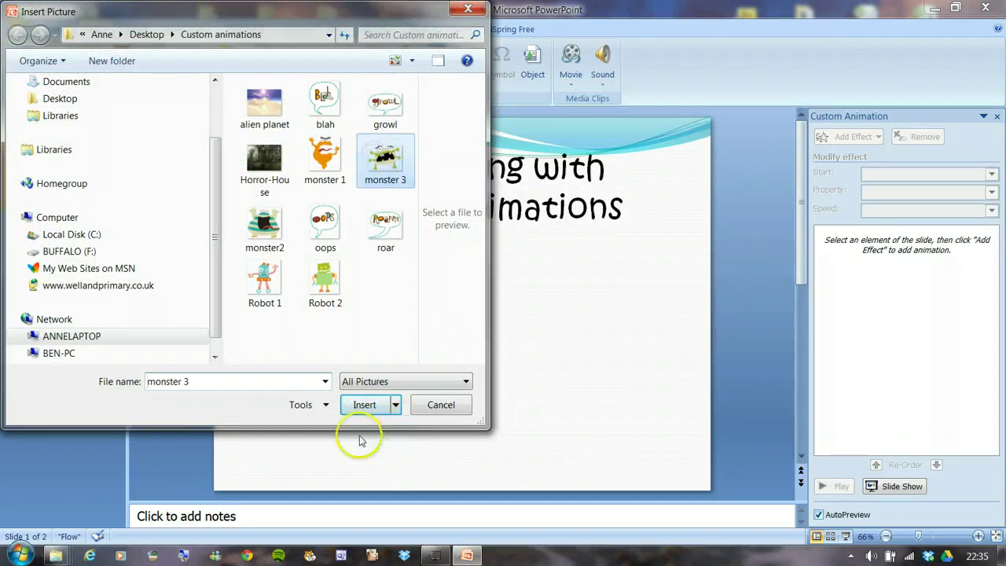
{"action": "left_click", "coordinate": [366, 406]}
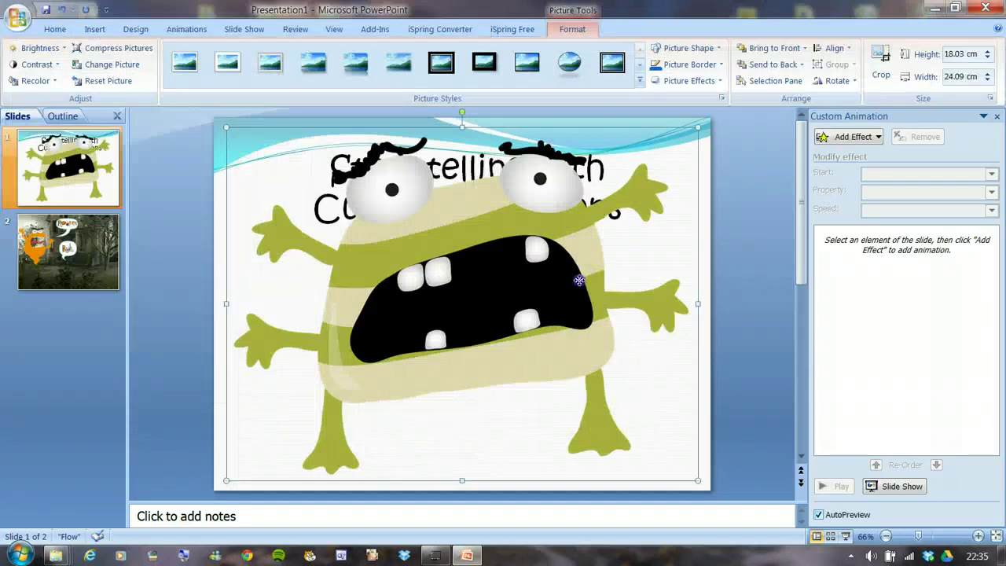
{"action": "left_click_drag", "start_coordinate": [579, 279], "coordinate": [584, 280]}
{"action": "left_click_drag", "start_coordinate": [615, 220], "coordinate": [412, 373]}
Step: Drag the monster picture mostly off the slide's left edge
{"action": "left_click_drag", "start_coordinate": [355, 422], "coordinate": [371, 385]}
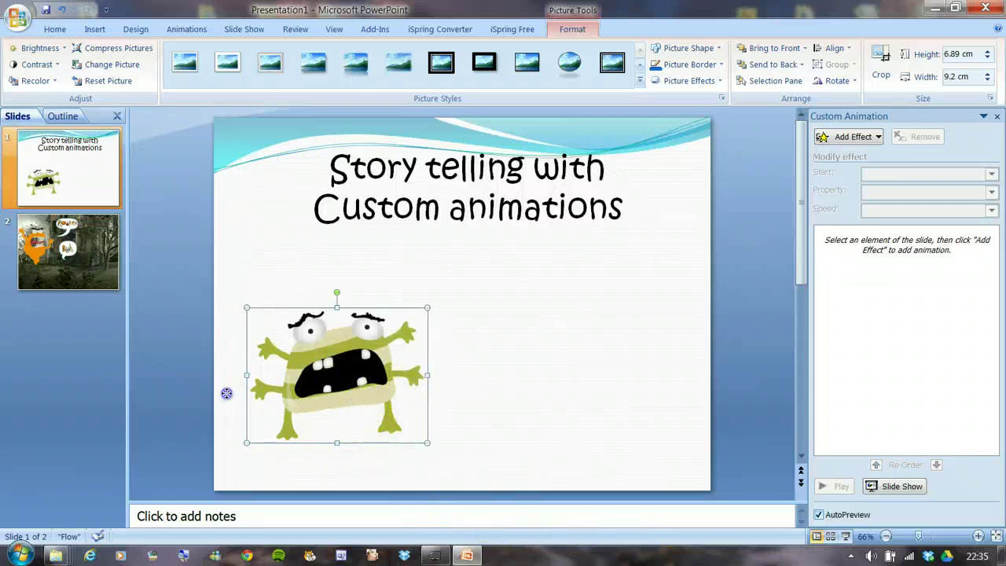
{"action": "left_click_drag", "start_coordinate": [227, 393], "coordinate": [116, 418]}
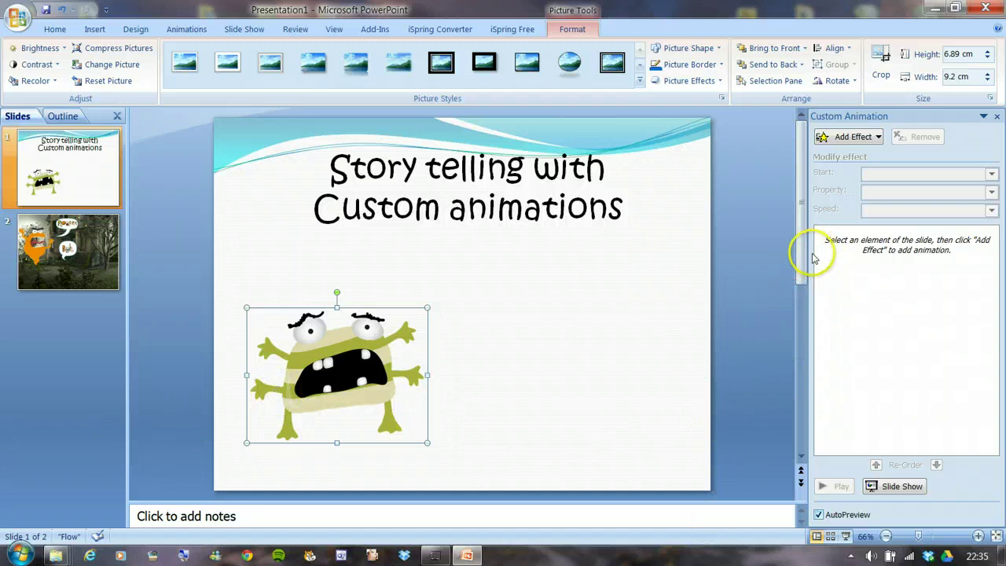
{"action": "left_click_drag", "start_coordinate": [804, 268], "coordinate": [808, 293]}
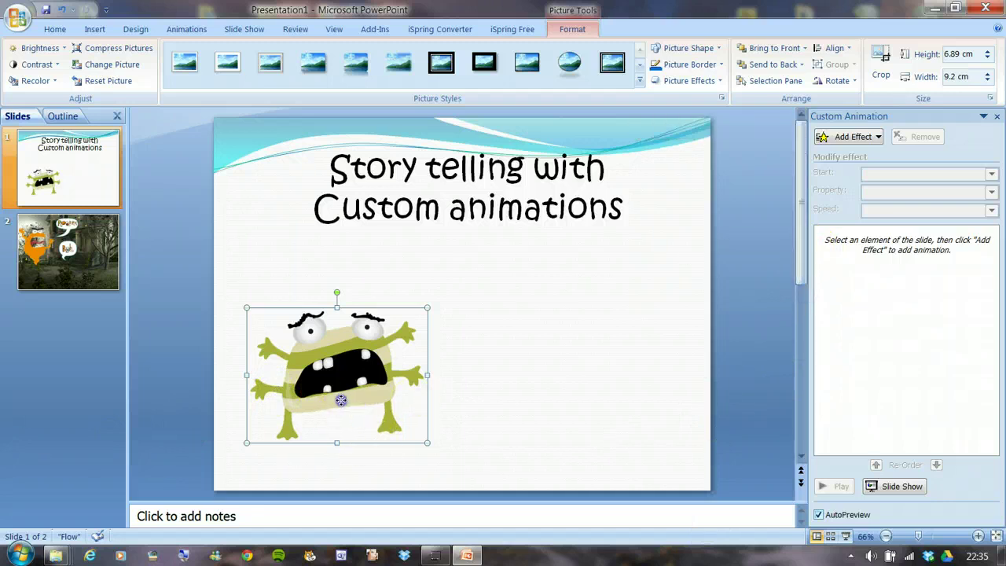
{"action": "left_click_drag", "start_coordinate": [338, 422], "coordinate": [134, 417]}
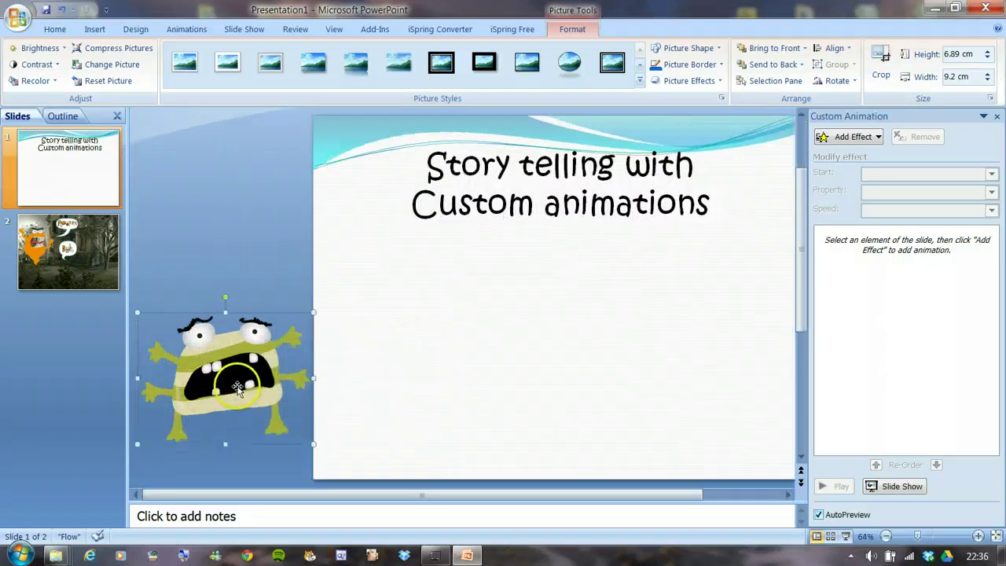
{"action": "left_click_drag", "start_coordinate": [238, 387], "coordinate": [178, 395]}
Step: Add a Right motion path effect to the monster picture
{"action": "left_click", "coordinate": [872, 139]}
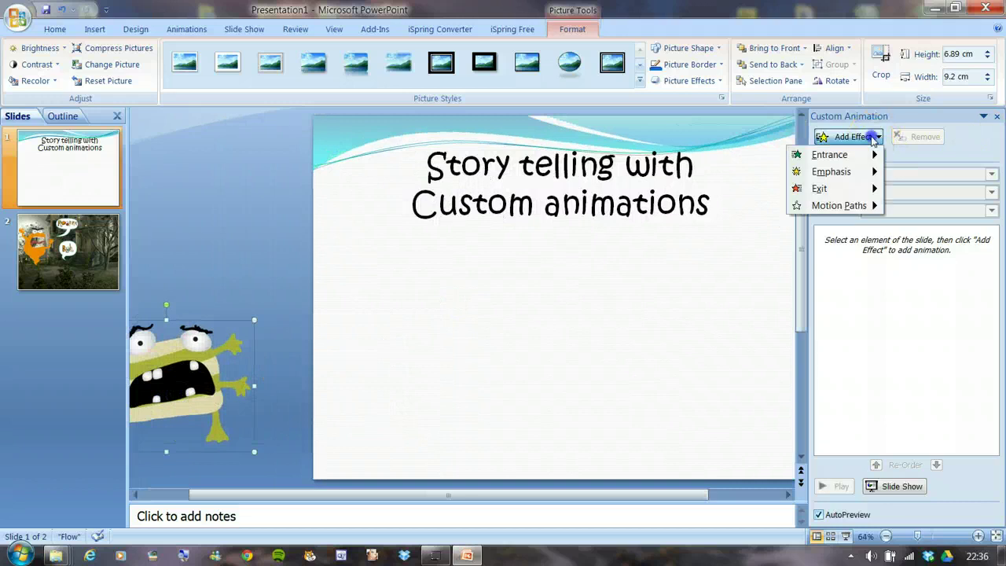
{"action": "mouse_move", "coordinate": [826, 206]}
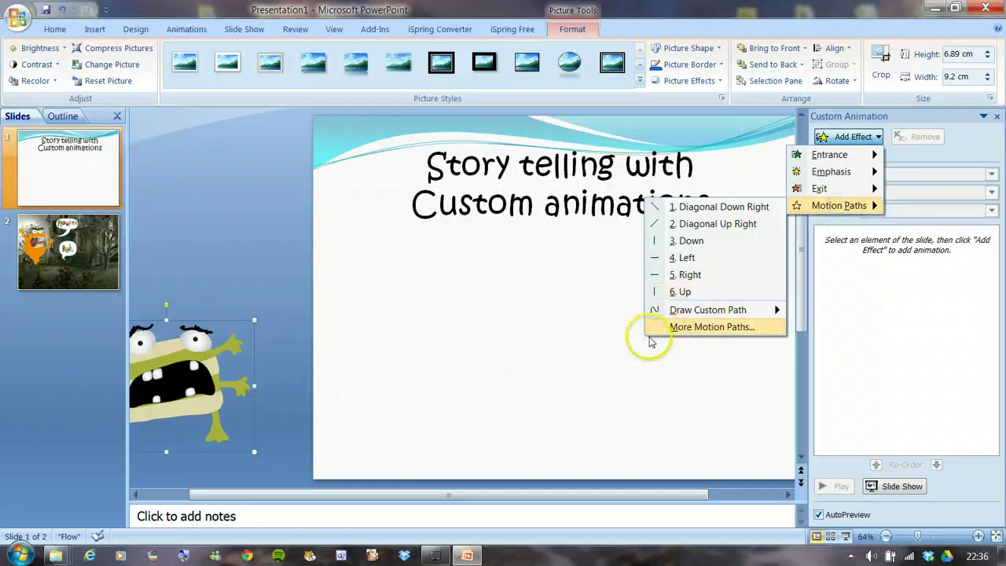
{"action": "mouse_move", "coordinate": [676, 311]}
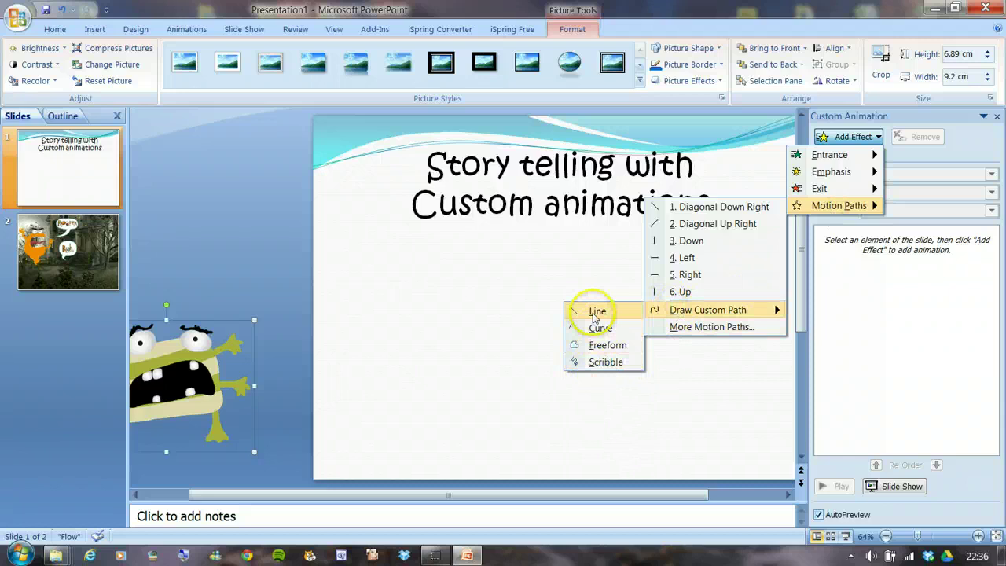
{"action": "left_click", "coordinate": [689, 275]}
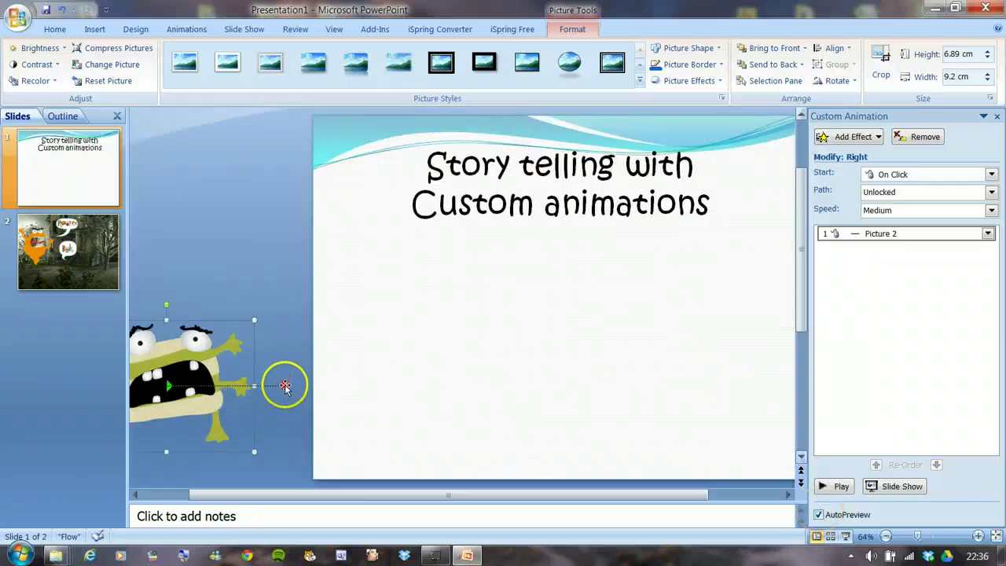
Step: Drag the motion path's start point onto the monster and preview the animation
{"action": "left_click", "coordinate": [285, 385]}
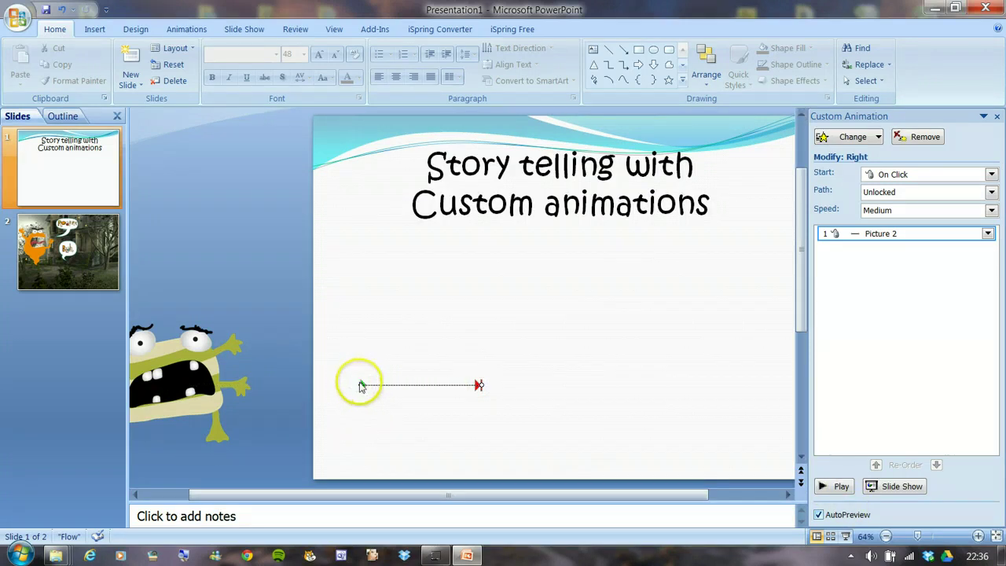
{"action": "left_click_drag", "start_coordinate": [361, 385], "coordinate": [303, 383]}
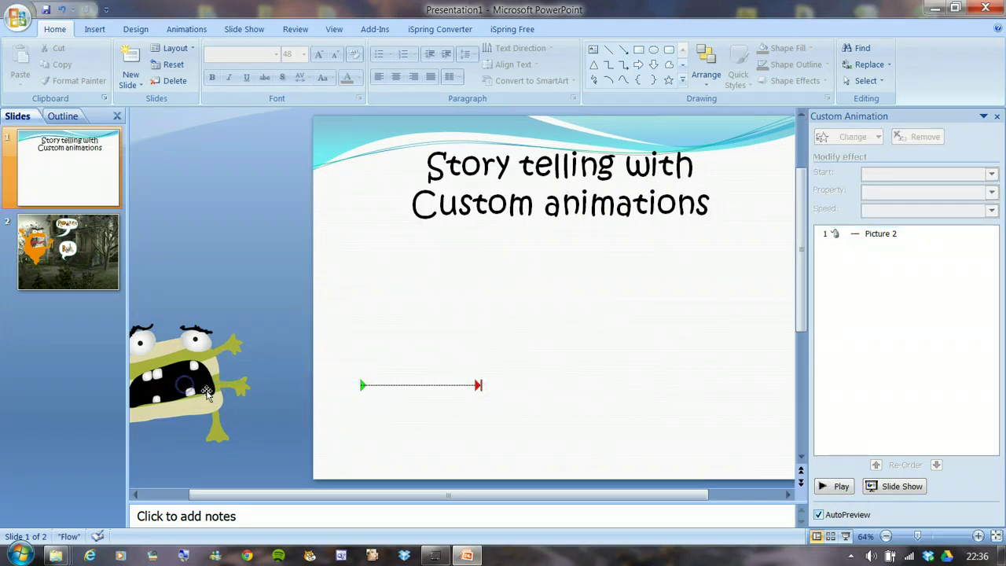
{"action": "left_click_drag", "start_coordinate": [206, 393], "coordinate": [367, 385]}
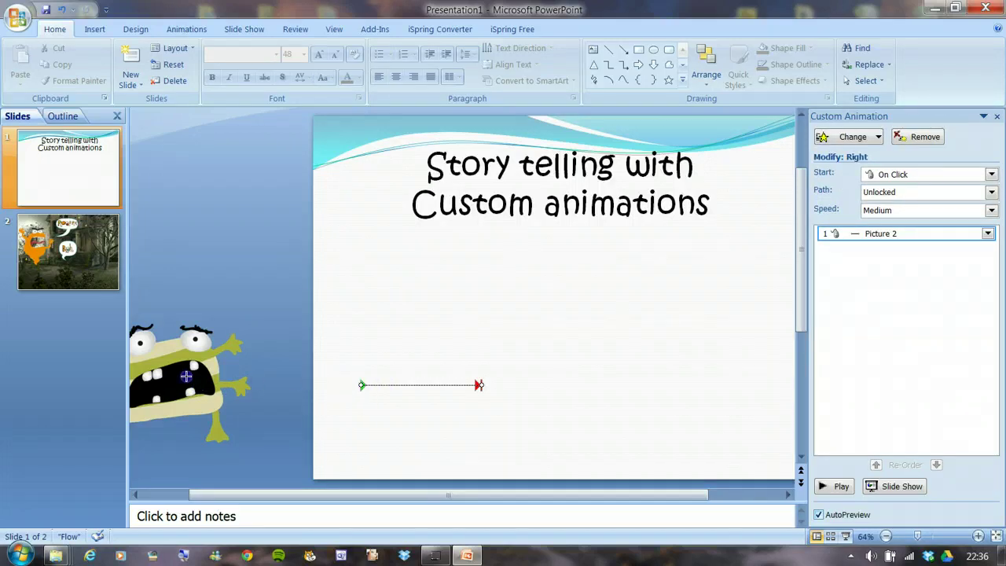
{"action": "left_click_drag", "start_coordinate": [184, 384], "coordinate": [185, 385]}
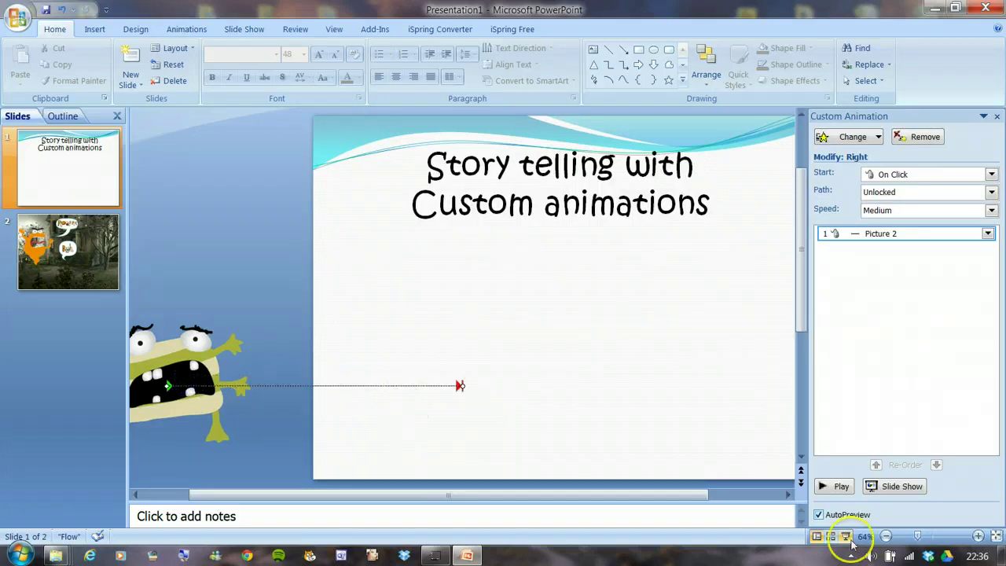
{"action": "left_click", "coordinate": [842, 487]}
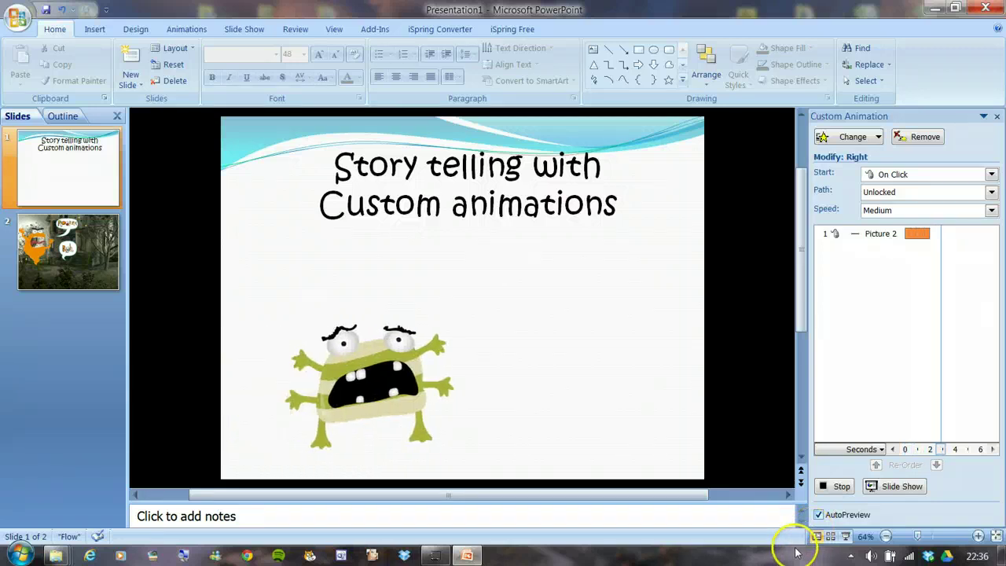
Step: Change the monster's motion path speed from Medium to Slow and preview it again
{"action": "left_click", "coordinate": [990, 210]}
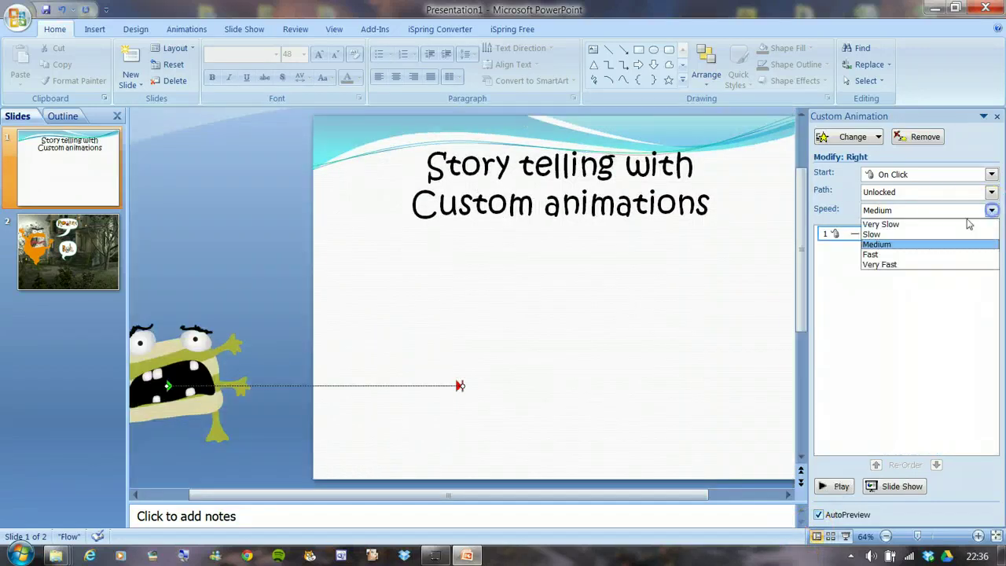
{"action": "left_click", "coordinate": [872, 234]}
{"action": "left_click", "coordinate": [833, 486]}
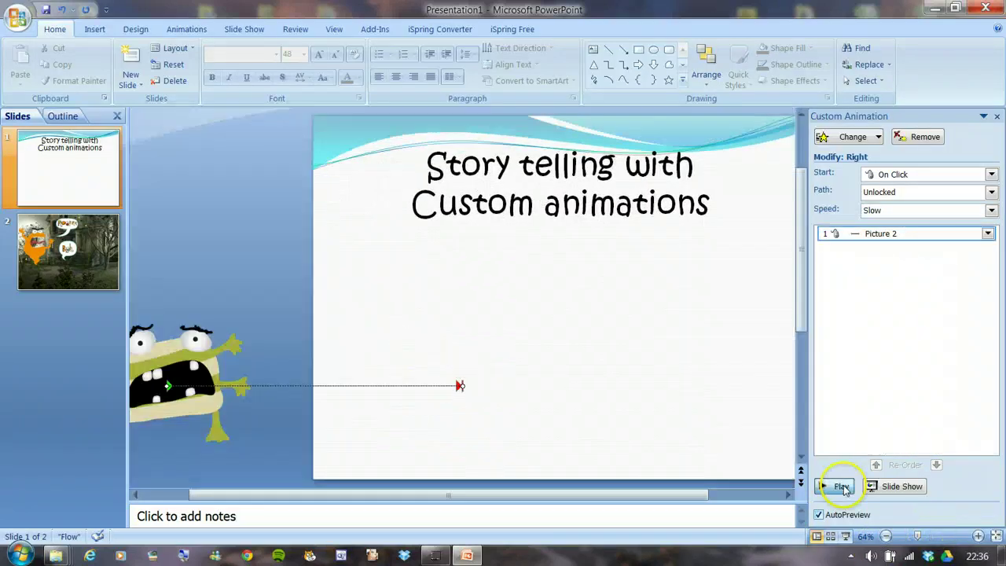
{"action": "left_click", "coordinate": [833, 487]}
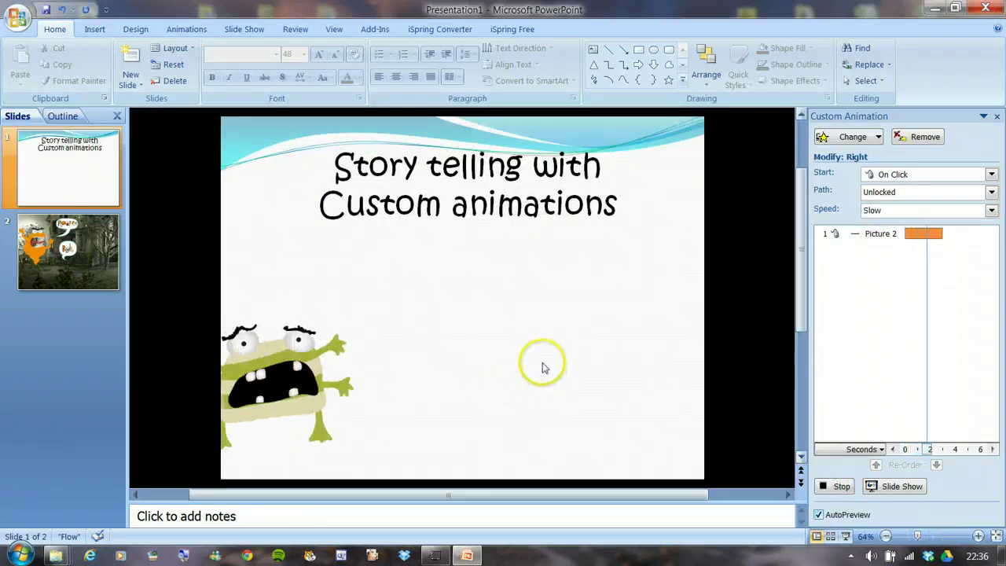
{"action": "left_click", "coordinate": [834, 487]}
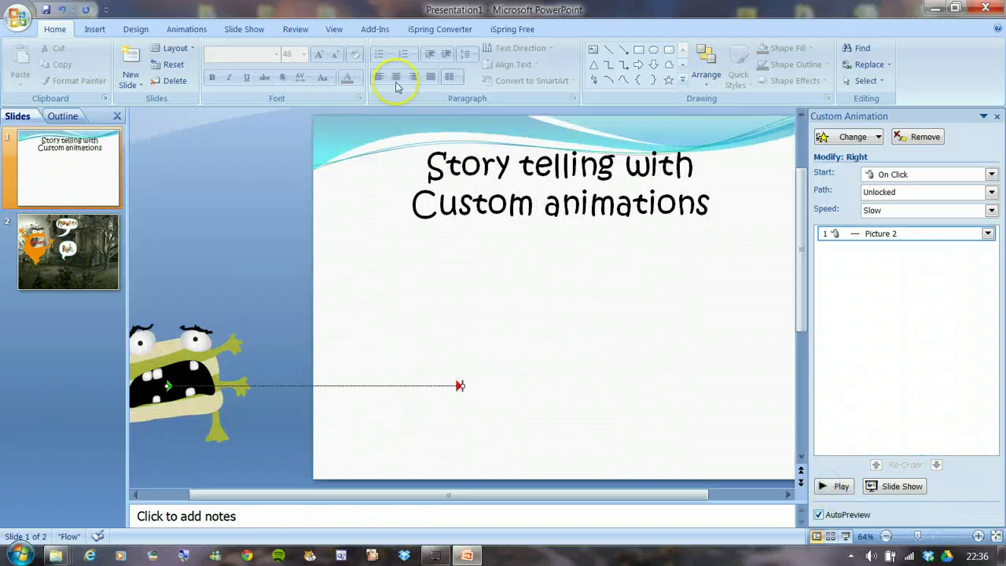
{"action": "left_click", "coordinate": [94, 28]}
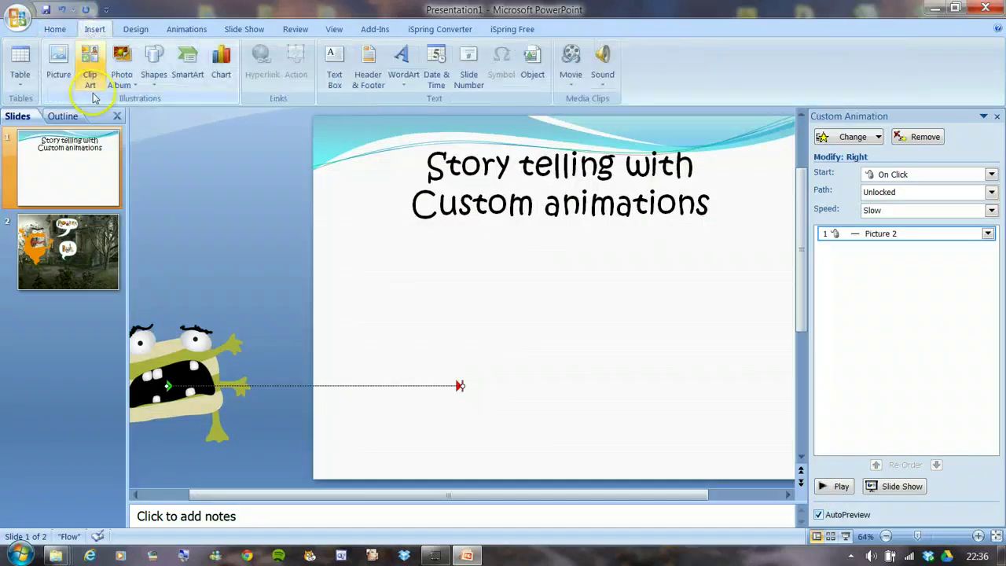
Step: Insert the oops speech-bubble picture, shrink it to about 6.33 × 5.38 cm, and place it below the title
{"action": "left_click", "coordinate": [59, 62]}
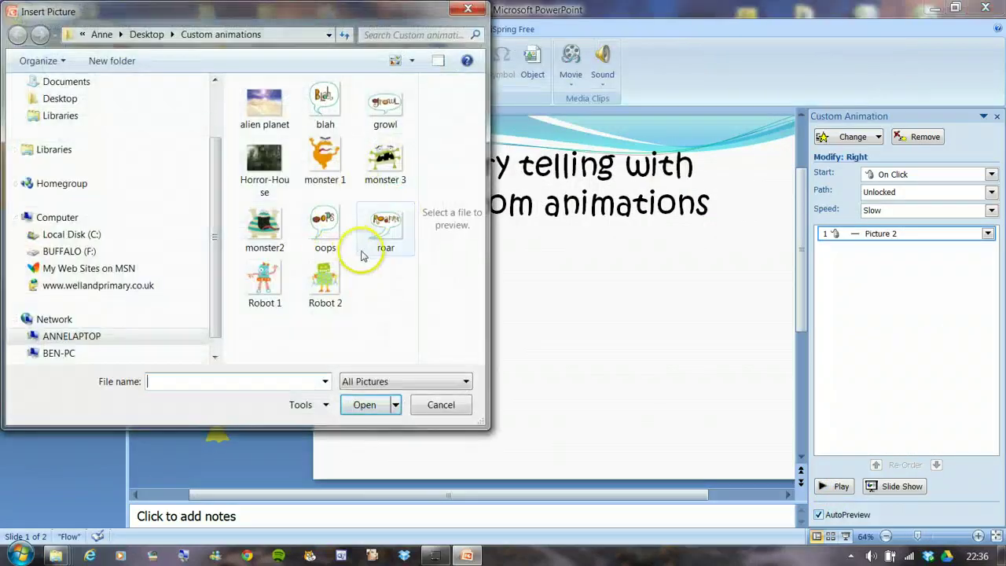
{"action": "left_click", "coordinate": [329, 228]}
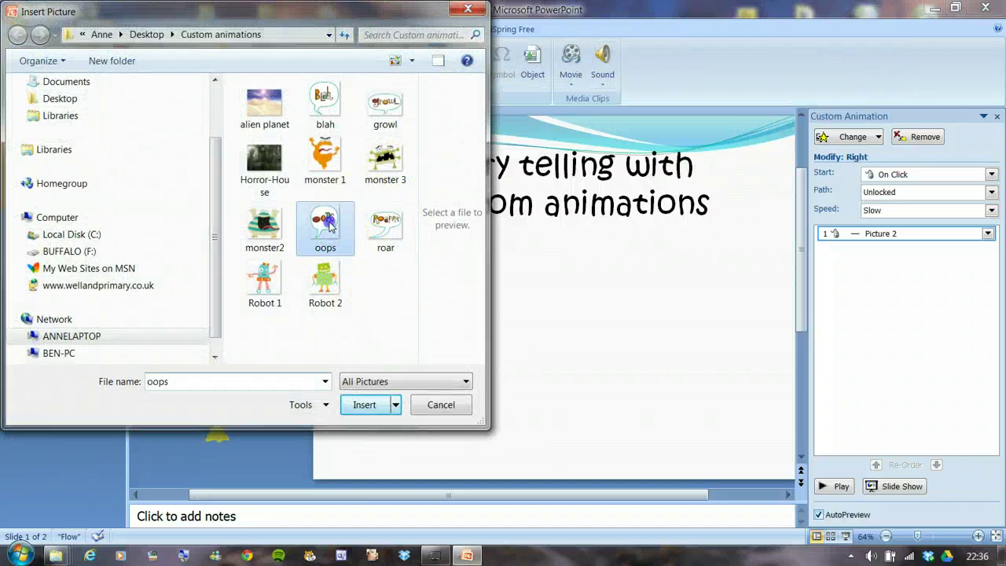
{"action": "left_click", "coordinate": [363, 405]}
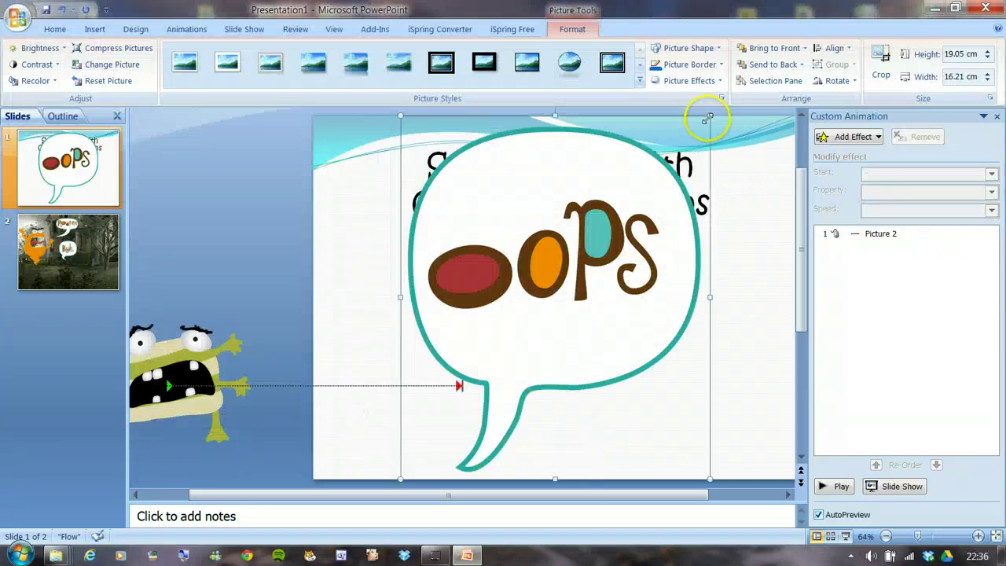
{"action": "left_click_drag", "start_coordinate": [709, 120], "coordinate": [529, 327]}
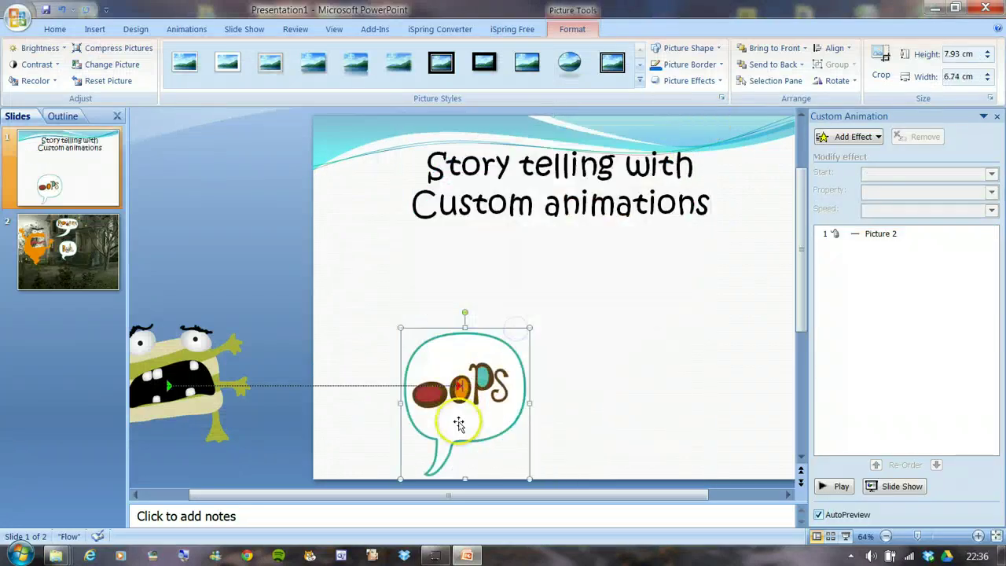
{"action": "left_click_drag", "start_coordinate": [463, 409], "coordinate": [589, 293]}
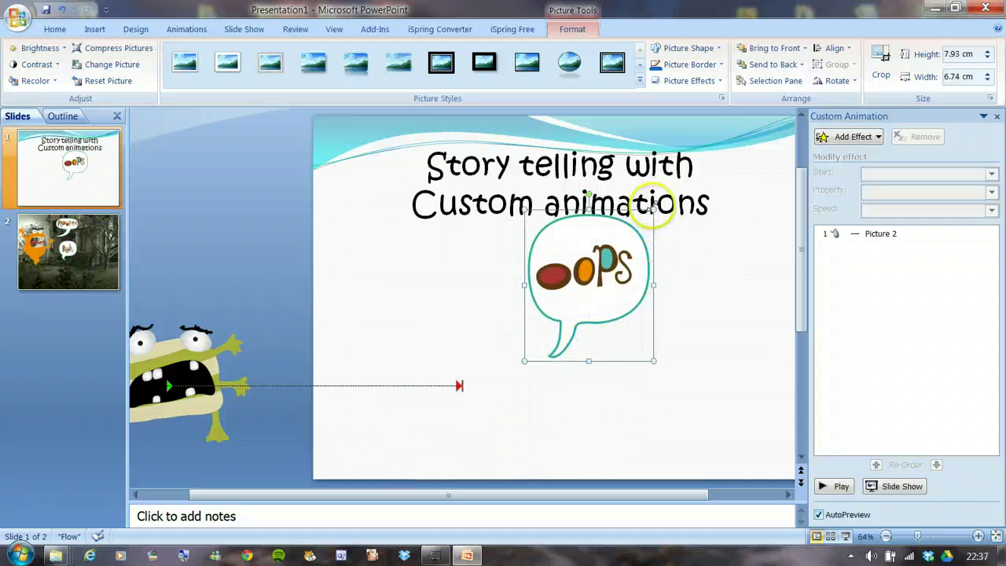
{"action": "left_click_drag", "start_coordinate": [653, 211], "coordinate": [628, 241]}
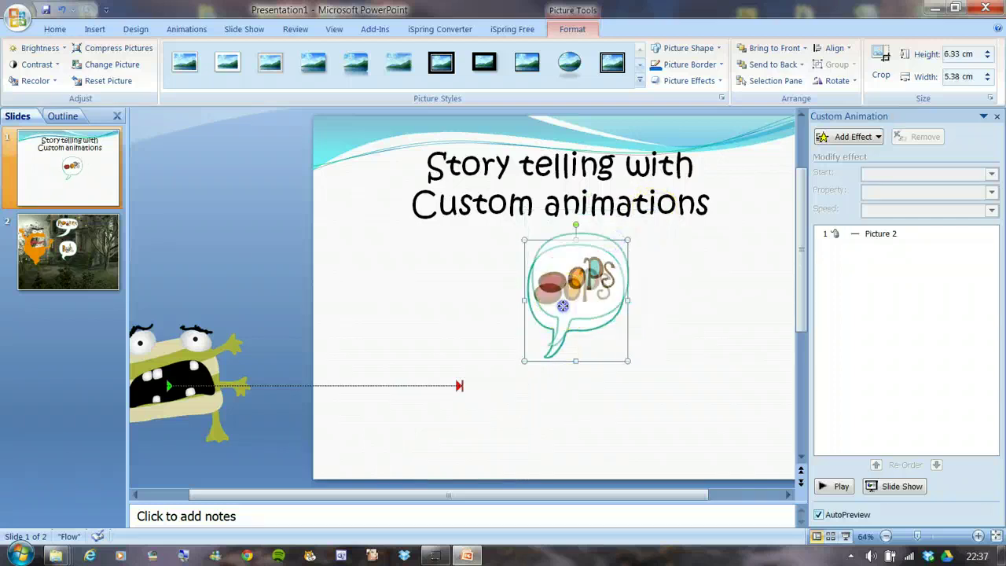
{"action": "left_click_drag", "start_coordinate": [582, 298], "coordinate": [585, 280]}
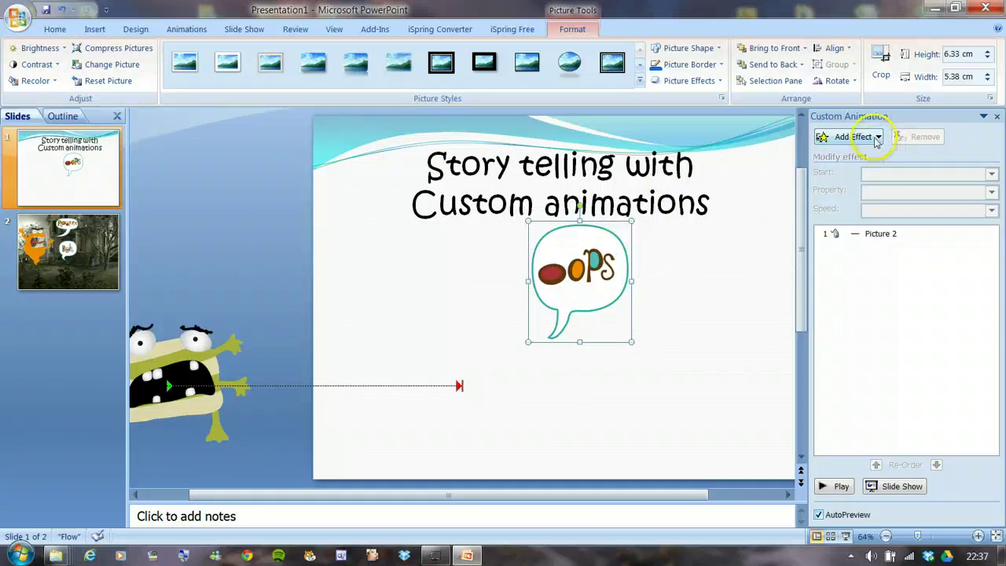
Step: Give the oops bubble a Slow Fade entrance starting After Previous, then preview the animations
{"action": "left_click", "coordinate": [858, 137]}
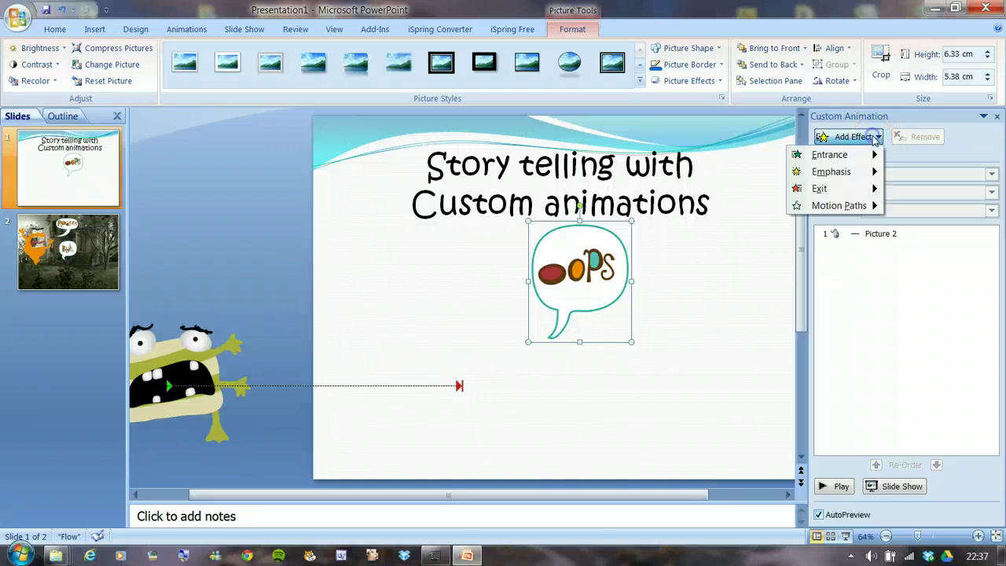
{"action": "mouse_move", "coordinate": [852, 156]}
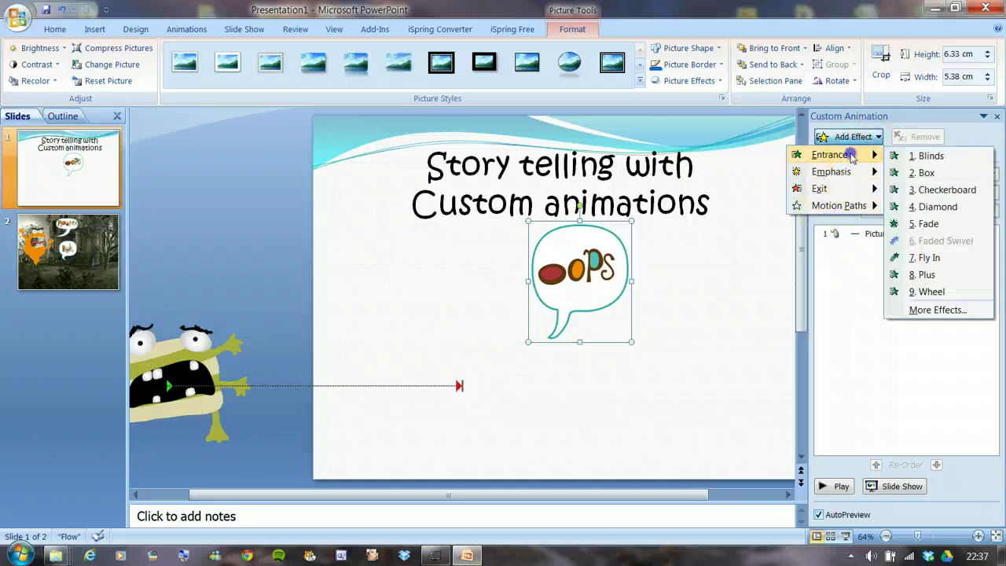
{"action": "left_click", "coordinate": [928, 226]}
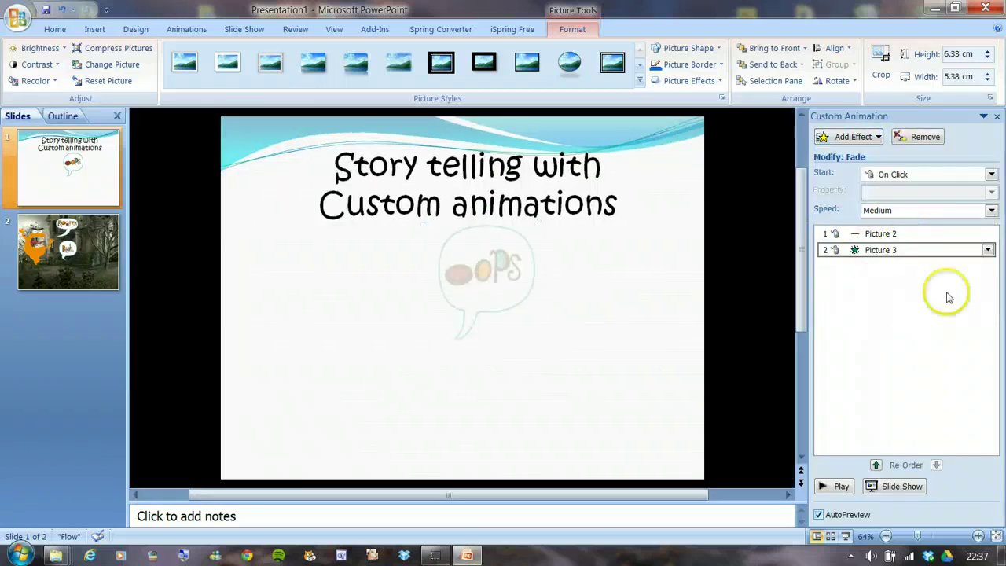
{"action": "left_click", "coordinate": [988, 250]}
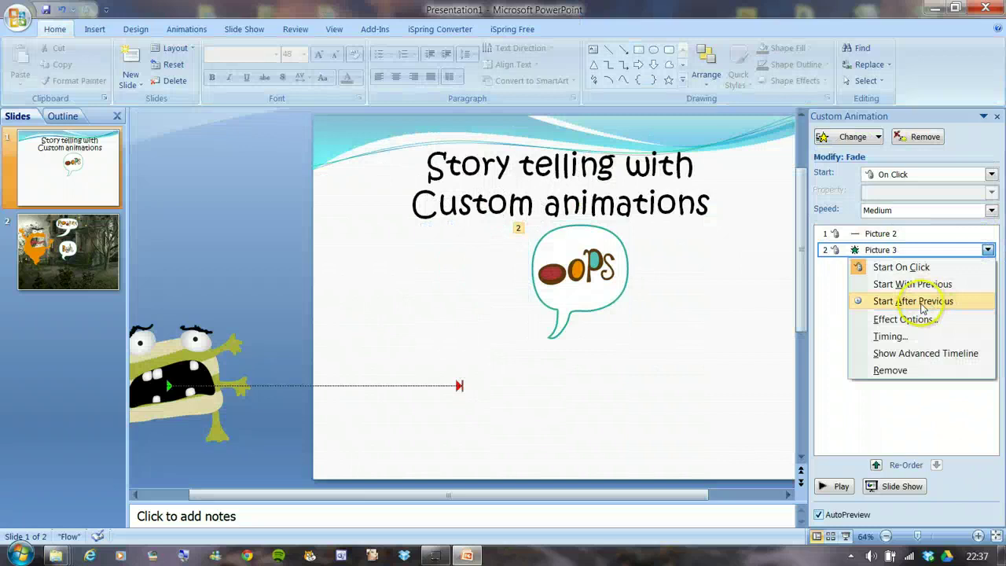
{"action": "left_click", "coordinate": [923, 304]}
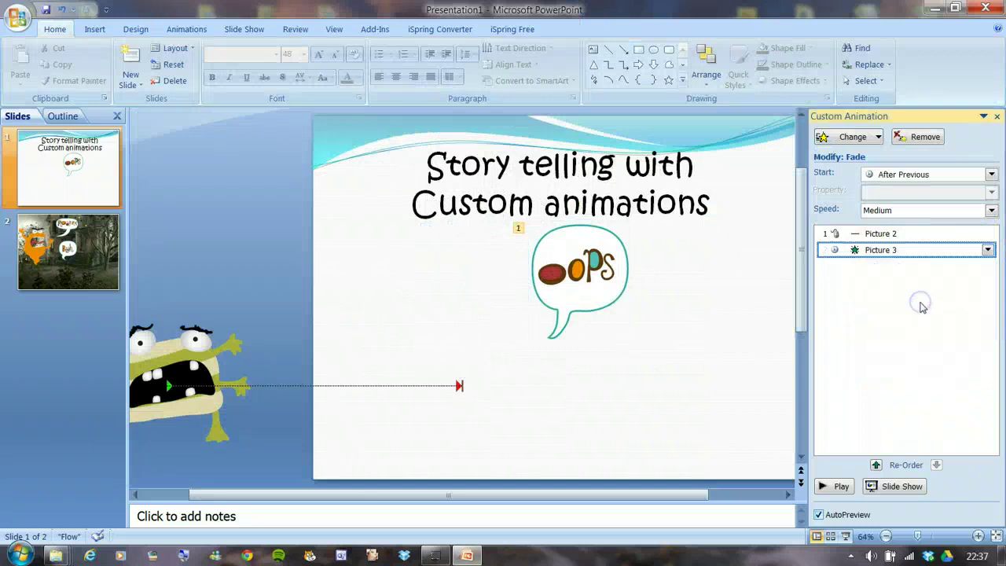
{"action": "left_click", "coordinate": [992, 211]}
{"action": "left_click", "coordinate": [879, 232]}
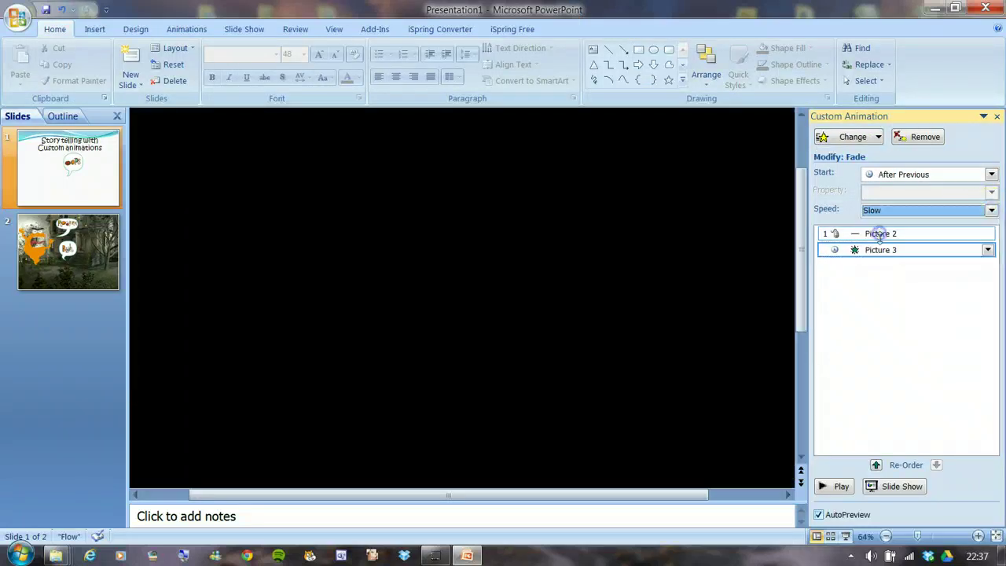
{"action": "left_click", "coordinate": [836, 486]}
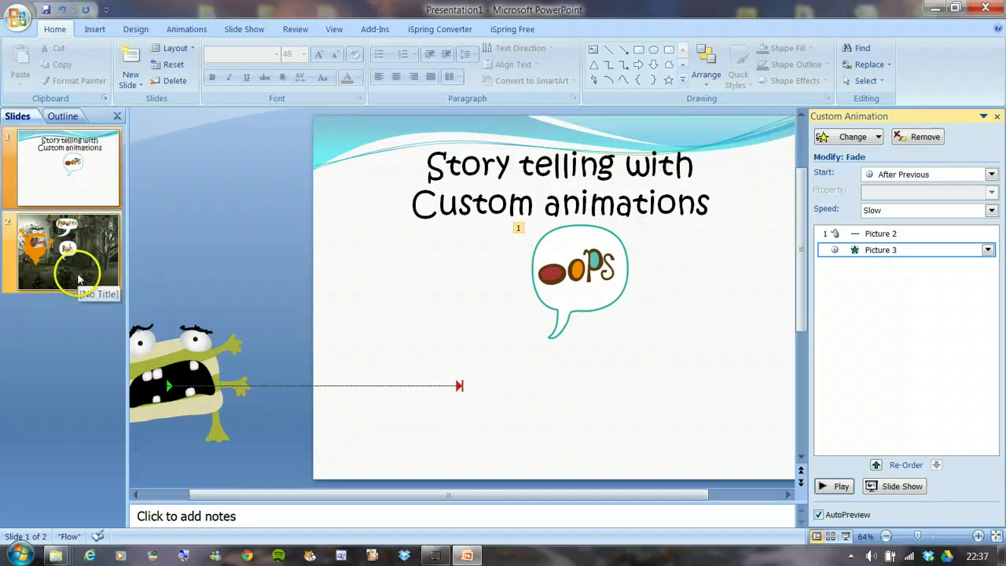
Step: Apply the Checkerboard transition to slide 1 and start the slide show from the beginning
{"action": "left_click", "coordinate": [189, 31]}
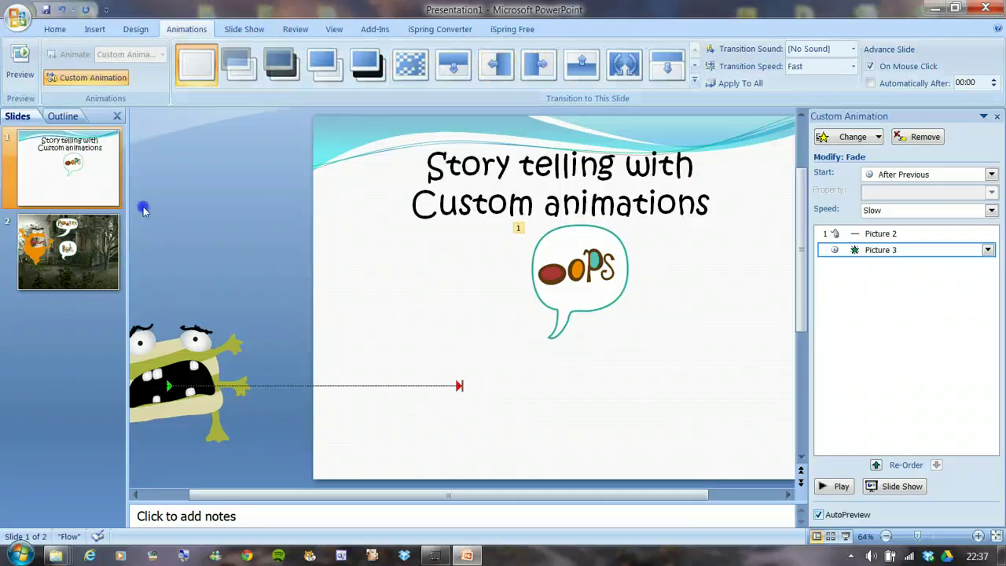
{"action": "left_click", "coordinate": [410, 71]}
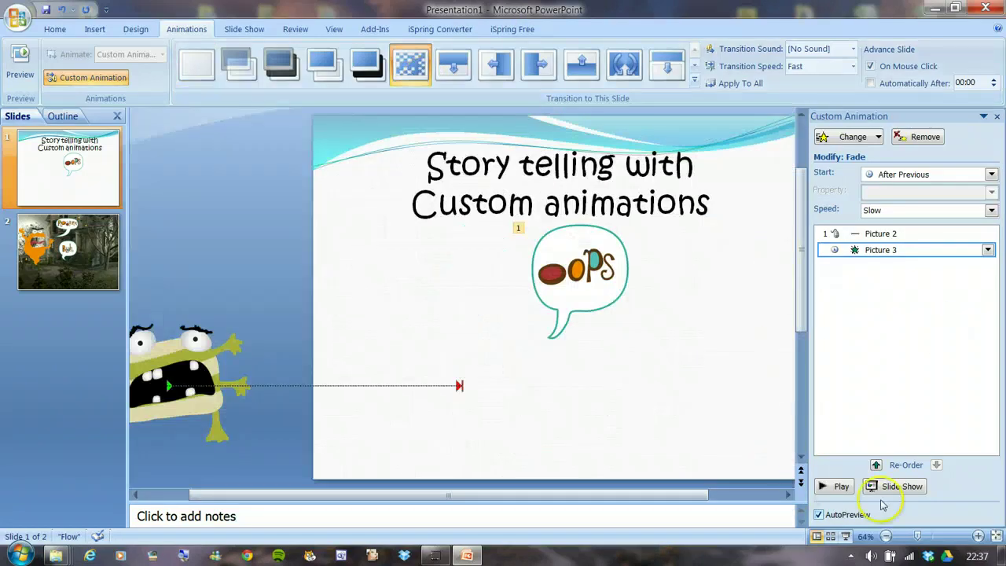
{"action": "left_click", "coordinate": [245, 30]}
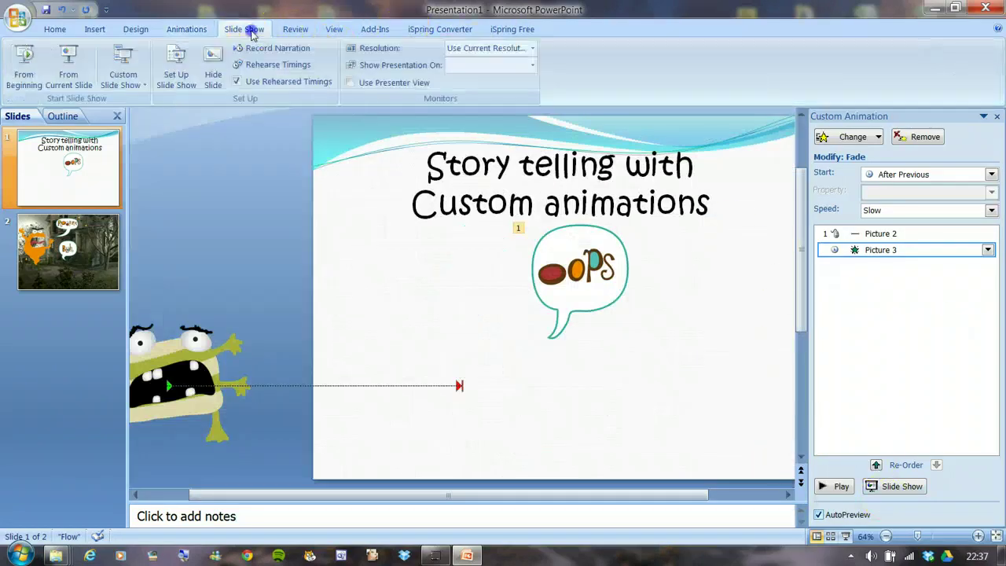
{"action": "left_click", "coordinate": [22, 63]}
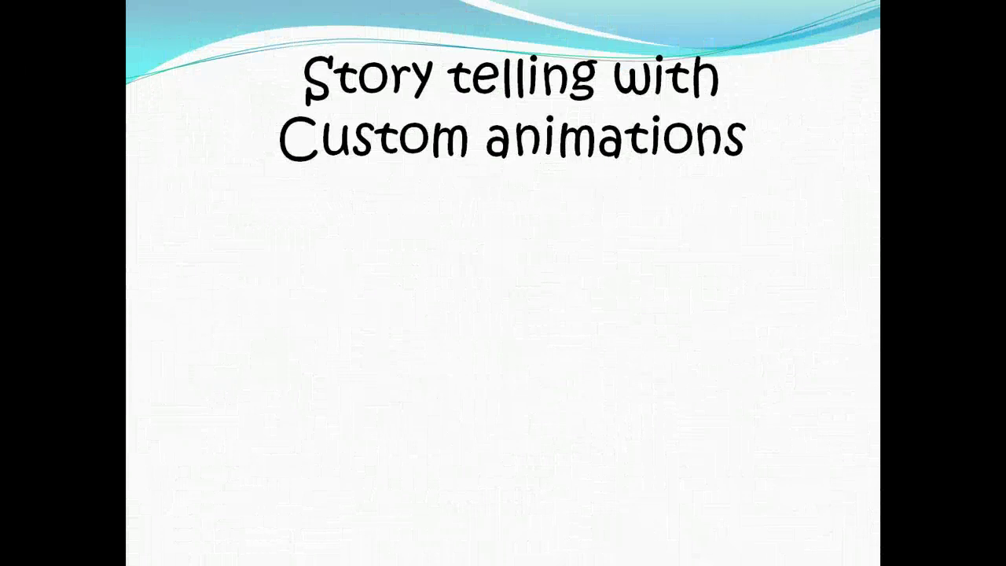
Step: Advance through the monster, oops, roar and Blah animations on both slides, then exit the show
{"action": "left_click", "coordinate": [795, 512]}
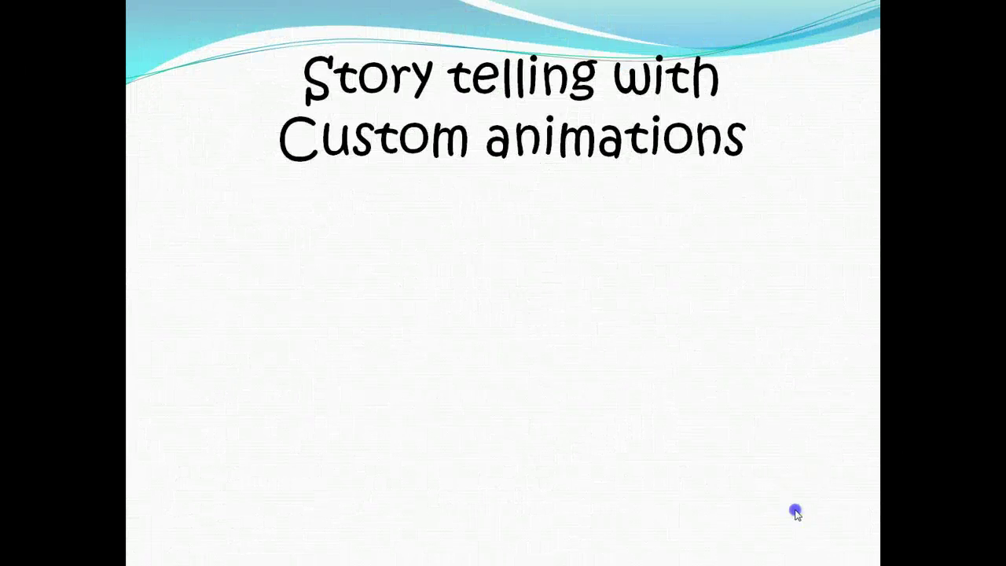
{"action": "left_click", "coordinate": [926, 510]}
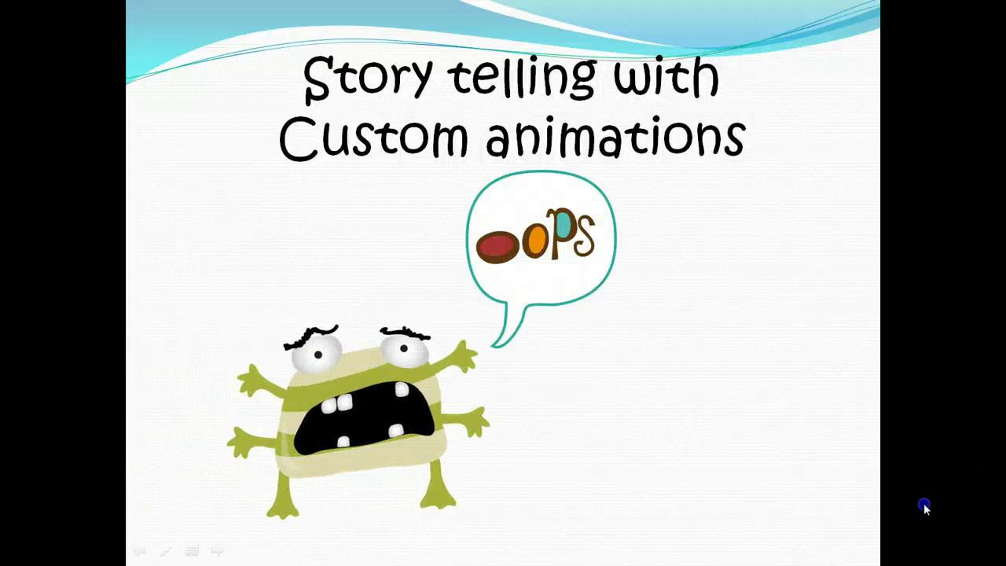
{"action": "left_click", "coordinate": [925, 510]}
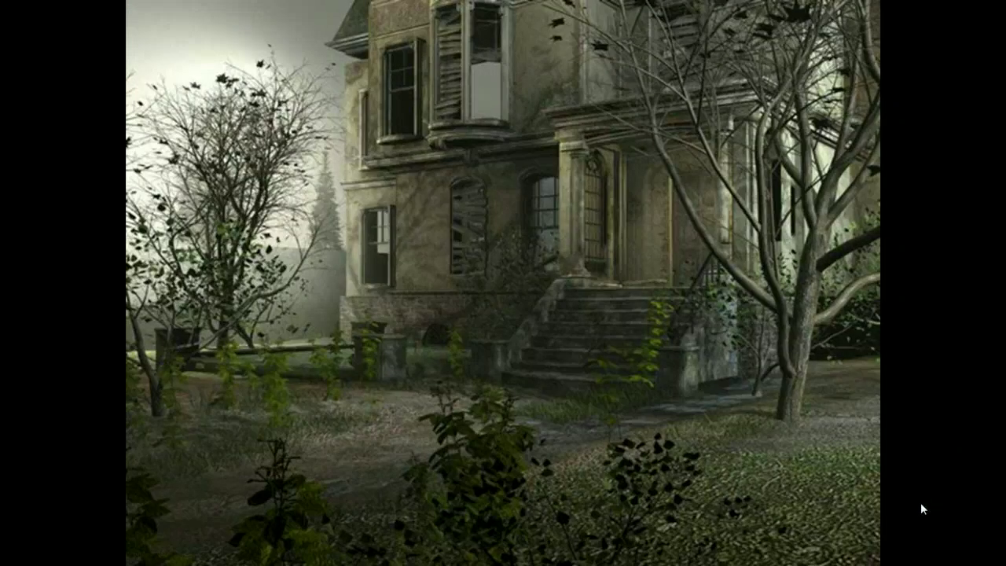
{"action": "left_click", "coordinate": [921, 505]}
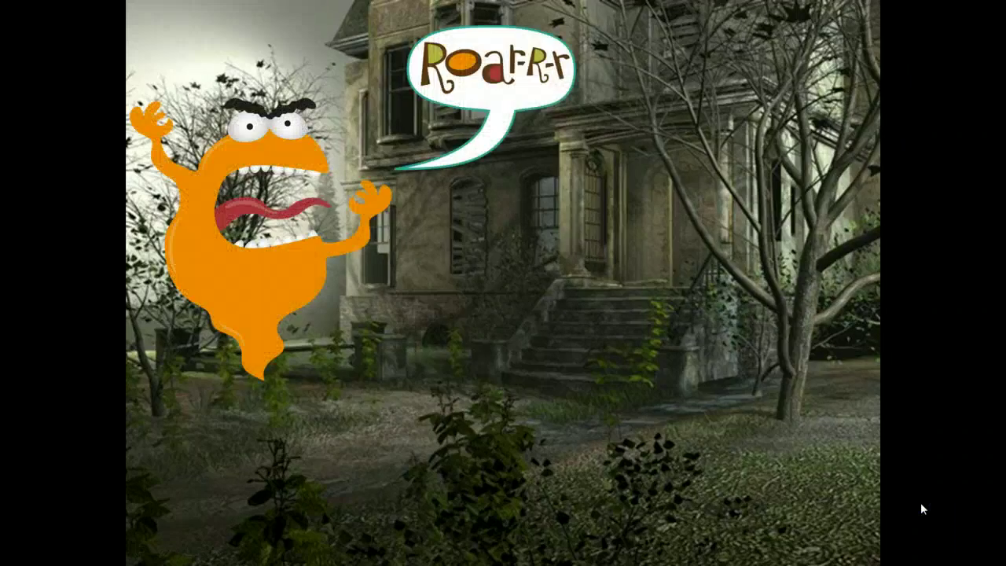
{"action": "left_click", "coordinate": [921, 504]}
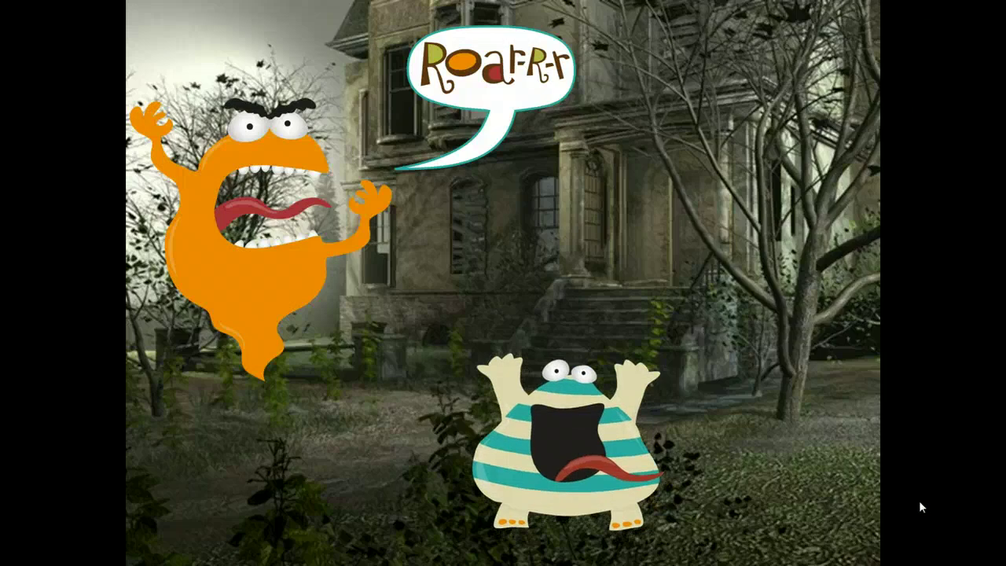
{"action": "left_click", "coordinate": [920, 501]}
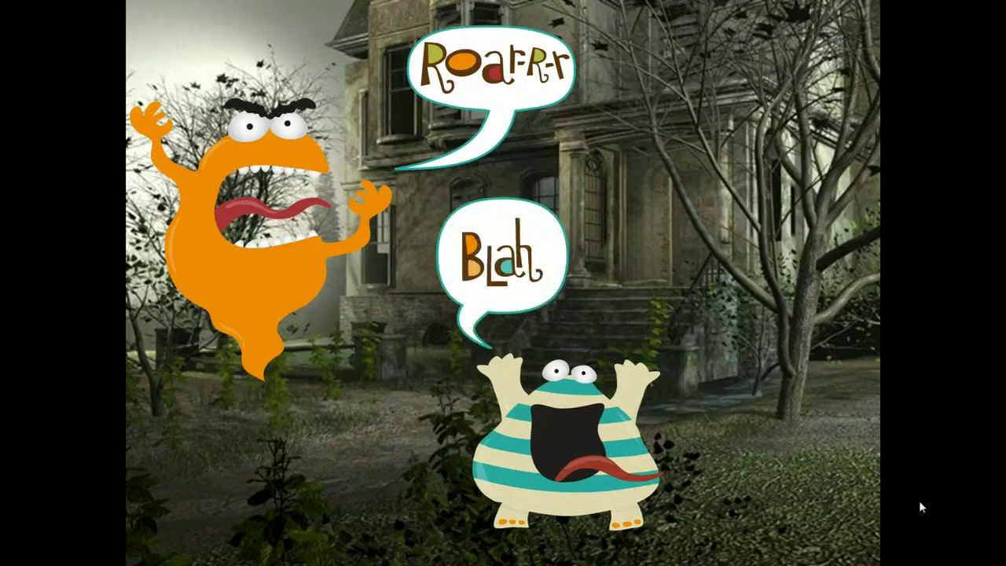
{"action": "left_click", "coordinate": [919, 501]}
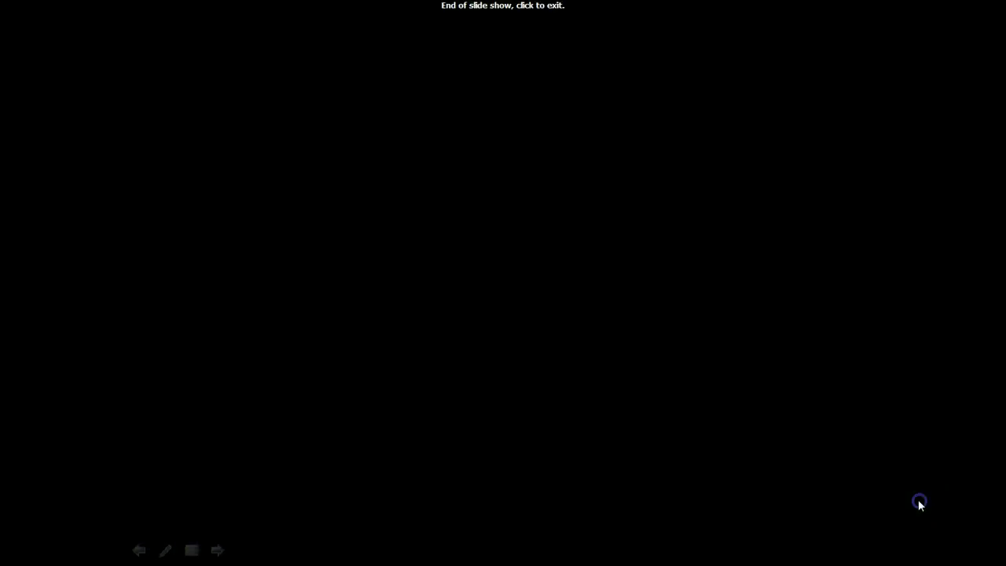
{"action": "left_click", "coordinate": [901, 453]}
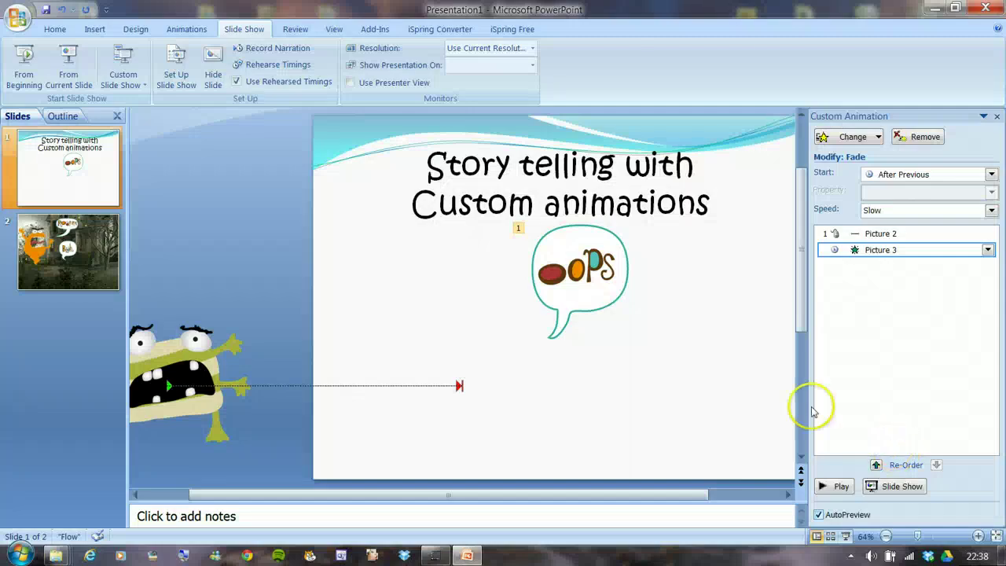
Step: In iSpring's Publish to Flash, set the output to a new Desktop\Custom animations\Monsters folder and publish
{"action": "left_click", "coordinate": [513, 30]}
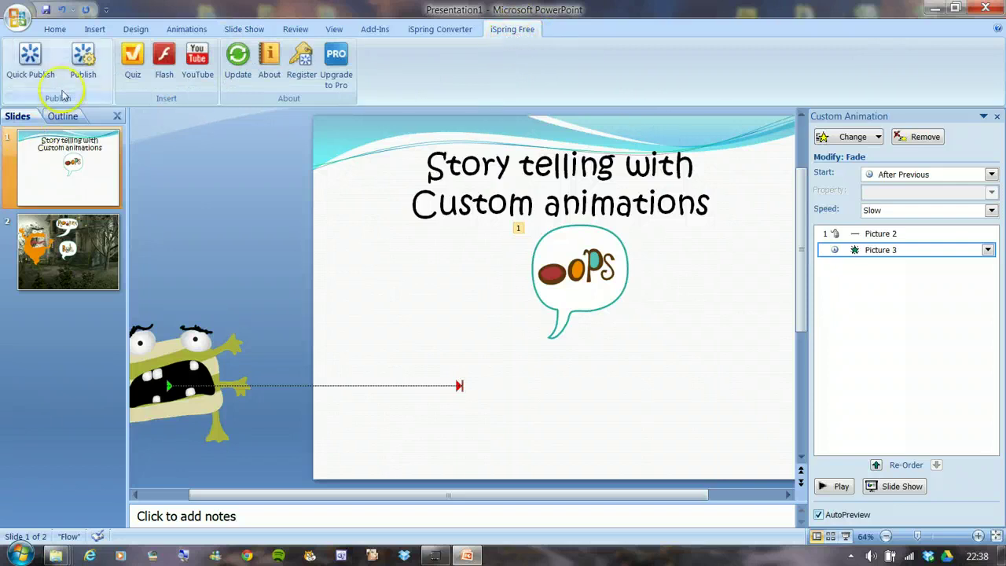
{"action": "left_click", "coordinate": [84, 60]}
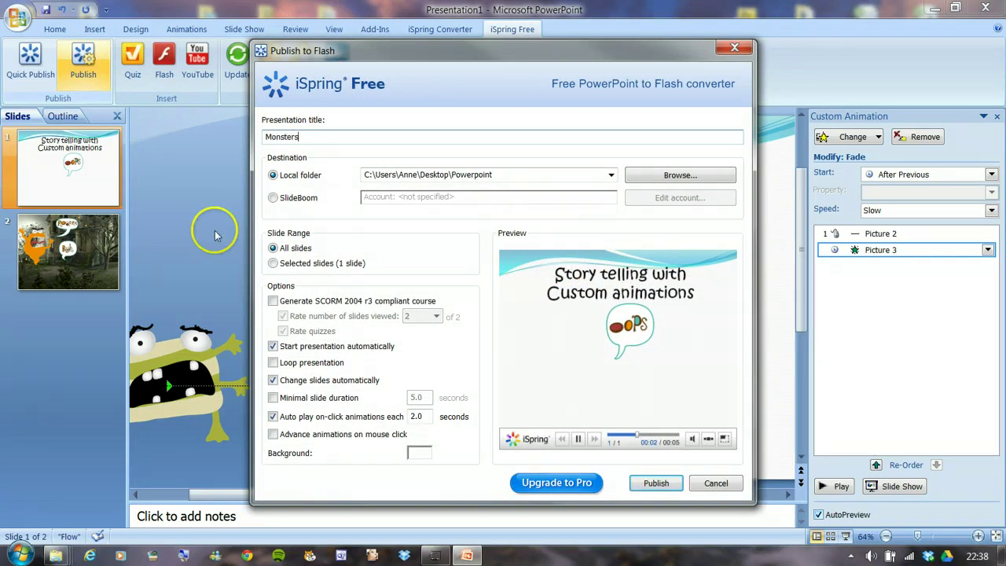
{"action": "left_click", "coordinate": [684, 174]}
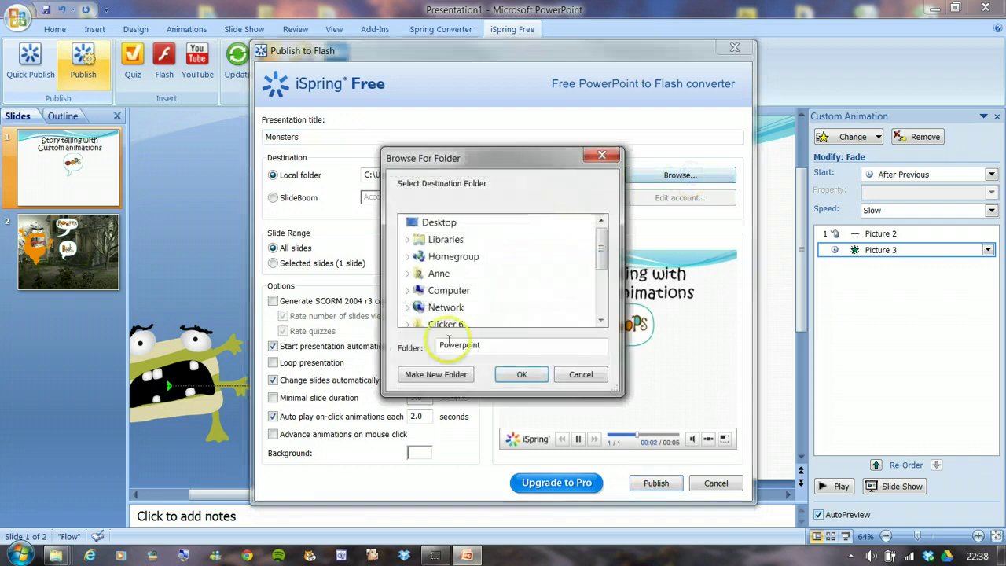
{"action": "left_click", "coordinate": [437, 222]}
{"action": "left_click_drag", "start_coordinate": [603, 247], "coordinate": [604, 295]}
{"action": "left_click", "coordinate": [466, 257]}
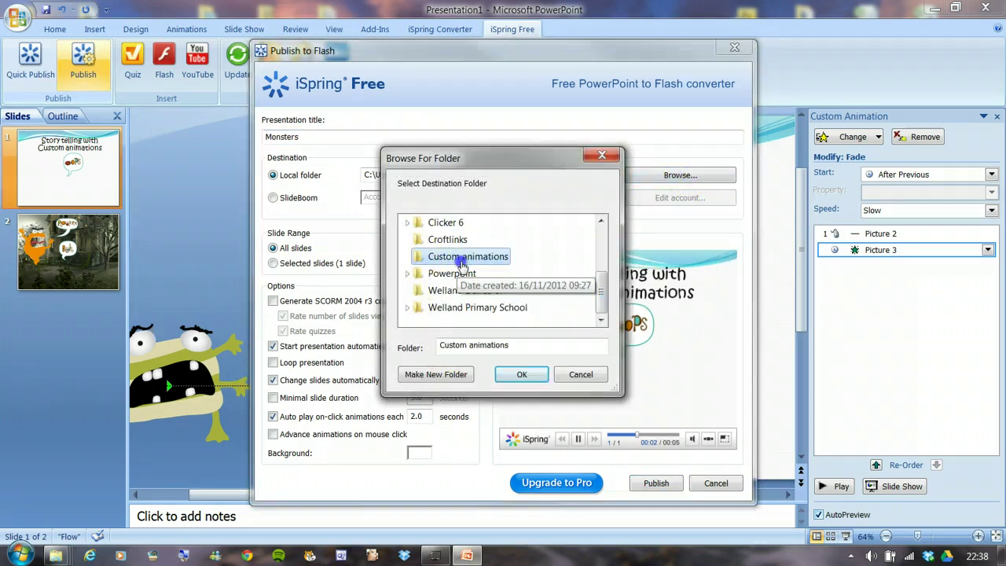
{"action": "left_click", "coordinate": [456, 376]}
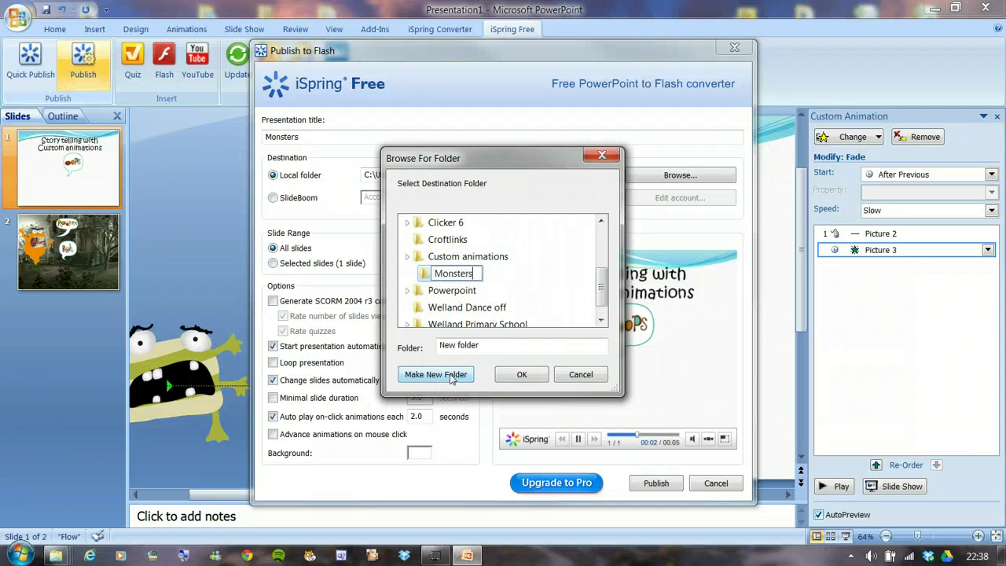
{"action": "left_click", "coordinate": [429, 274]}
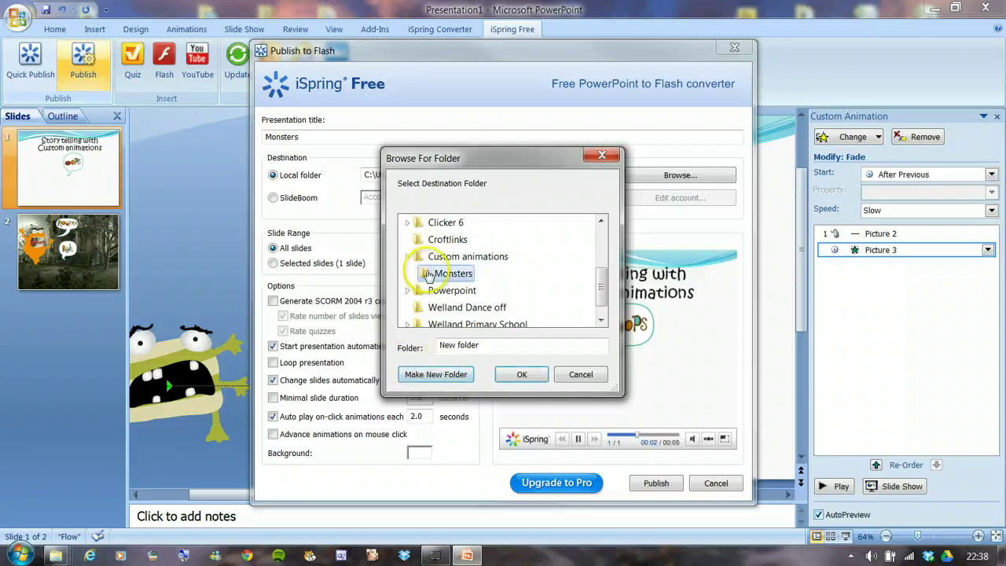
{"action": "left_click", "coordinate": [519, 377]}
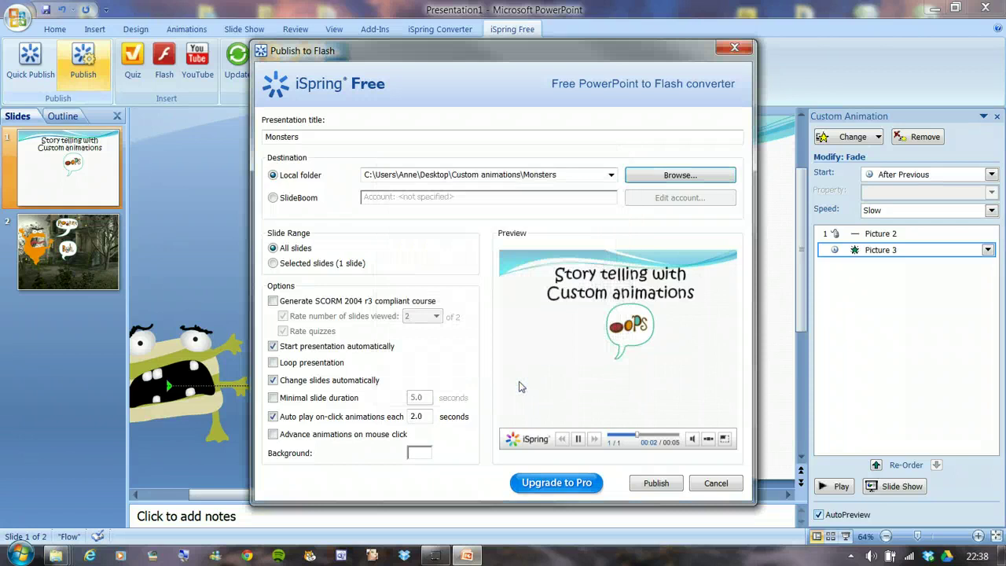
{"action": "left_click", "coordinate": [302, 249]}
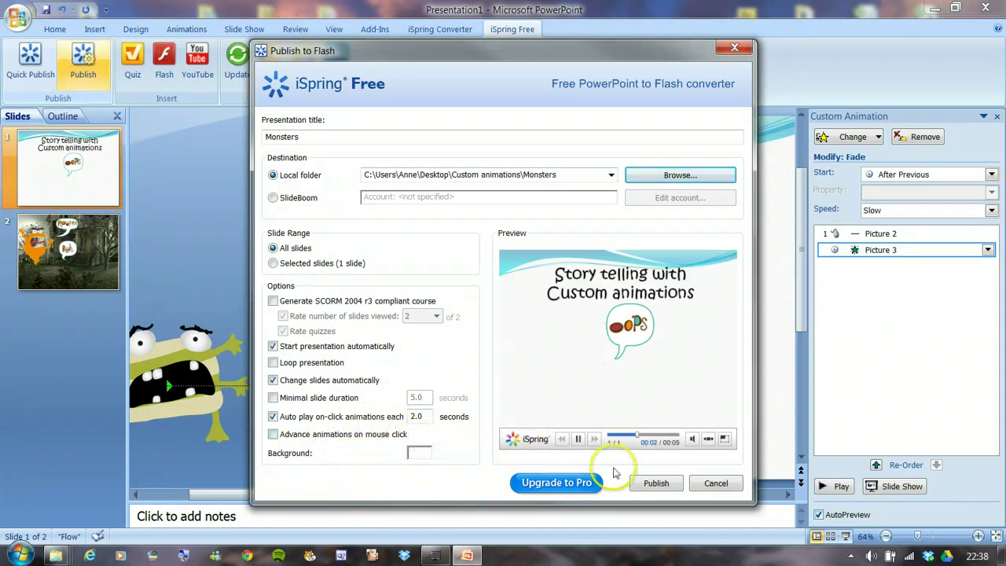
{"action": "left_click", "coordinate": [655, 486]}
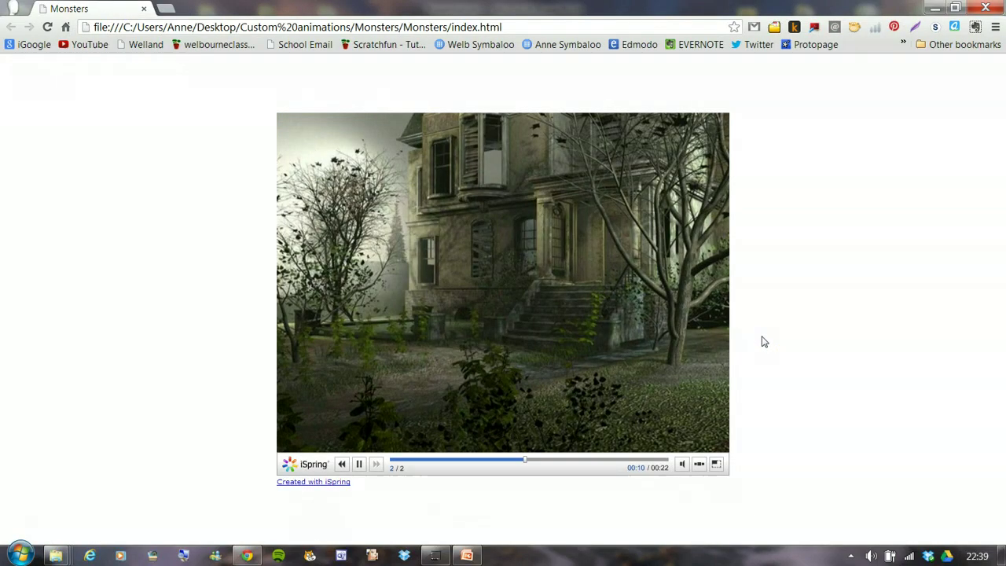
Step: Watch the Monsters index.html Flash playback in Chrome, then close the browser
{"action": "left_click", "coordinate": [726, 348]}
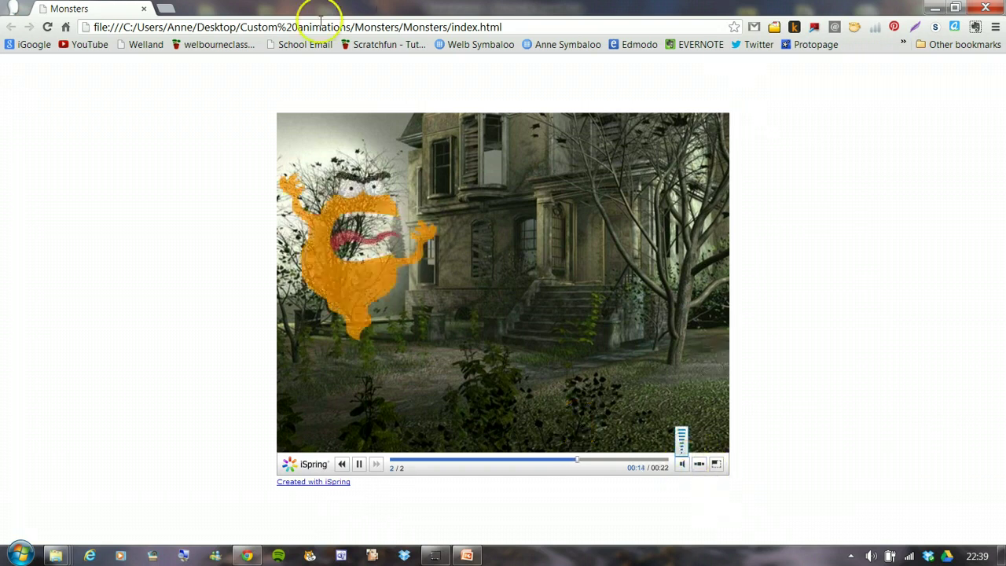
{"action": "left_click", "coordinate": [144, 9]}
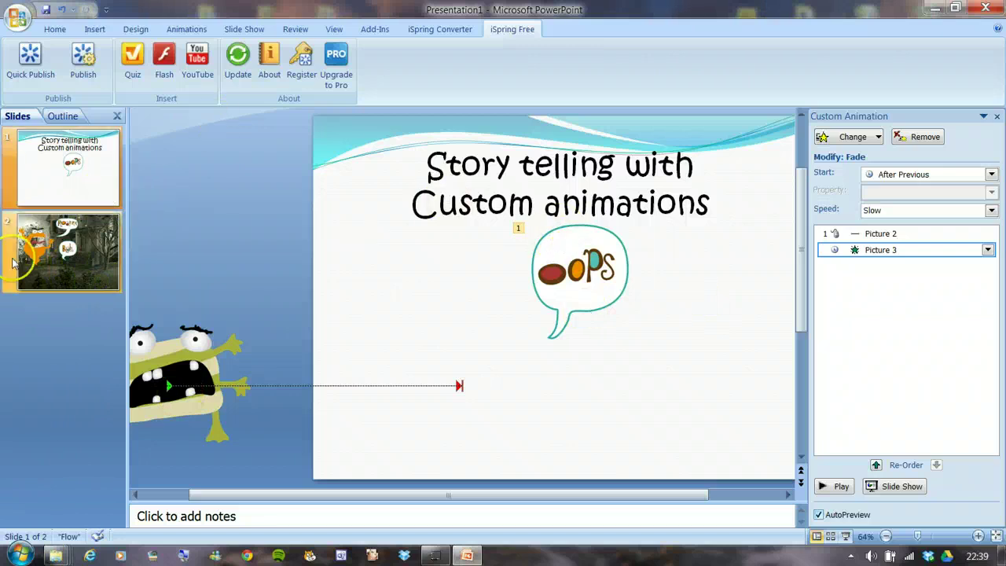
Step: Insert a new Blank slide after slide 1 and hide its background wave graphic
{"action": "left_click", "coordinate": [54, 29]}
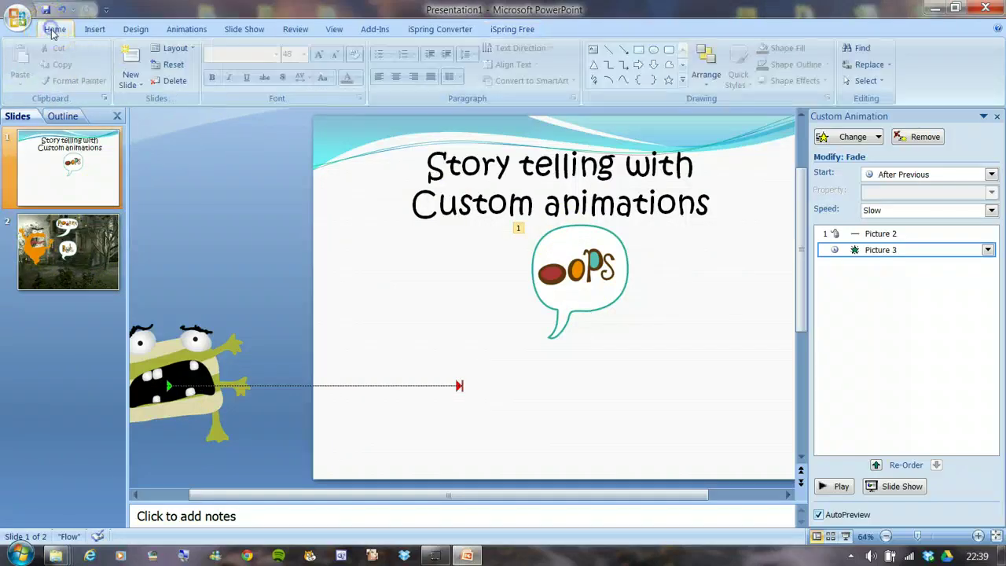
{"action": "left_click", "coordinate": [133, 75]}
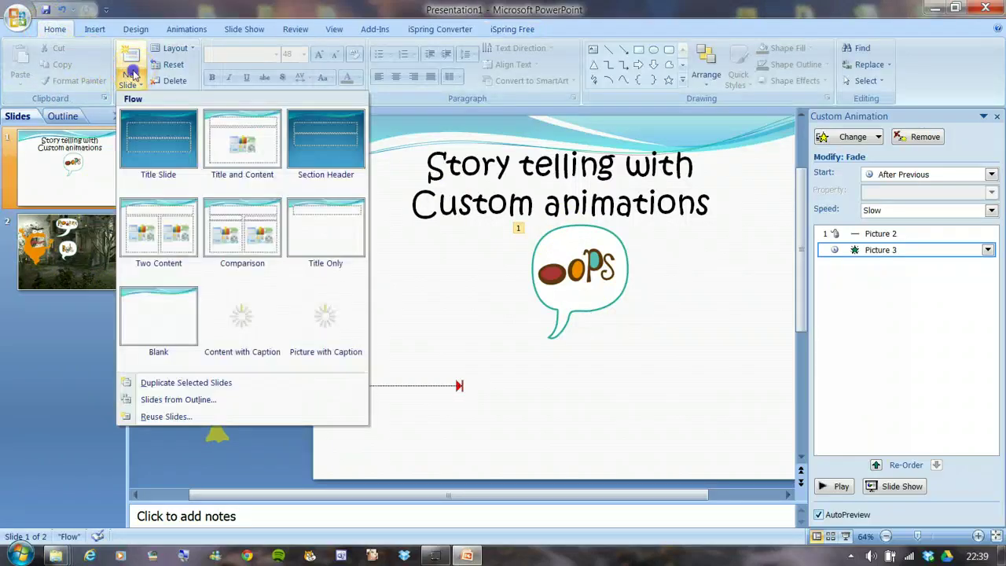
{"action": "left_click", "coordinate": [179, 322]}
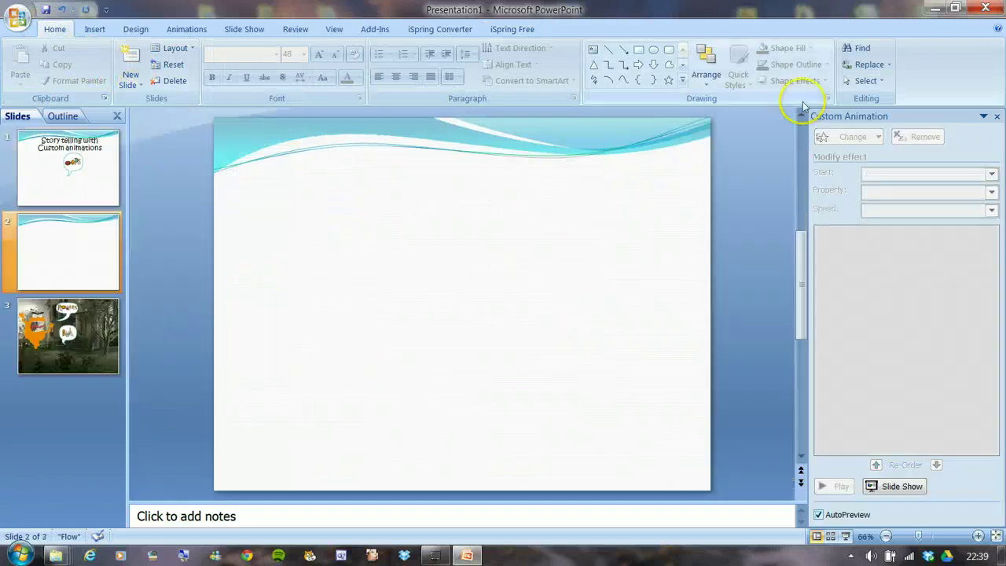
{"action": "left_click", "coordinate": [134, 29]}
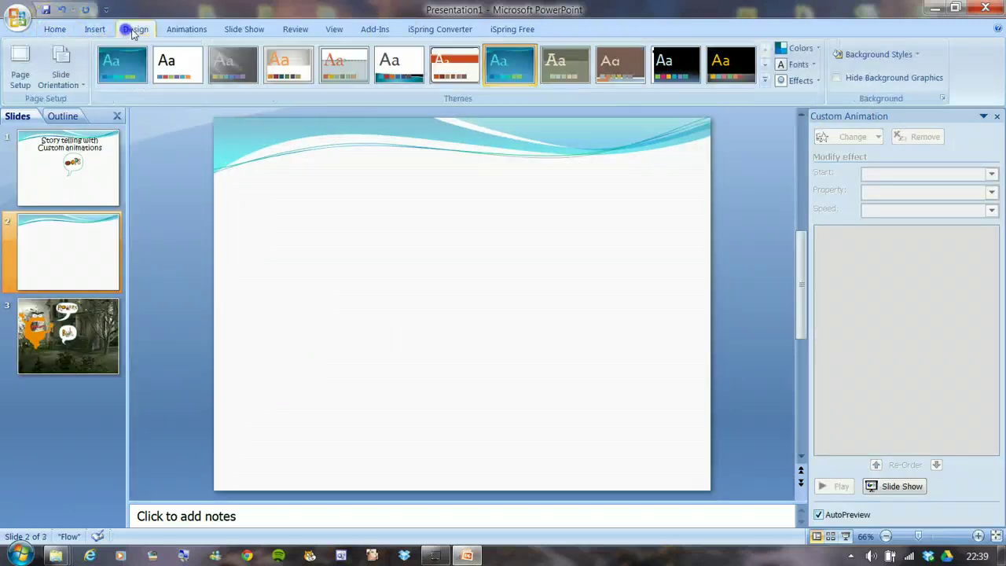
{"action": "left_click", "coordinate": [893, 77]}
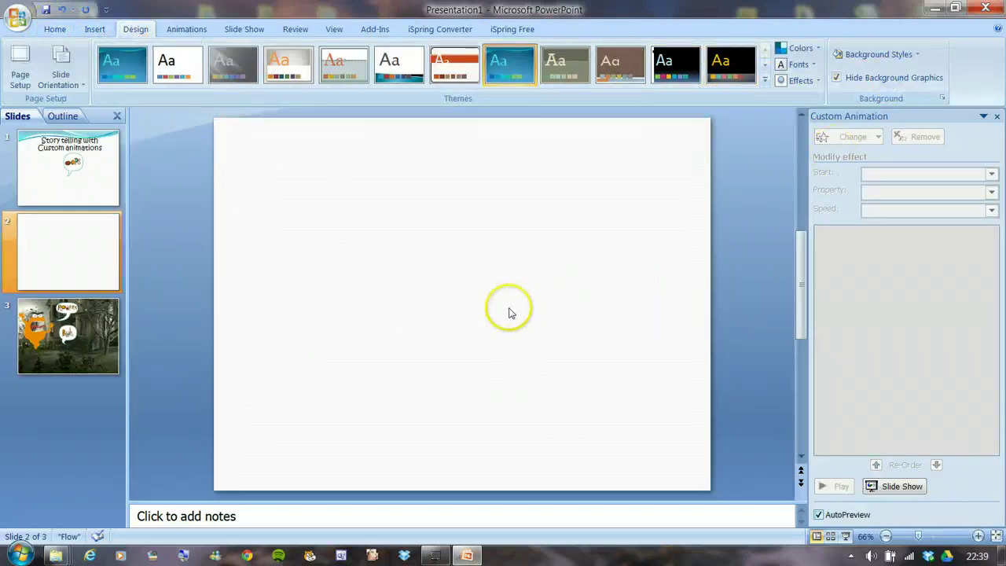
Step: Fill the new slide's background with the alien planet picture
{"action": "left_click", "coordinate": [865, 57]}
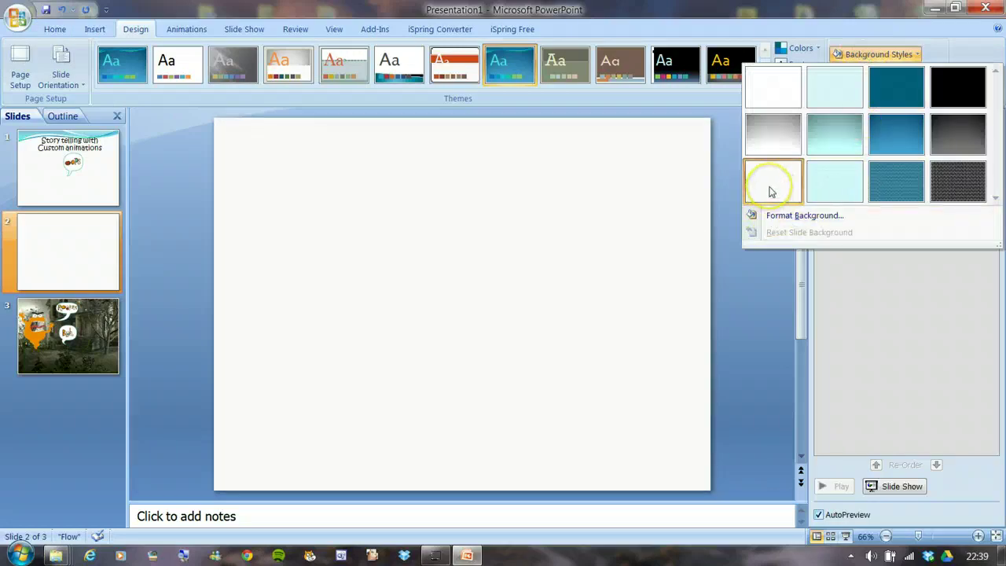
{"action": "left_click", "coordinate": [802, 217]}
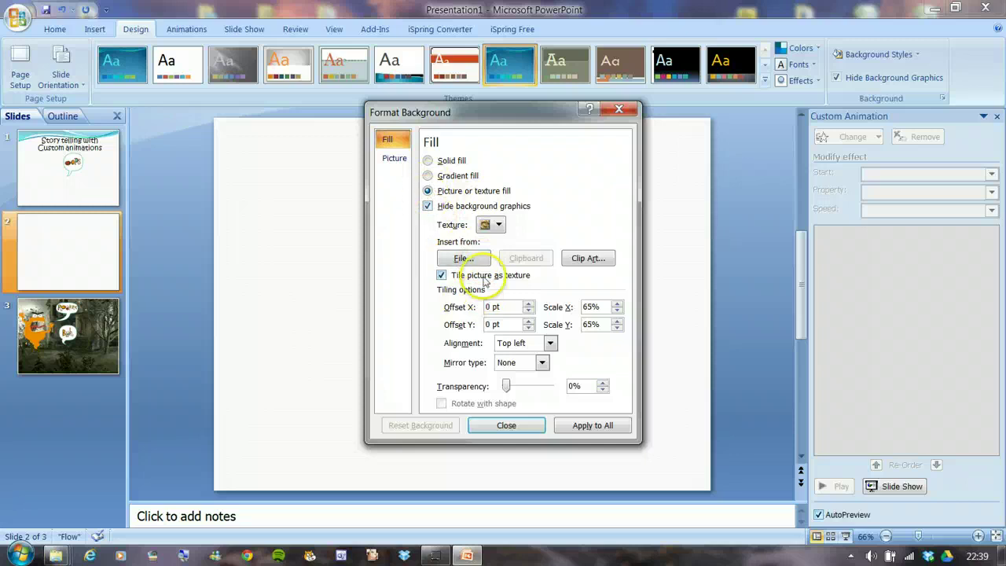
{"action": "left_click", "coordinate": [477, 260]}
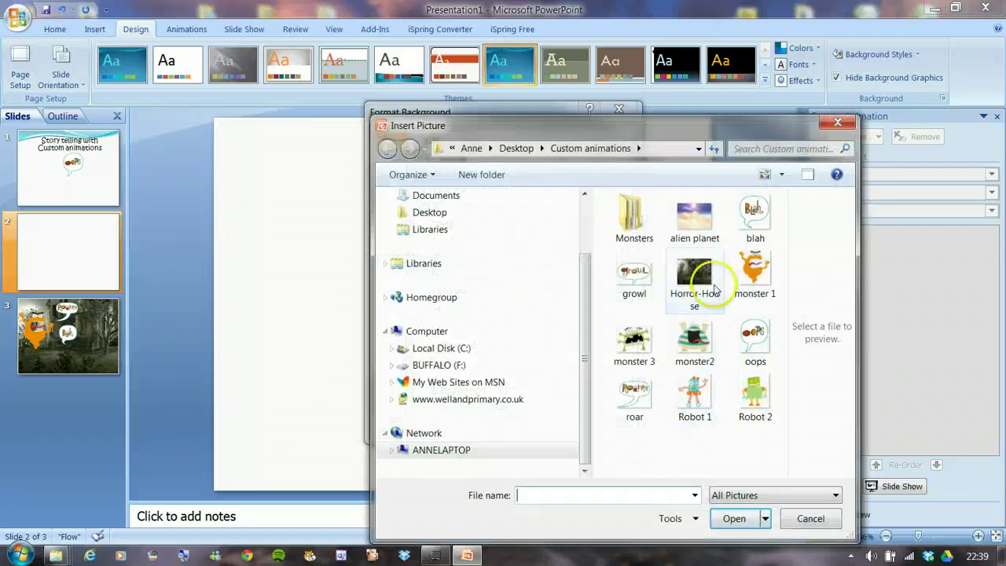
{"action": "left_click", "coordinate": [691, 221]}
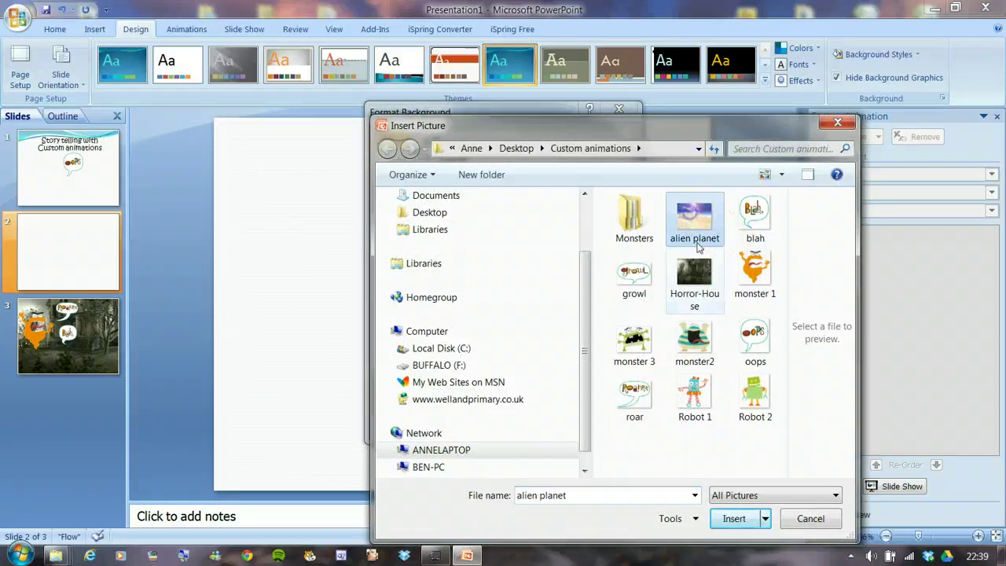
{"action": "left_click", "coordinate": [733, 521]}
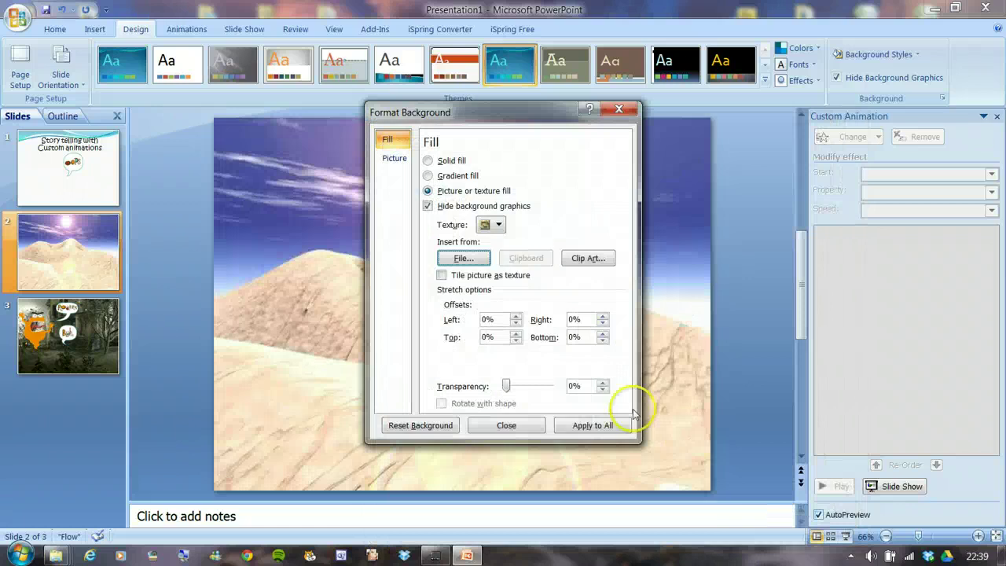
{"action": "left_click", "coordinate": [510, 428]}
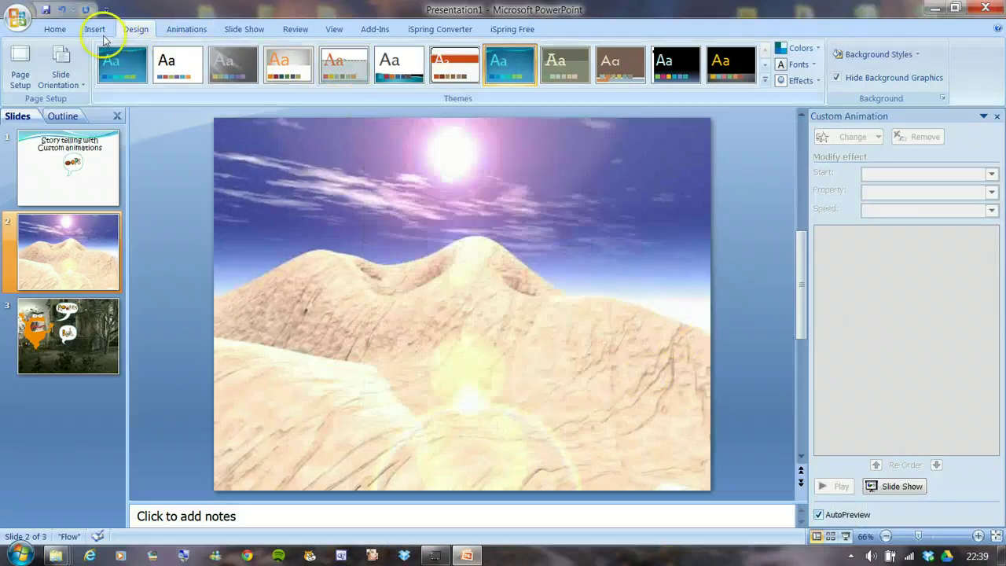
Step: Insert the Robot 1 picture, shrink it to about 8.53 × 8.35 cm, and move it left
{"action": "left_click", "coordinate": [96, 30]}
{"action": "left_click", "coordinate": [56, 63]}
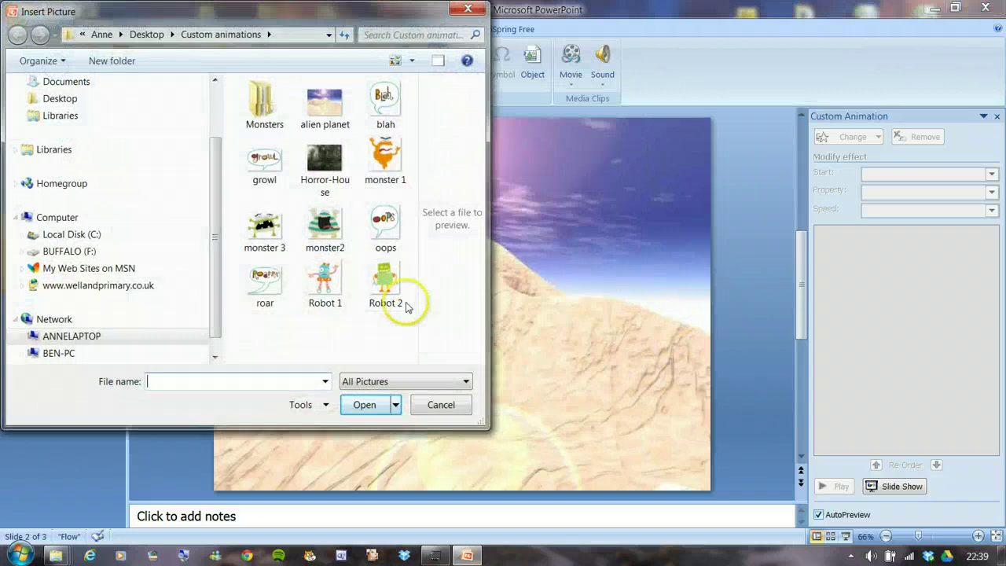
{"action": "left_click", "coordinate": [319, 282]}
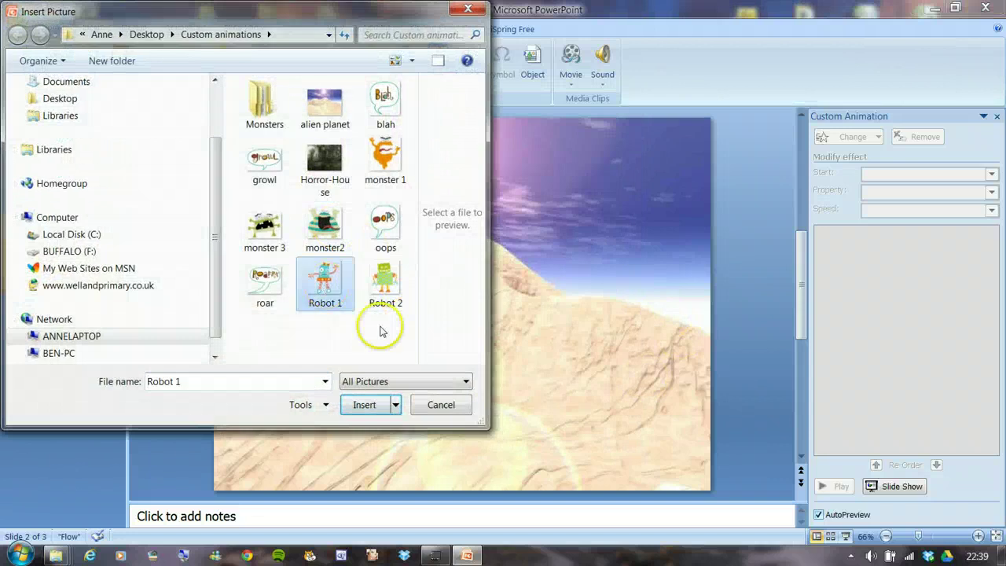
{"action": "left_click", "coordinate": [364, 406]}
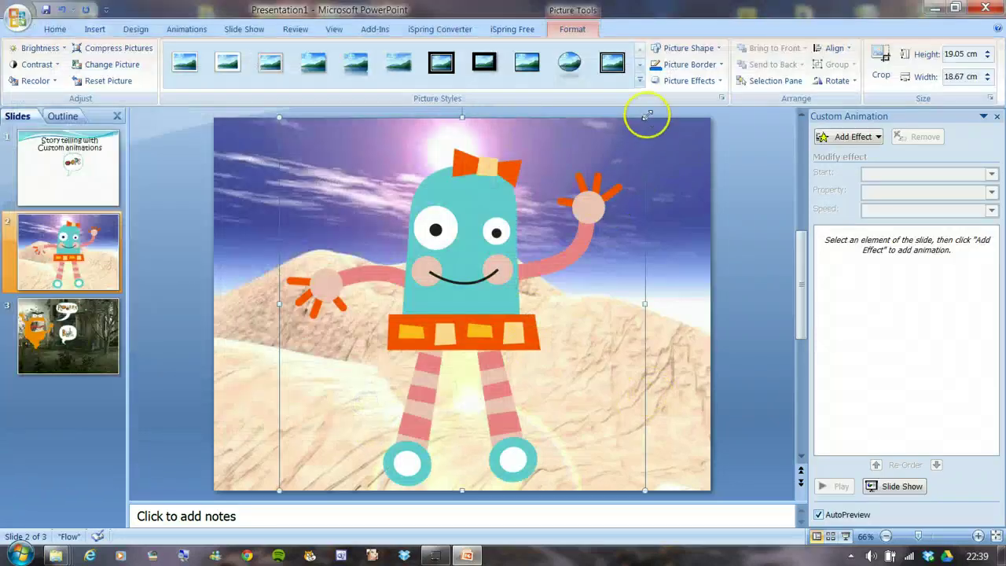
{"action": "left_click_drag", "start_coordinate": [644, 118], "coordinate": [444, 324]}
{"action": "left_click_drag", "start_coordinate": [368, 388], "coordinate": [343, 300]}
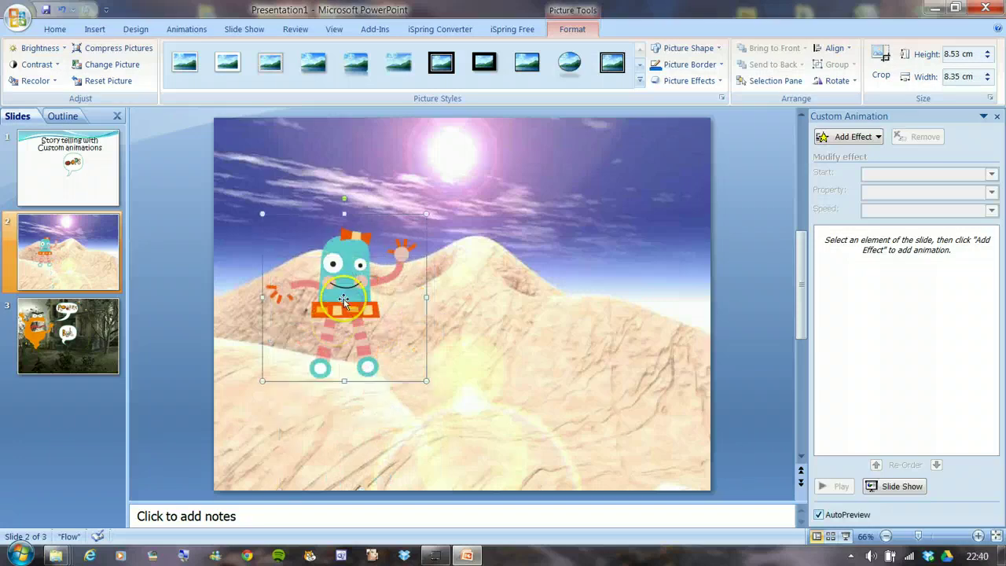
Step: Draw an empty text box across the bottom of the slide
{"action": "left_click", "coordinate": [94, 29]}
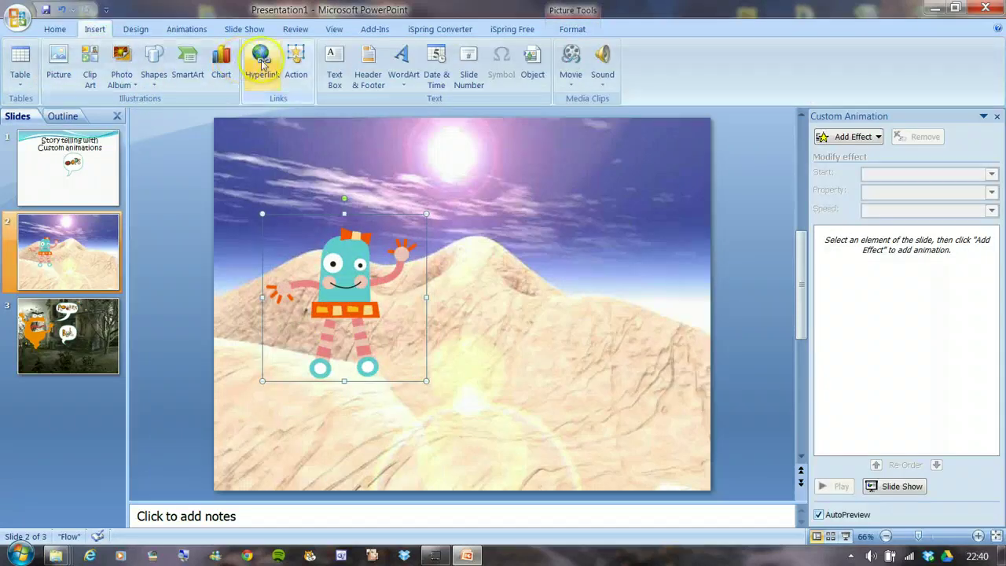
{"action": "left_click", "coordinate": [334, 67]}
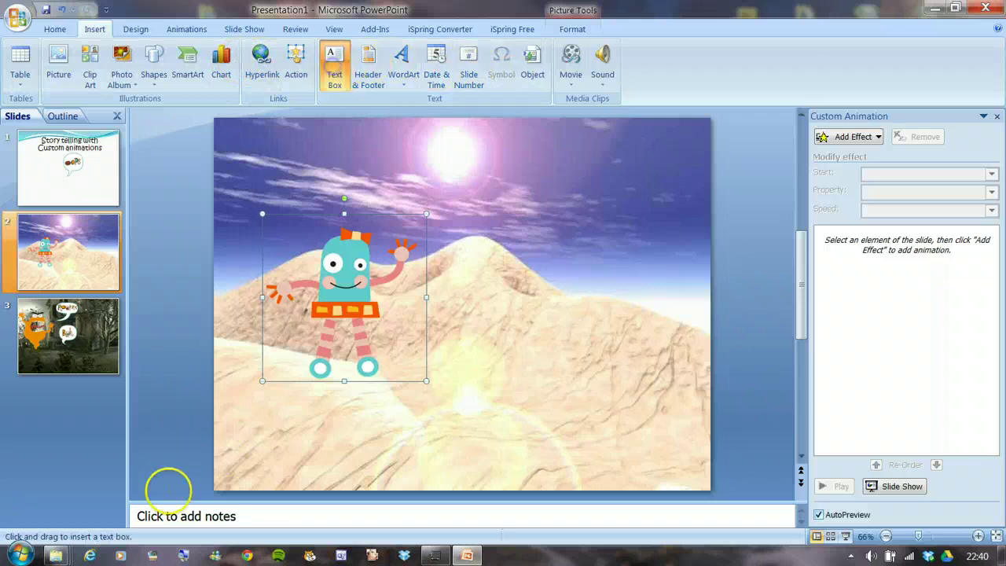
{"action": "mouse_move", "coordinate": [212, 438]}
{"action": "left_mouse_down"}
{"action": "mouse_move", "coordinate": [607, 464]}
{"action": "mouse_move", "coordinate": [714, 492]}
{"action": "left_mouse_up"}
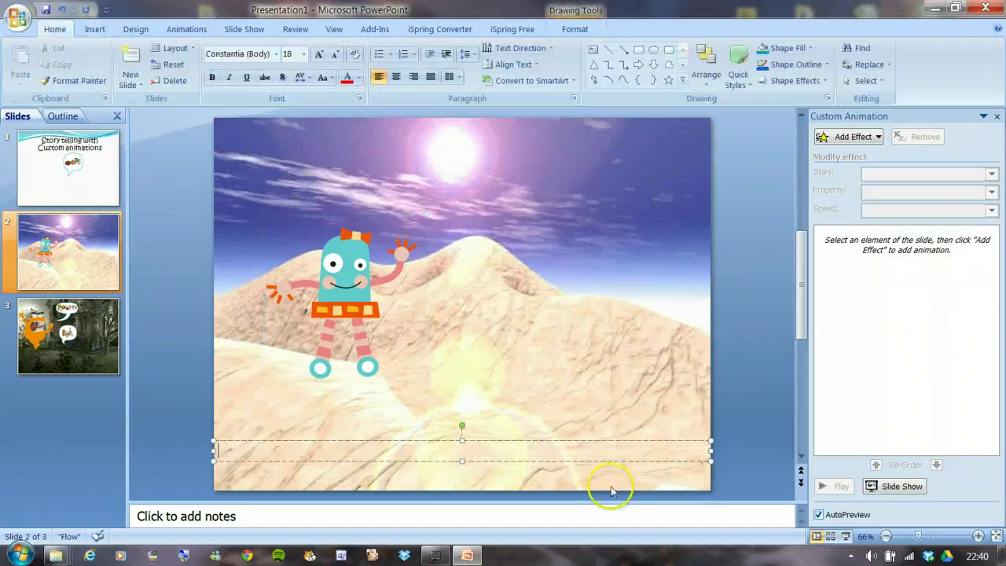
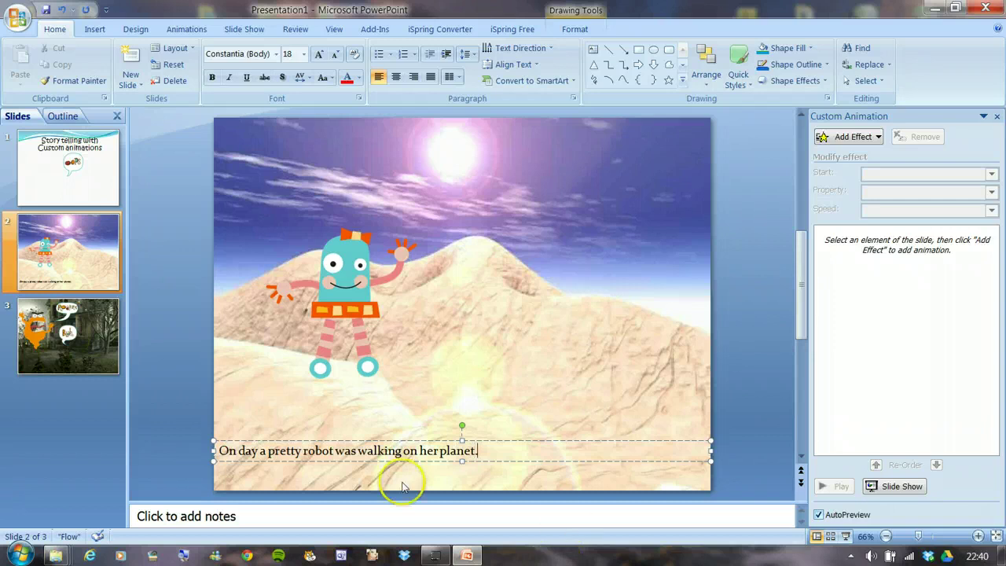
Step: Fill the slide 2 caption box with light blue
{"action": "left_click", "coordinate": [533, 460]}
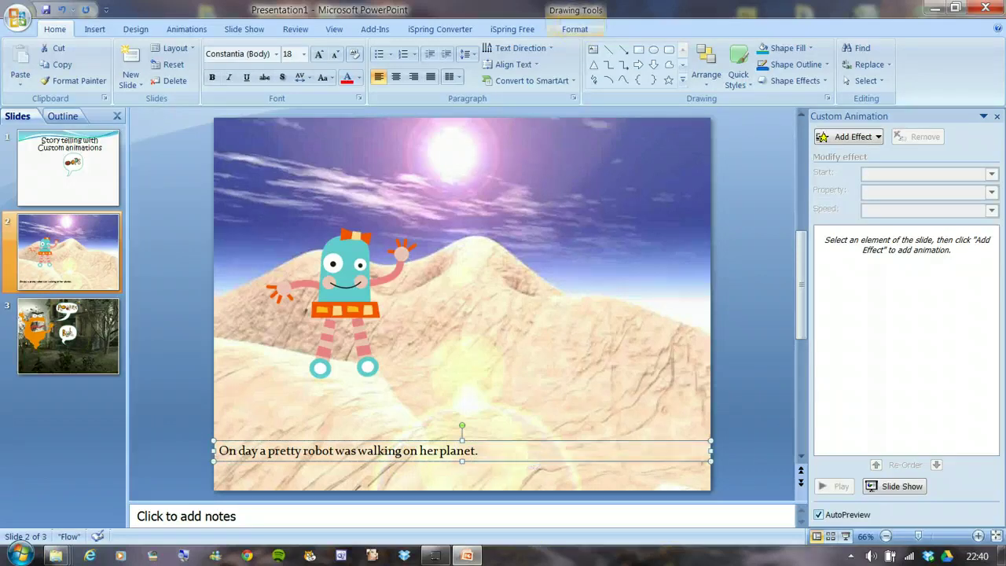
{"action": "left_click", "coordinate": [812, 50]}
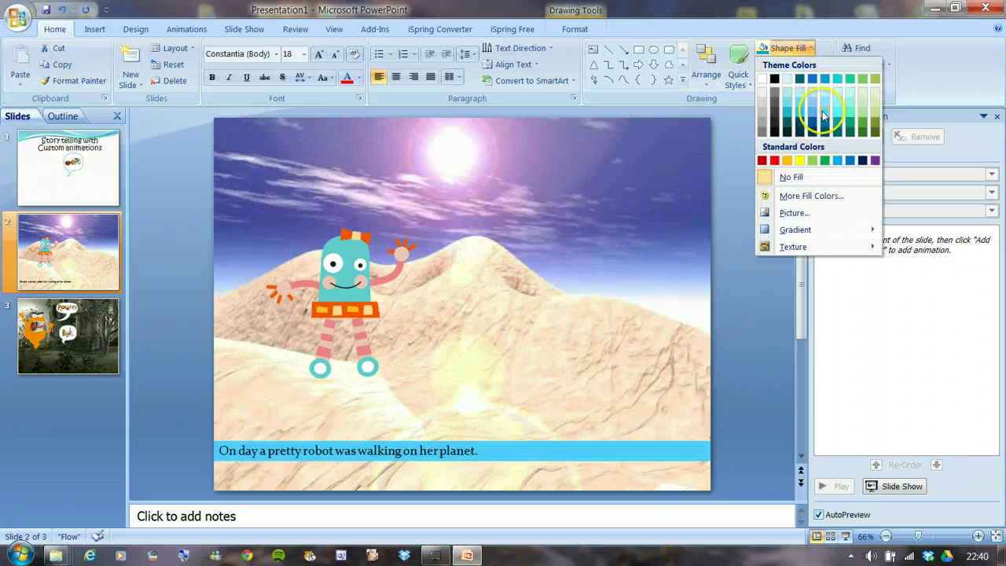
{"action": "left_click", "coordinate": [823, 115]}
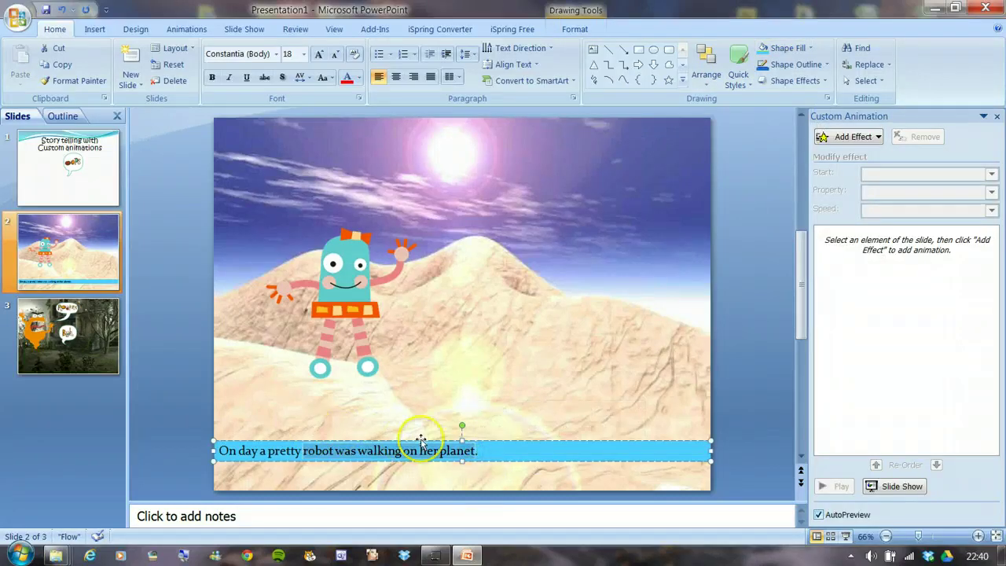
Step: Make the caption text 32-point Kristen ITC and centre it
{"action": "double_click", "coordinate": [482, 454]}
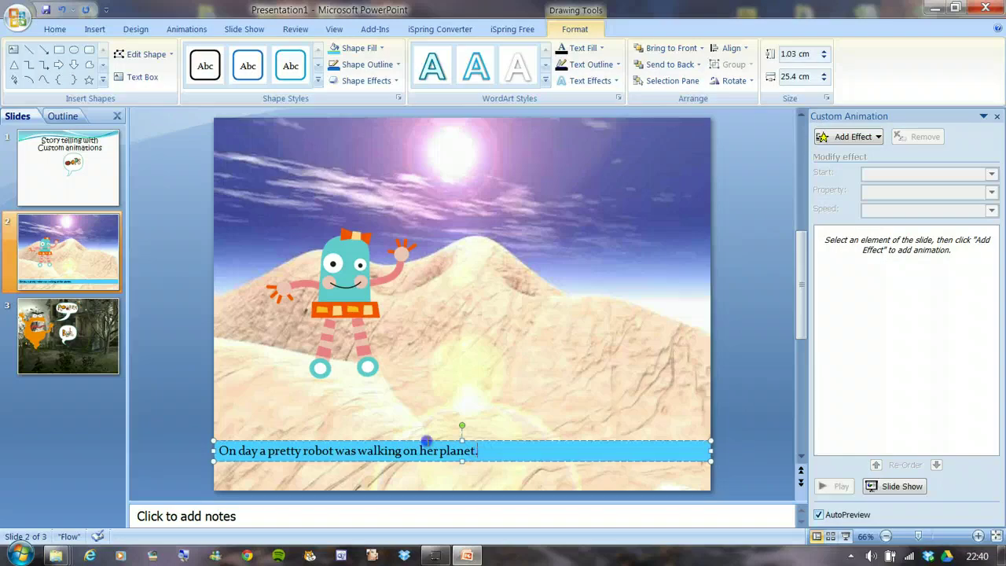
{"action": "left_click_drag", "start_coordinate": [426, 442], "coordinate": [214, 449]}
{"action": "left_click", "coordinate": [55, 31]}
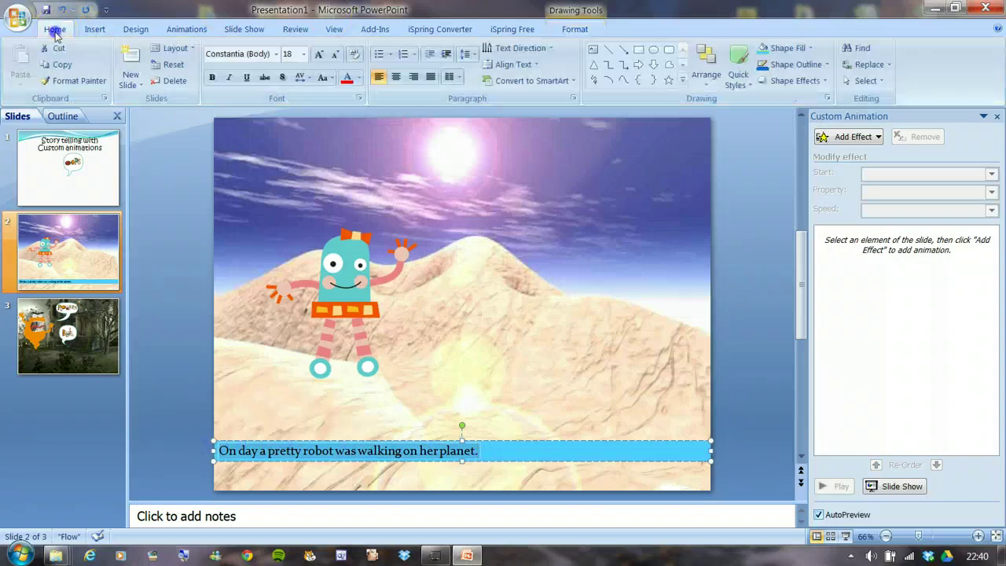
{"action": "left_click", "coordinate": [318, 54]}
{"action": "left_click", "coordinate": [318, 54]}
{"action": "left_click", "coordinate": [319, 54]}
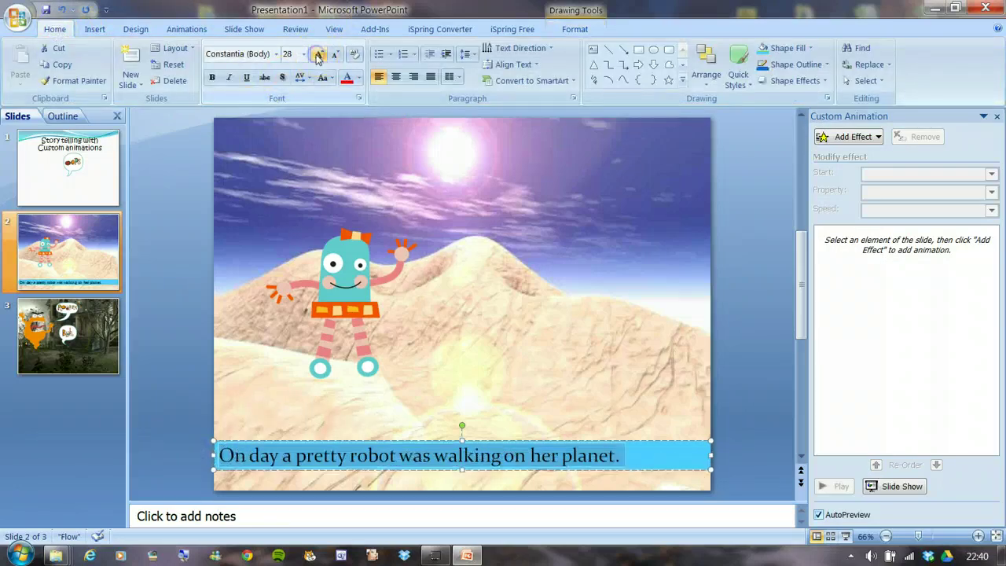
{"action": "left_click", "coordinate": [318, 53]}
{"action": "left_click", "coordinate": [276, 54]}
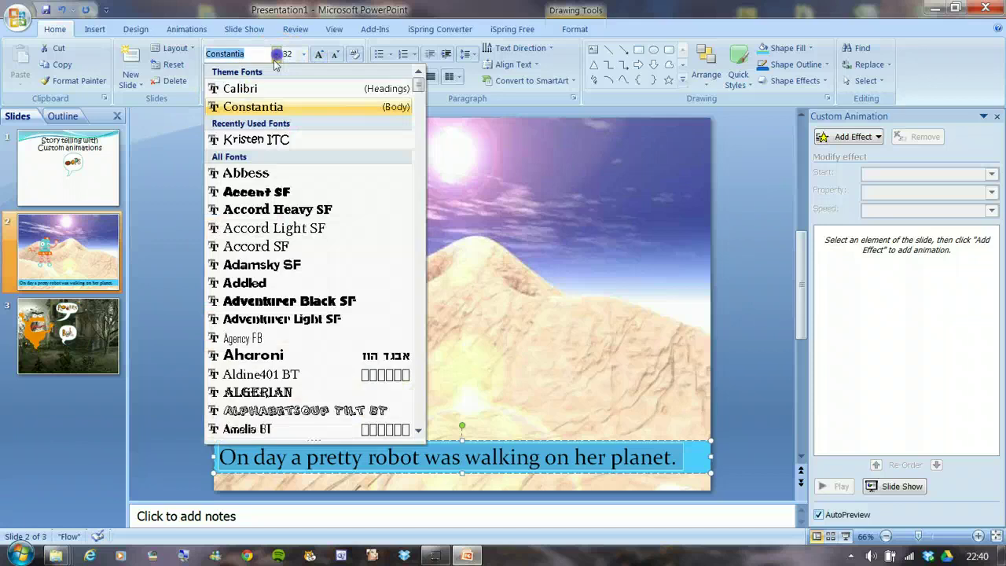
{"action": "left_click", "coordinate": [297, 143]}
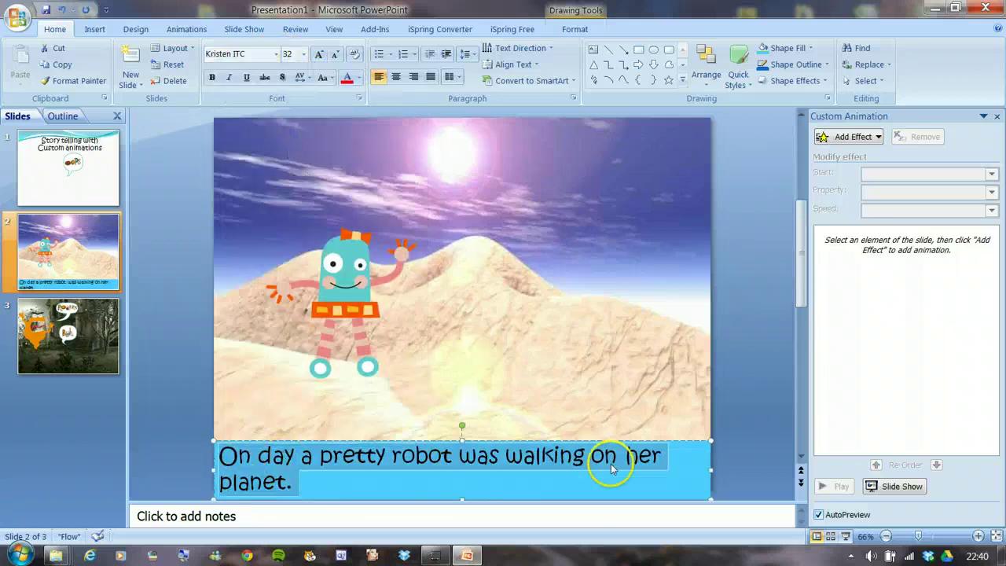
{"action": "left_click", "coordinate": [396, 78]}
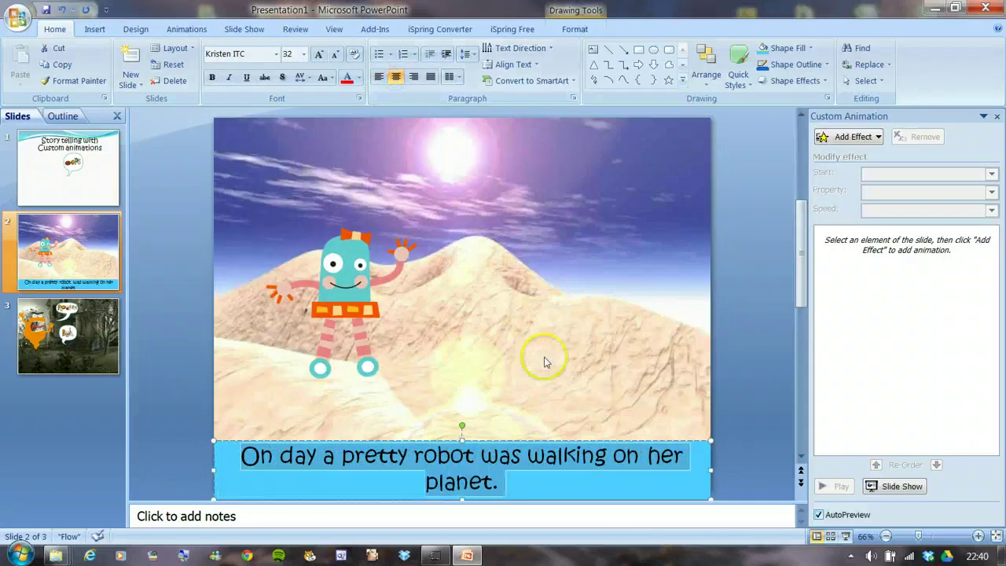
{"action": "left_click", "coordinate": [760, 421]}
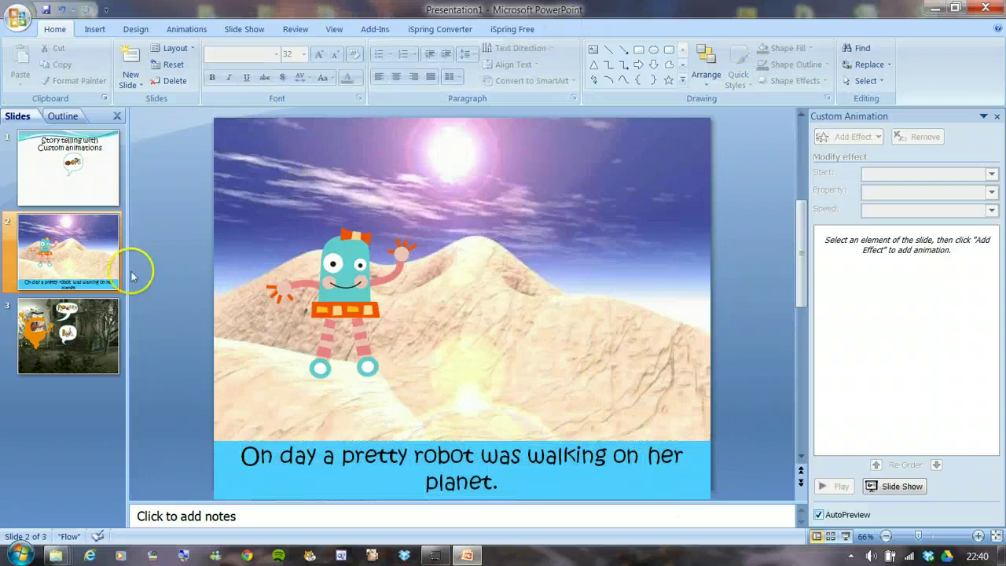
Step: Start a new sound recording from the Insert tab and name it Robot
{"action": "left_click", "coordinate": [95, 30]}
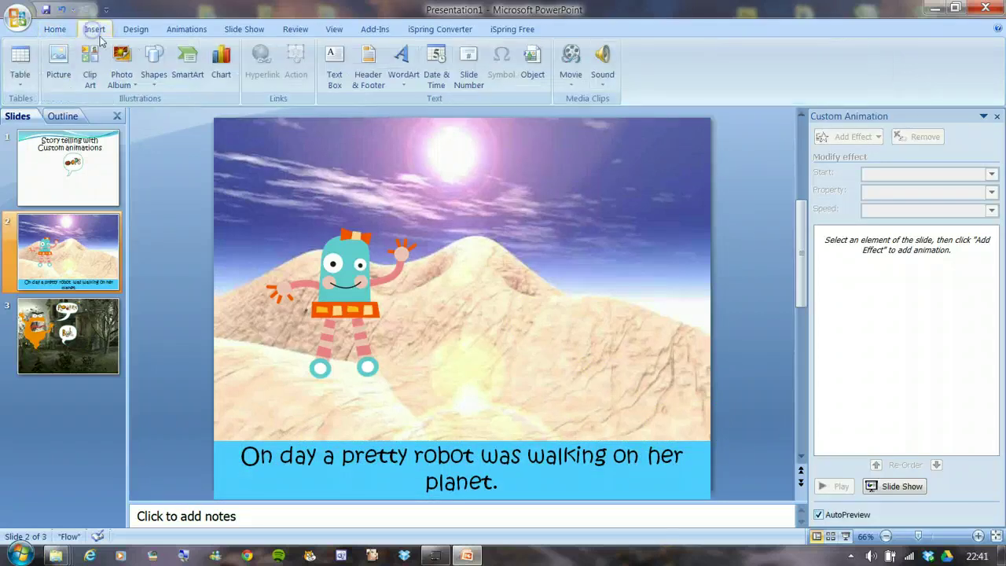
{"action": "left_click", "coordinate": [604, 87]}
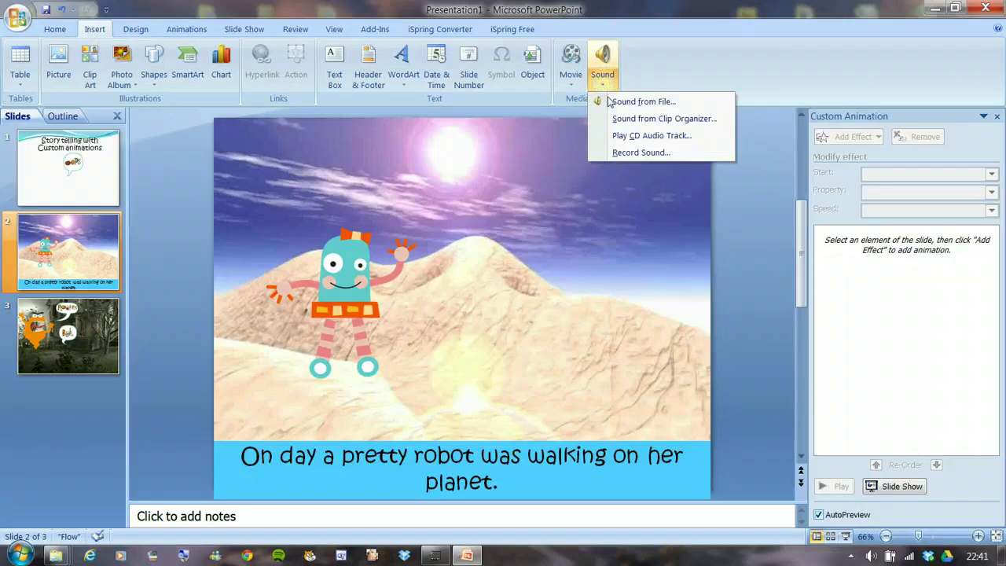
{"action": "left_click", "coordinate": [624, 154]}
{"action": "left_click", "coordinate": [625, 154]}
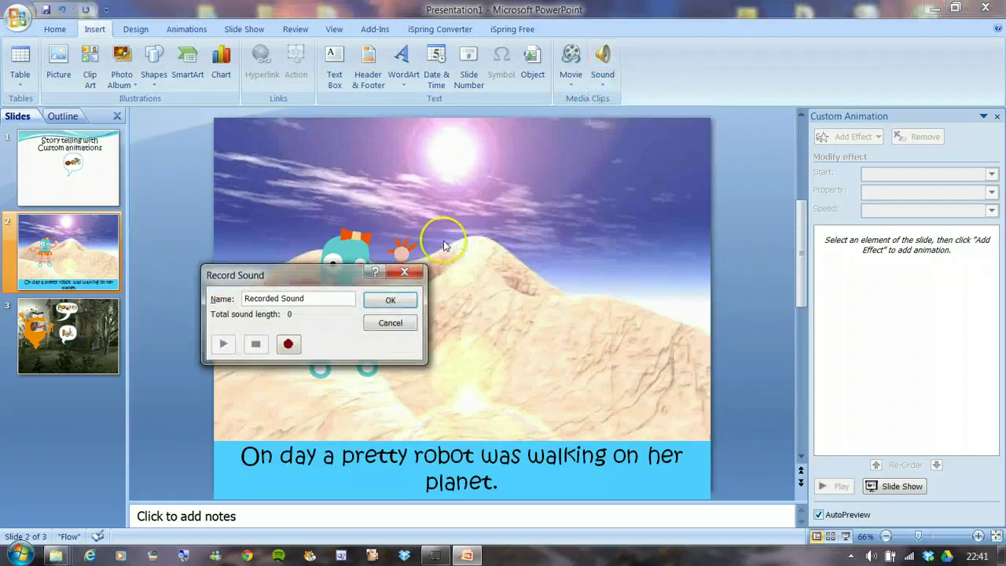
{"action": "left_click", "coordinate": [311, 295]}
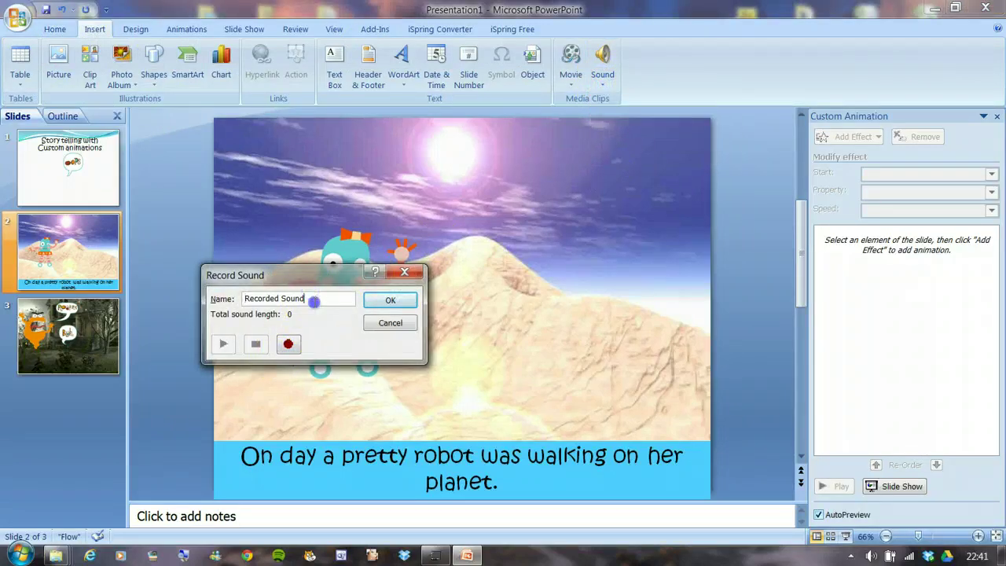
{"action": "type", "text": "Robot"}
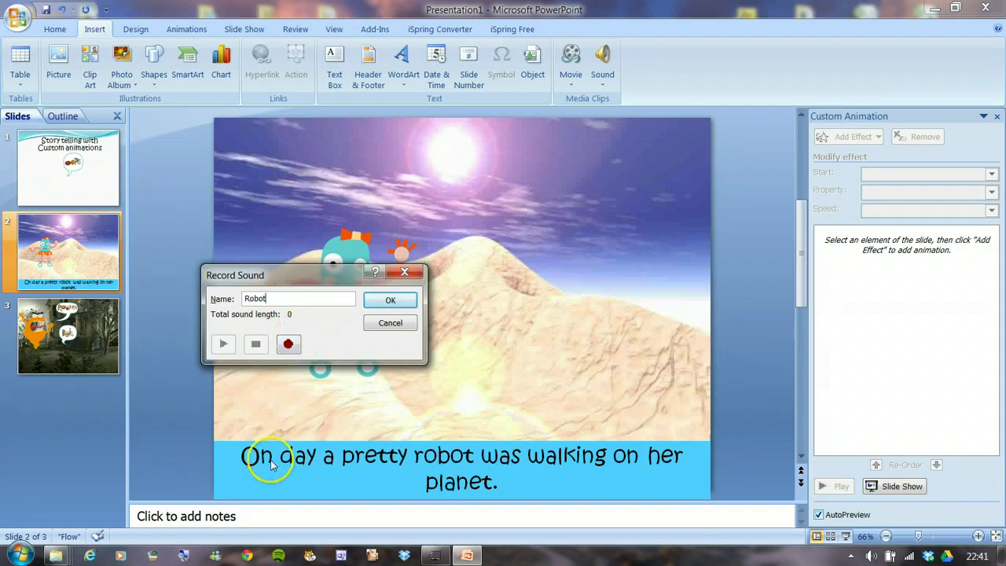
Step: Record the 5.4-second Robot sound, play it back, and insert it on the slide
{"action": "left_click", "coordinate": [288, 345]}
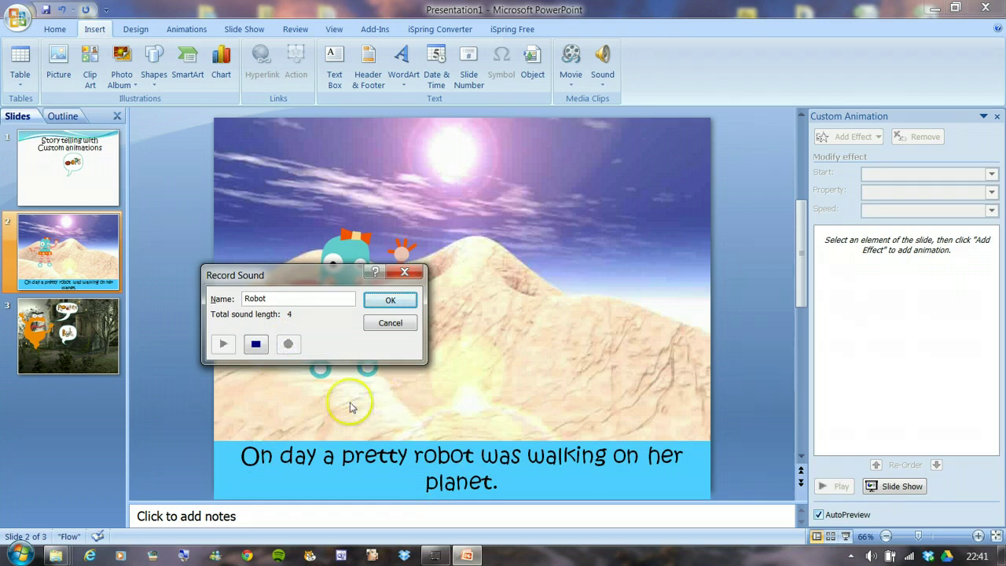
{"action": "left_click", "coordinate": [257, 346]}
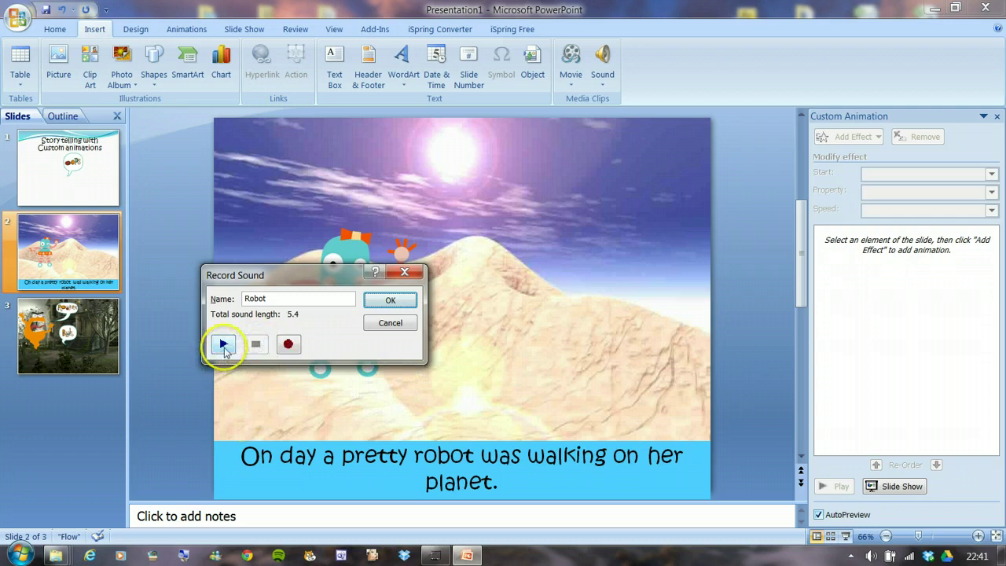
{"action": "left_click", "coordinate": [225, 346]}
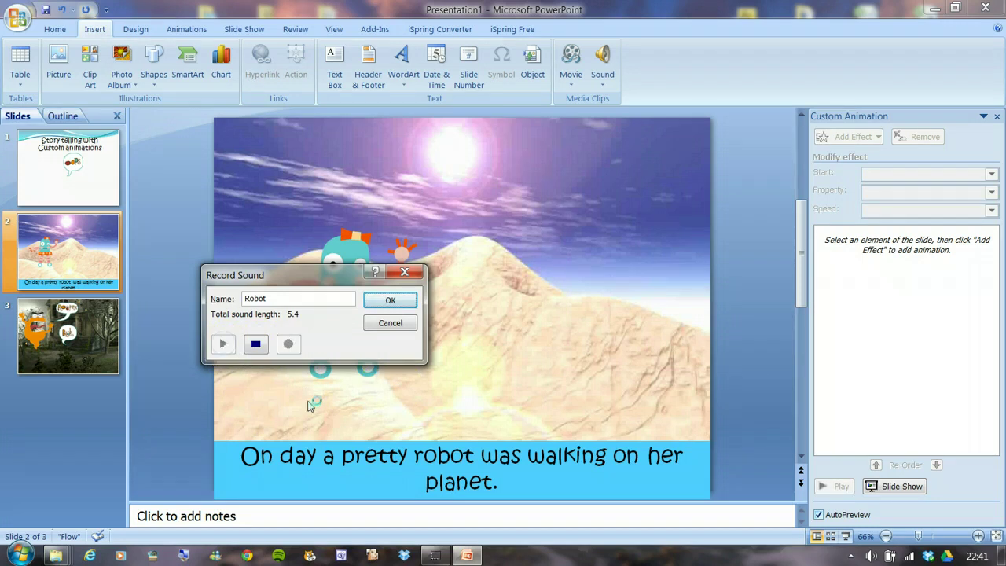
{"action": "left_click", "coordinate": [231, 379]}
{"action": "left_click", "coordinate": [257, 346]}
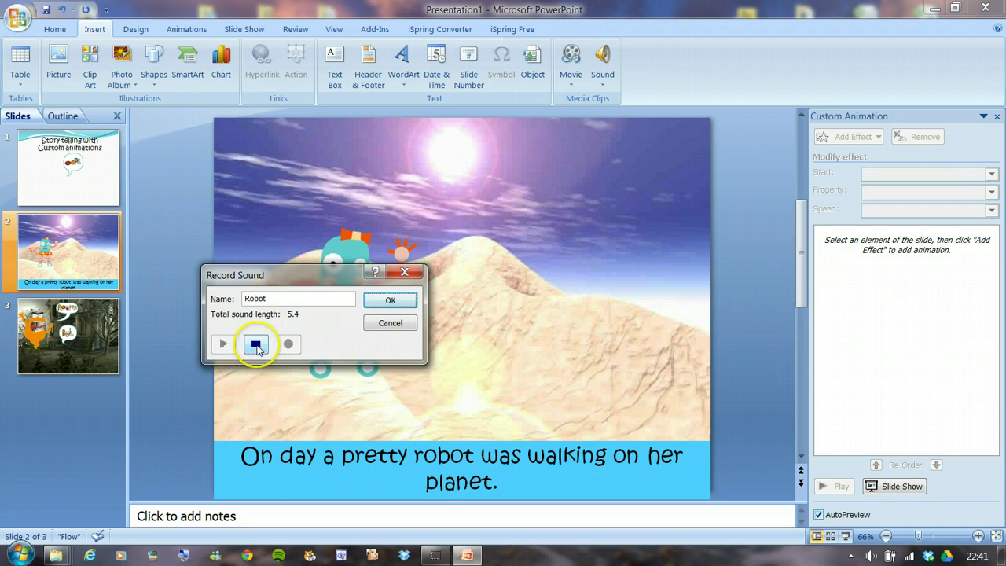
{"action": "left_click", "coordinate": [391, 301]}
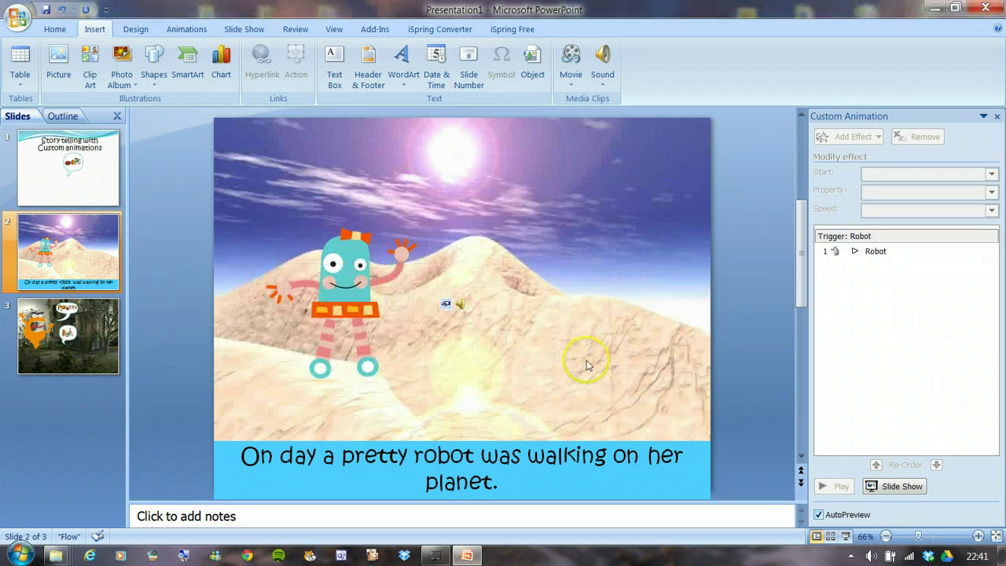
Step: Move the sound icon lower and give the robot picture a Fly In entrance effect
{"action": "left_click_drag", "start_coordinate": [459, 307], "coordinate": [488, 376]}
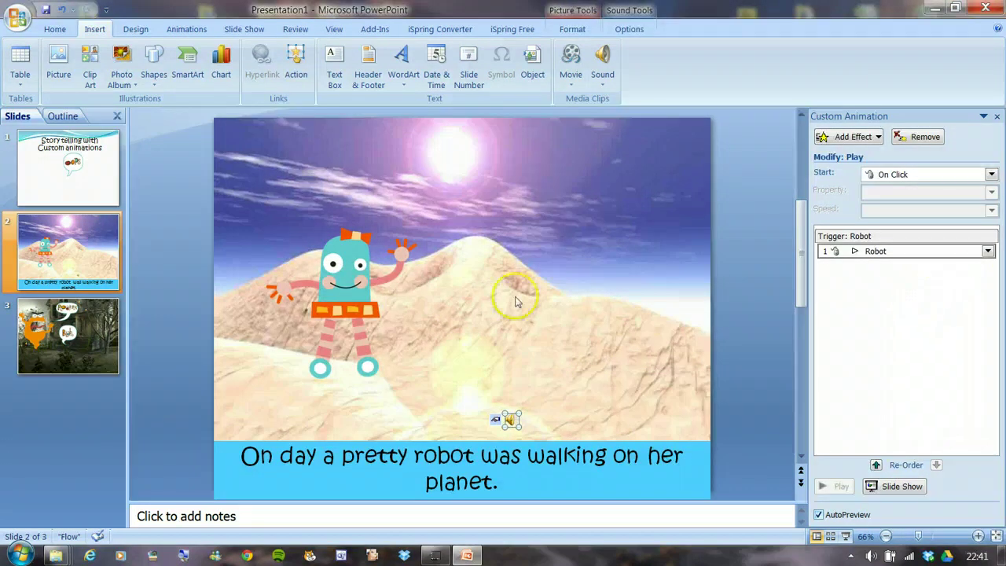
{"action": "left_click", "coordinate": [355, 289]}
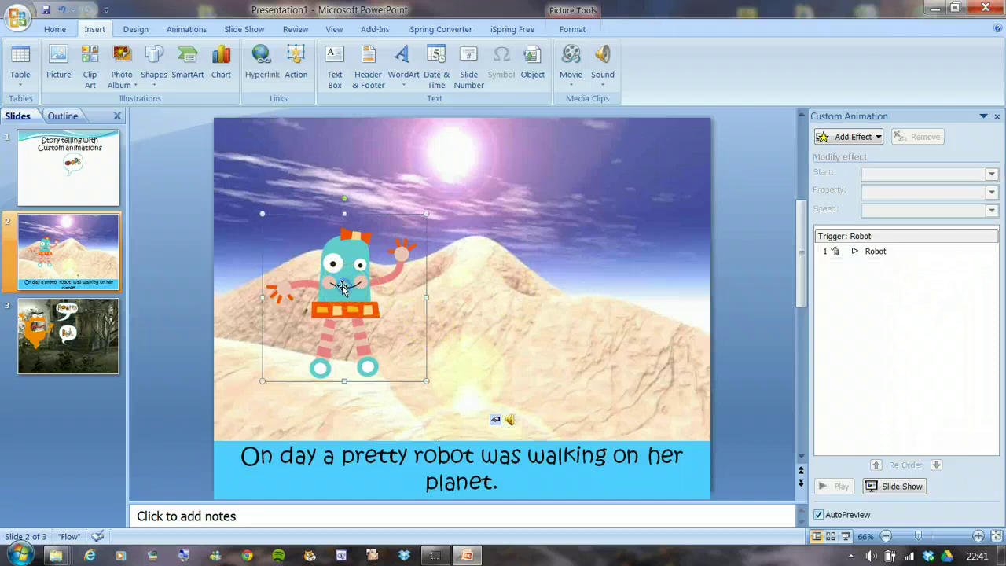
{"action": "left_click", "coordinate": [866, 138]}
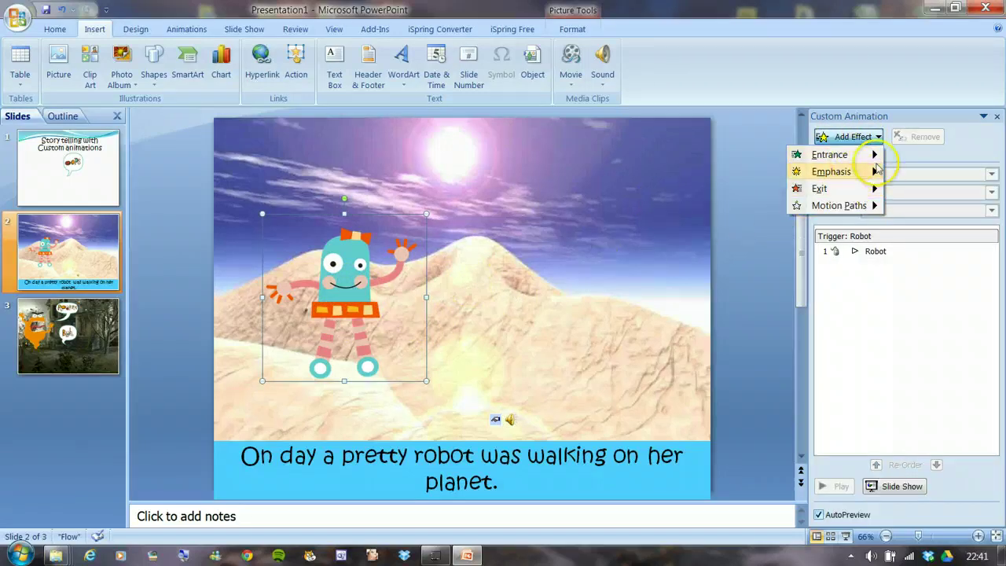
{"action": "left_click", "coordinate": [875, 156]}
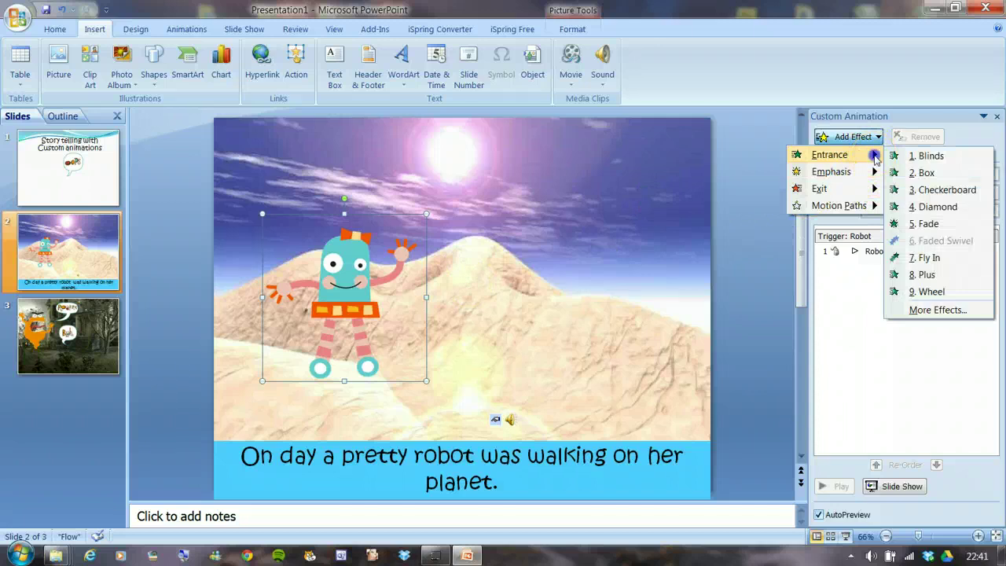
{"action": "left_click", "coordinate": [940, 310]}
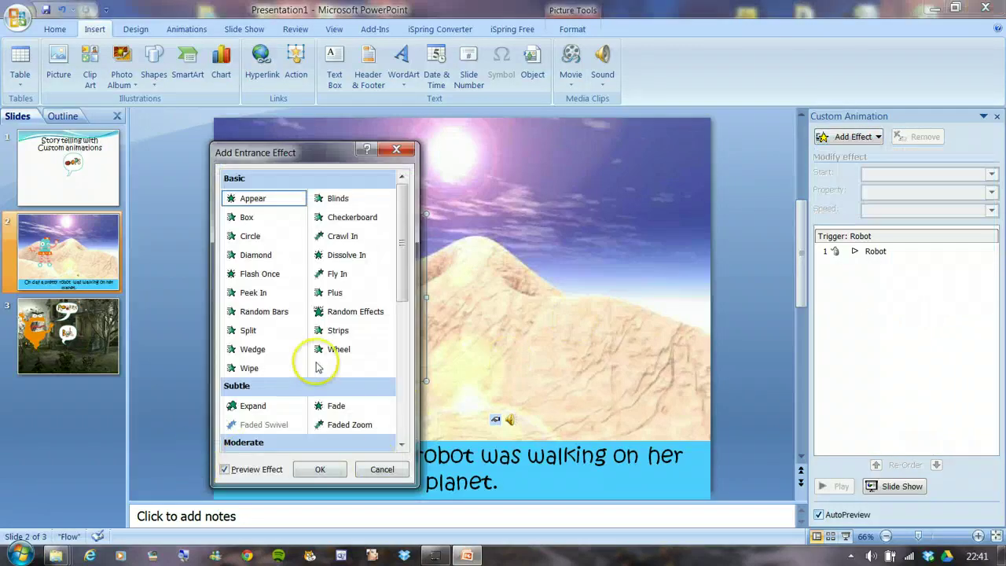
{"action": "left_click", "coordinate": [337, 275]}
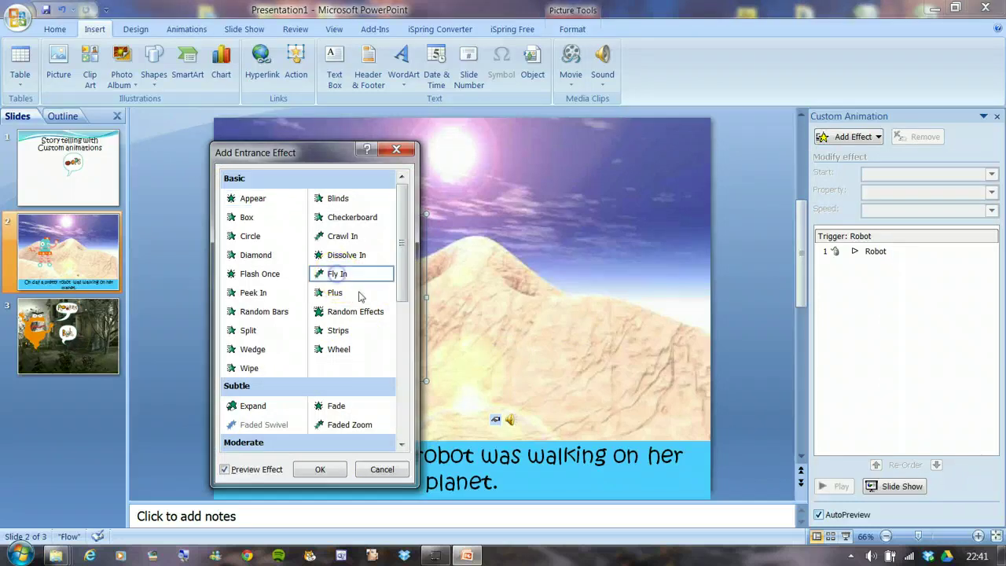
{"action": "left_click_drag", "start_coordinate": [387, 157], "coordinate": [635, 148]}
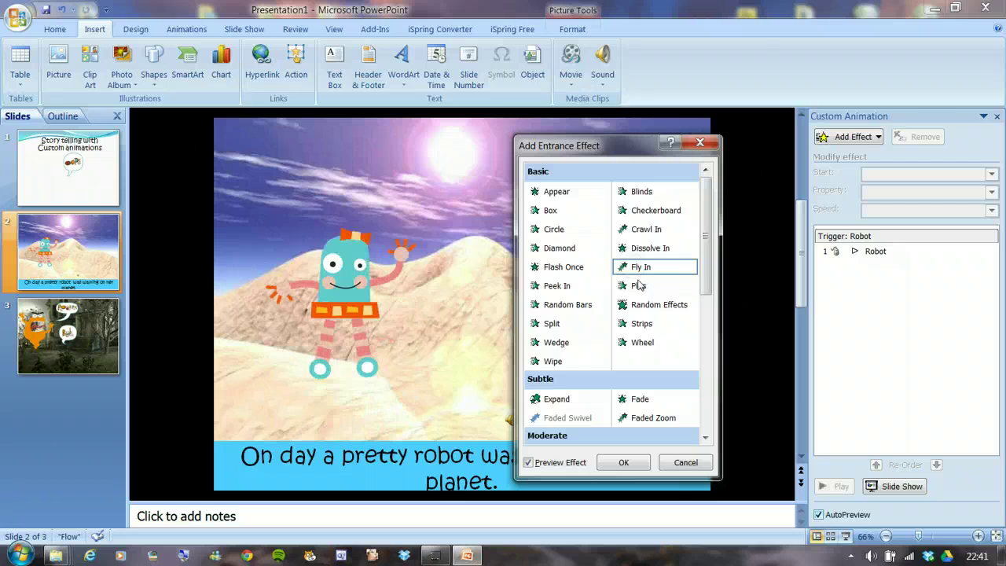
{"action": "left_click", "coordinate": [672, 467]}
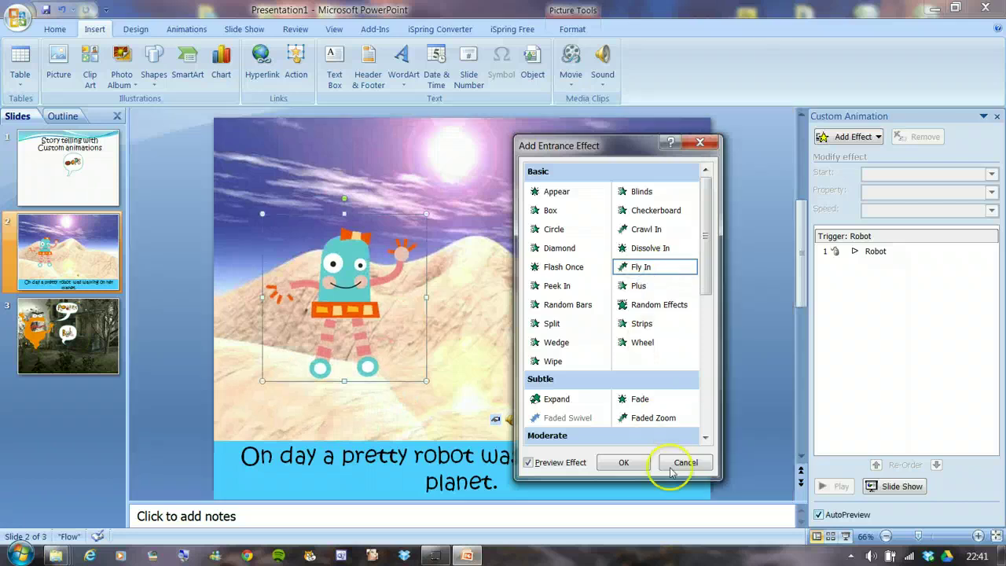
{"action": "left_click", "coordinate": [625, 463]}
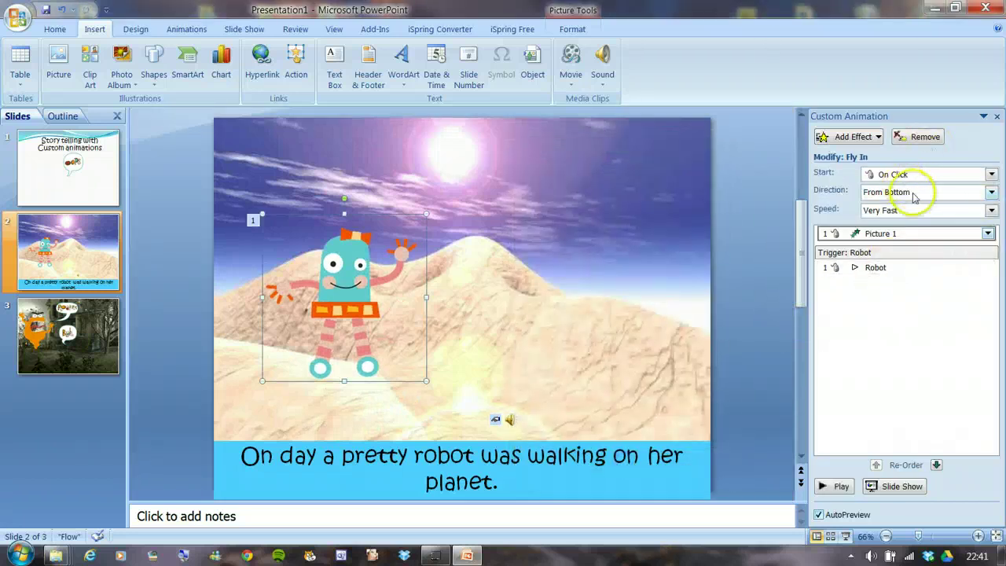
Step: Set the Fly In direction to From Left and the speed to Medium
{"action": "left_click", "coordinate": [994, 194]}
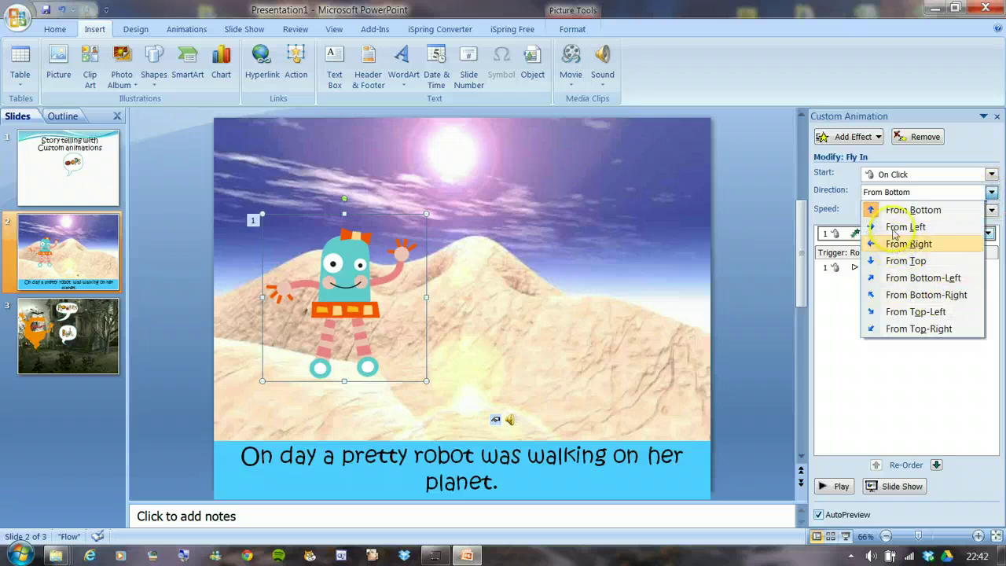
{"action": "left_click", "coordinate": [894, 228]}
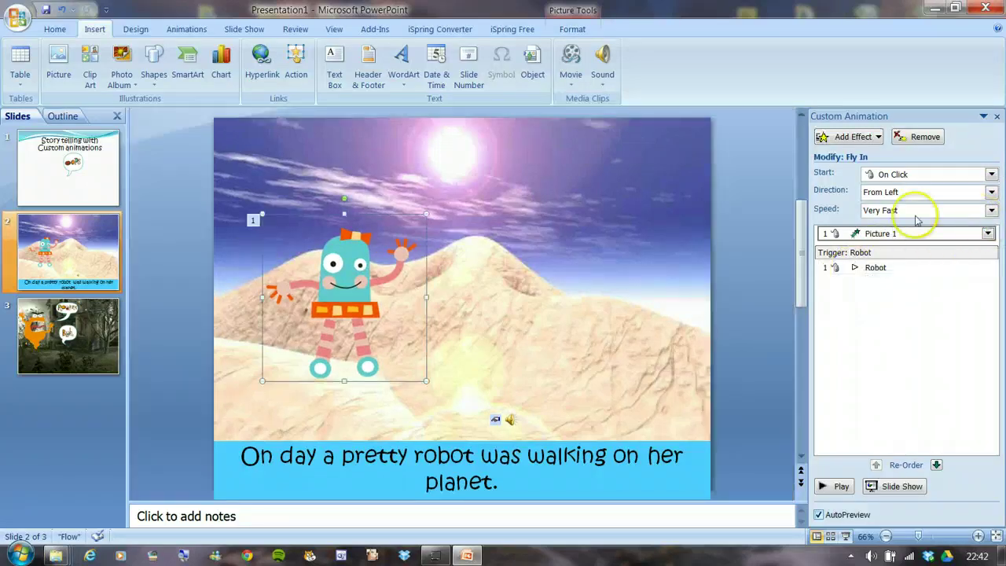
{"action": "left_click", "coordinate": [991, 210]}
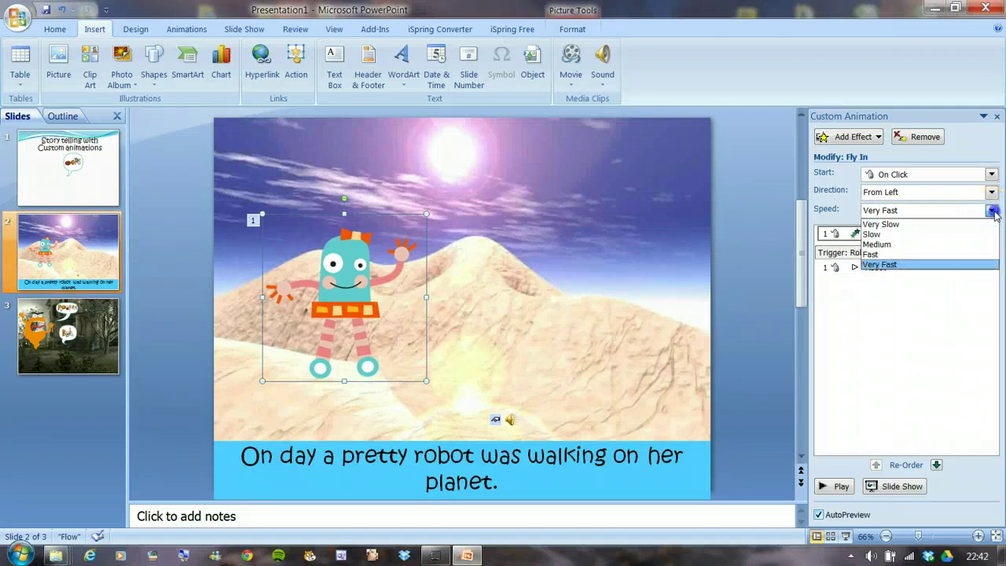
{"action": "left_click", "coordinate": [881, 244]}
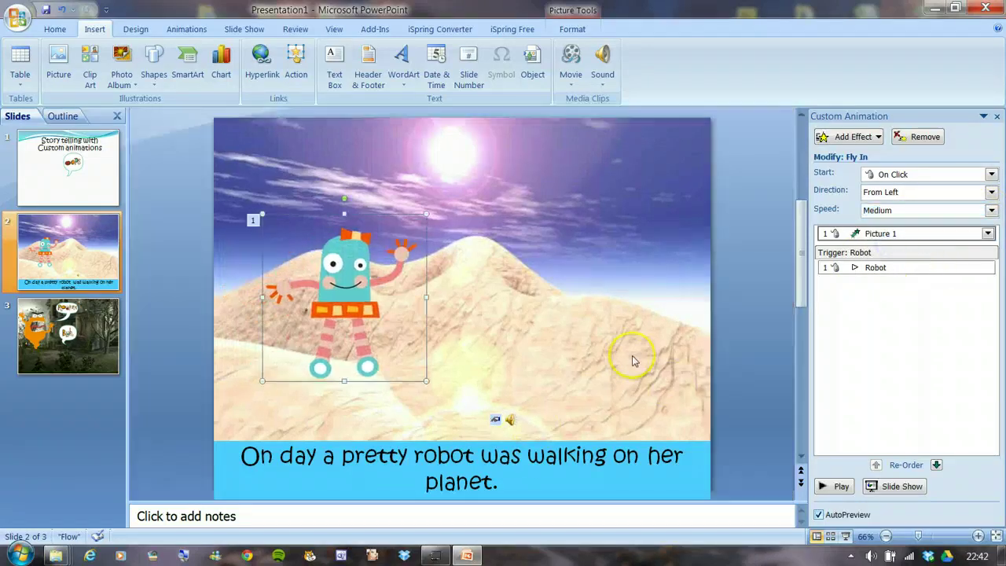
Step: Reorder the Robot sound after Picture 1, set it to start After Previous, and preview
{"action": "left_click", "coordinate": [510, 423]}
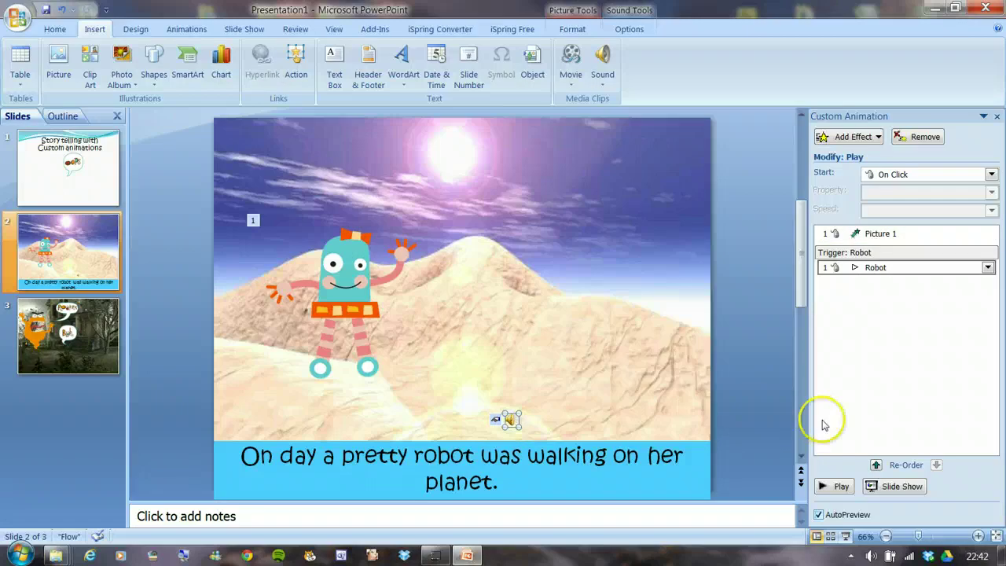
{"action": "left_click", "coordinate": [874, 464]}
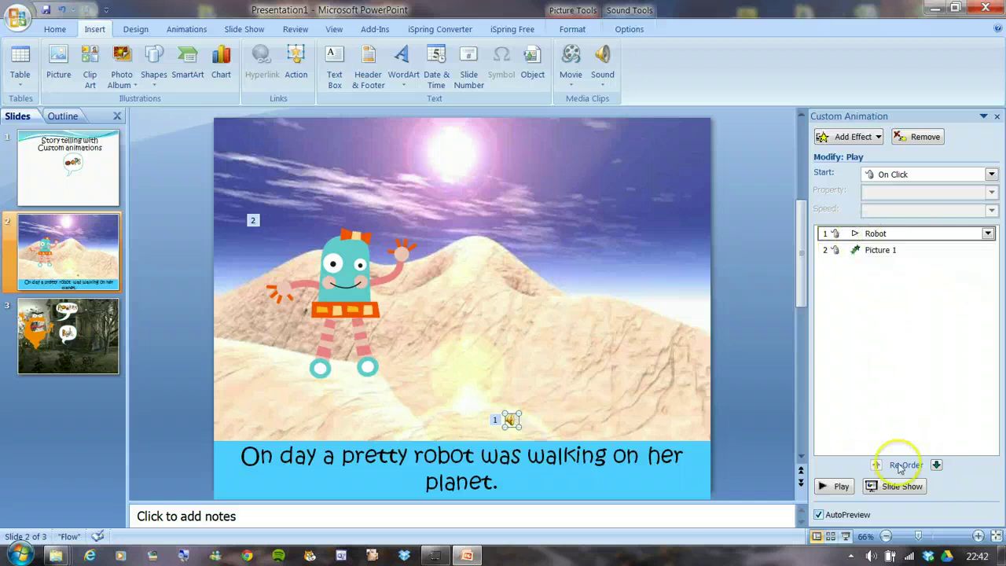
{"action": "left_click", "coordinate": [937, 465]}
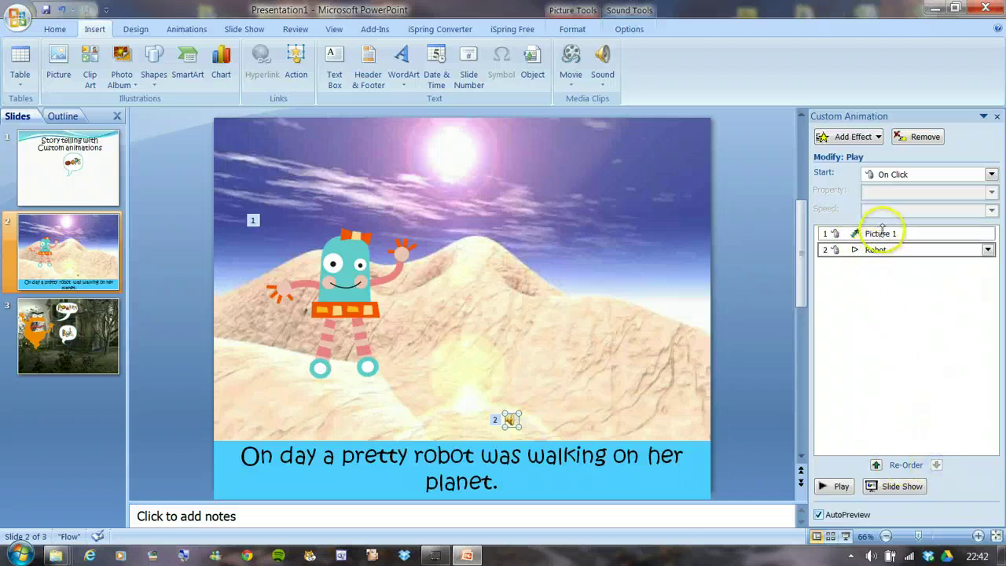
{"action": "left_click", "coordinate": [987, 250]}
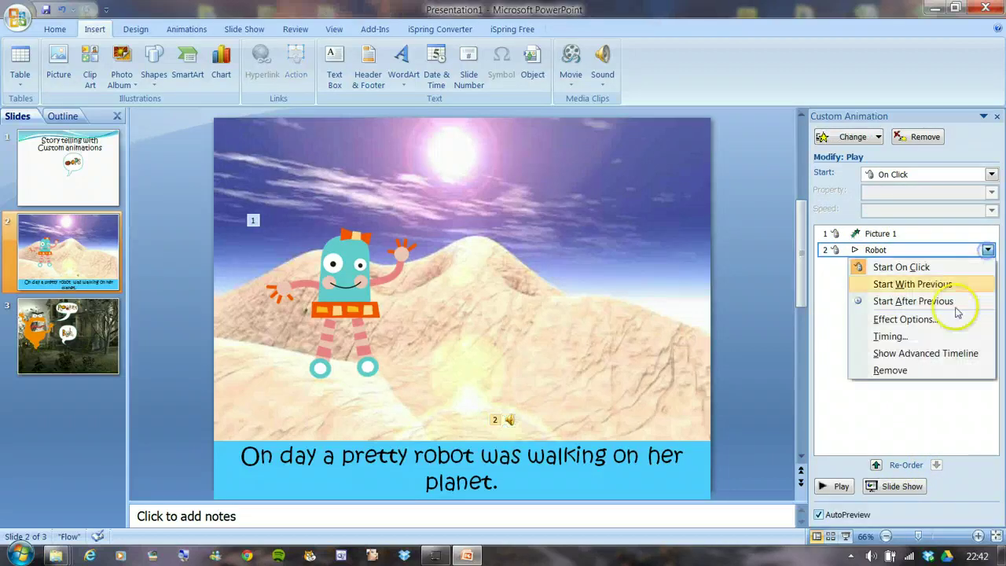
{"action": "left_click", "coordinate": [909, 302]}
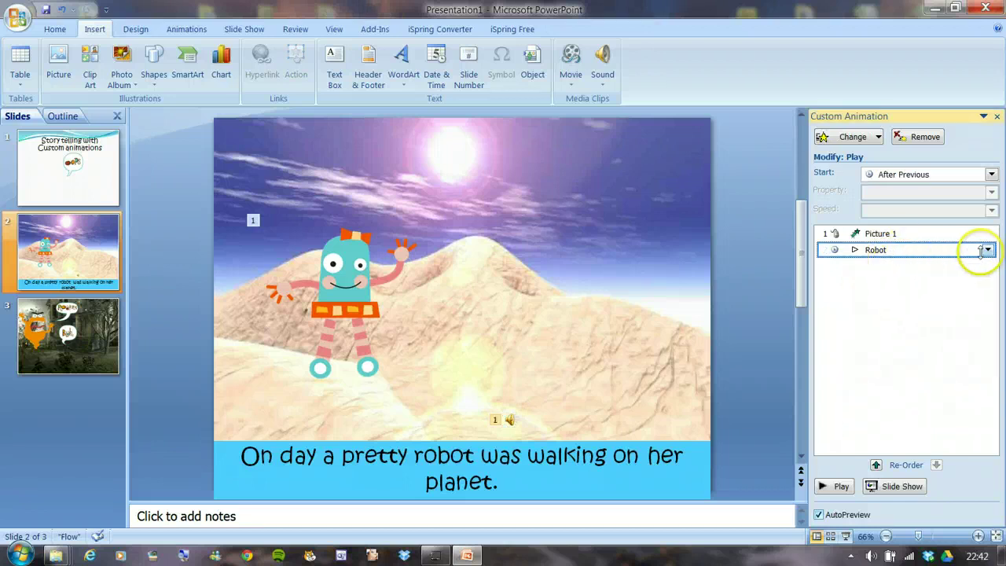
{"action": "left_click", "coordinate": [835, 487]}
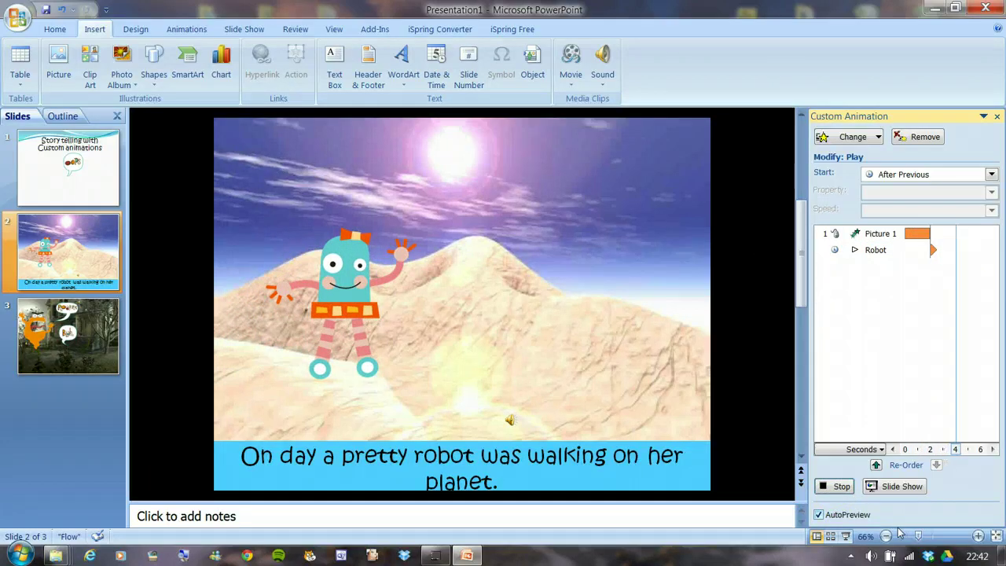
{"action": "left_click", "coordinate": [930, 450]}
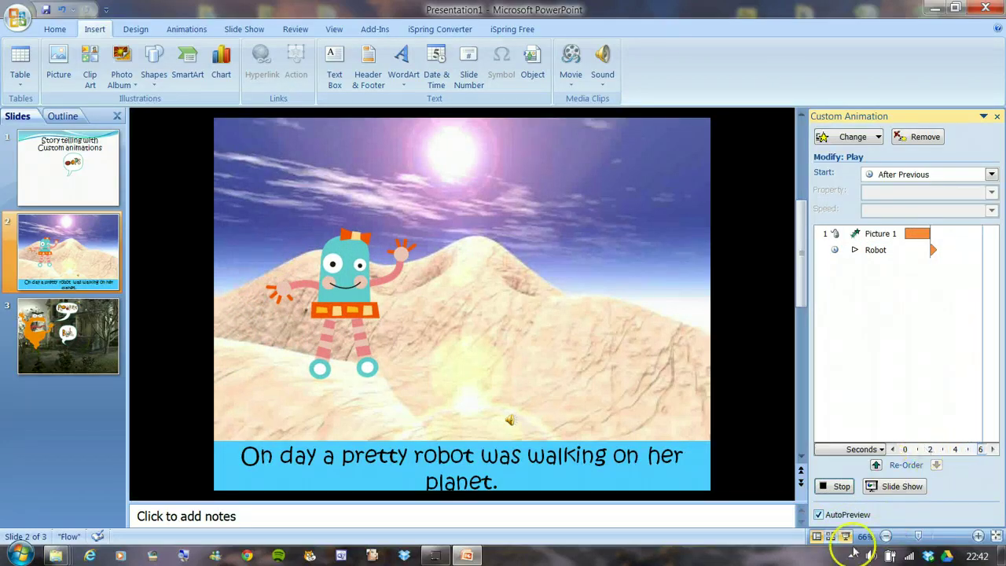
Step: Stop the preview and nudge the caption box slightly up the slide
{"action": "left_click", "coordinate": [838, 486]}
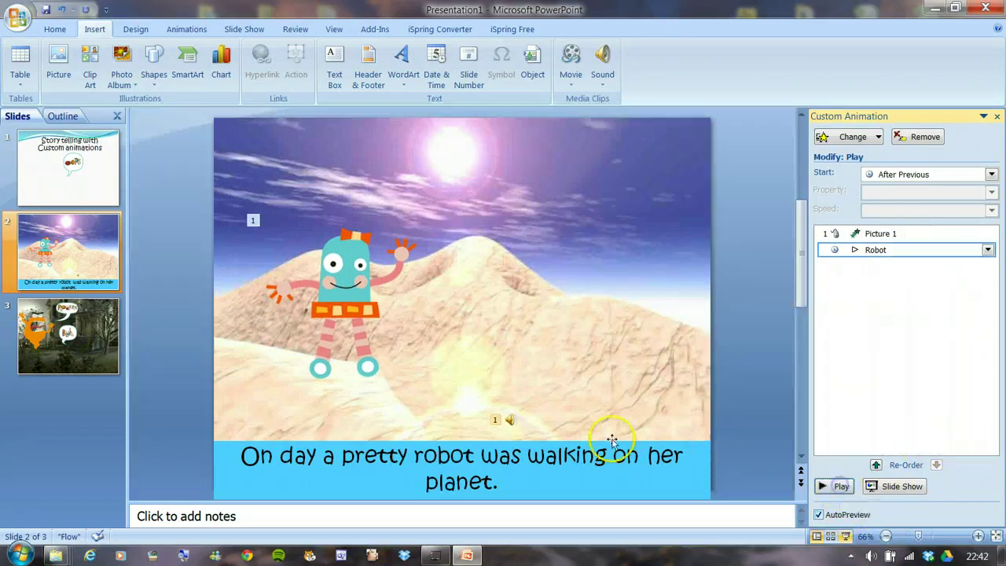
{"action": "left_click", "coordinate": [528, 449]}
{"action": "left_click_drag", "start_coordinate": [532, 441], "coordinate": [562, 433]}
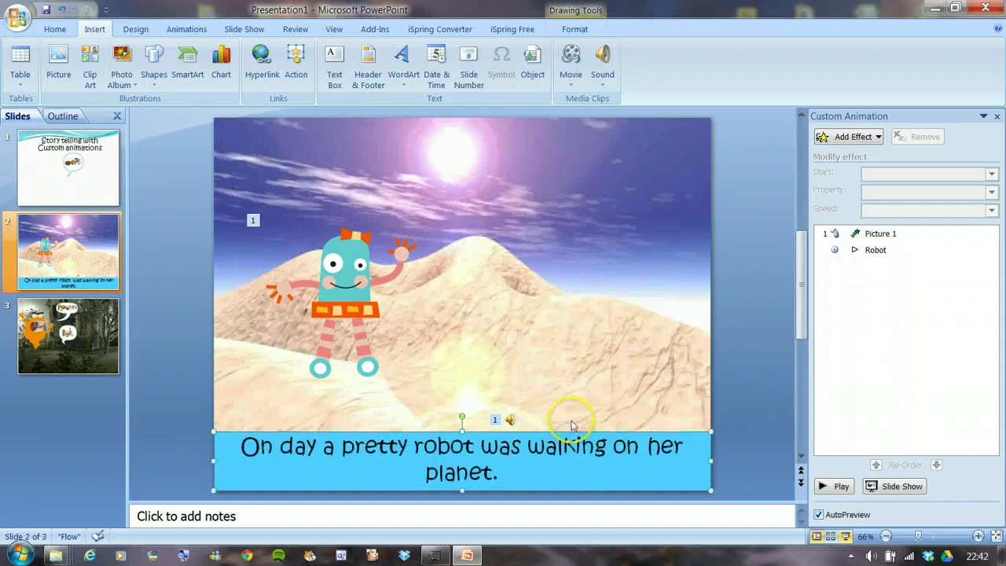
Step: Set the Robot sound to hide its icon during the slide show
{"action": "left_click", "coordinate": [510, 422]}
{"action": "left_click", "coordinate": [989, 251]}
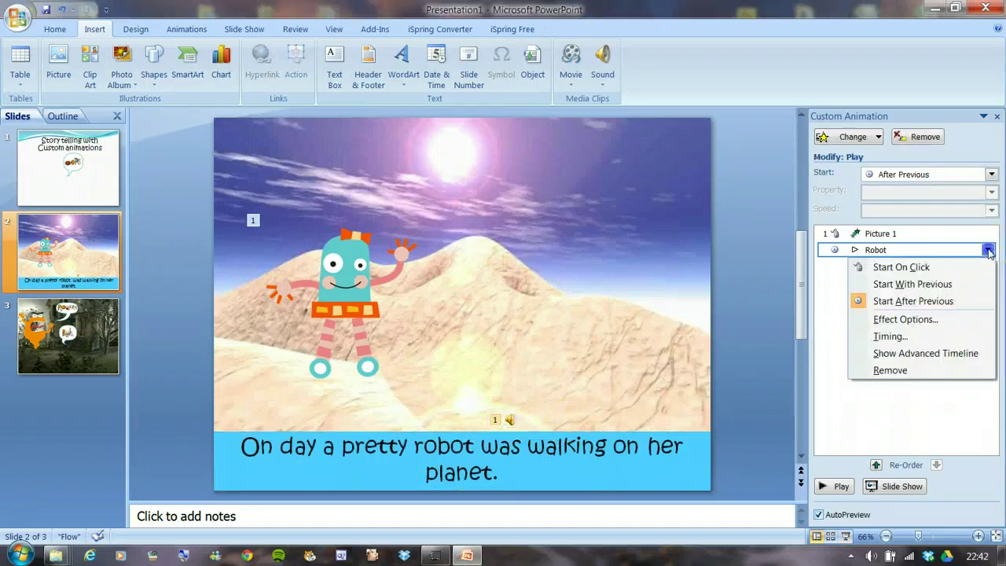
{"action": "left_click", "coordinate": [889, 322]}
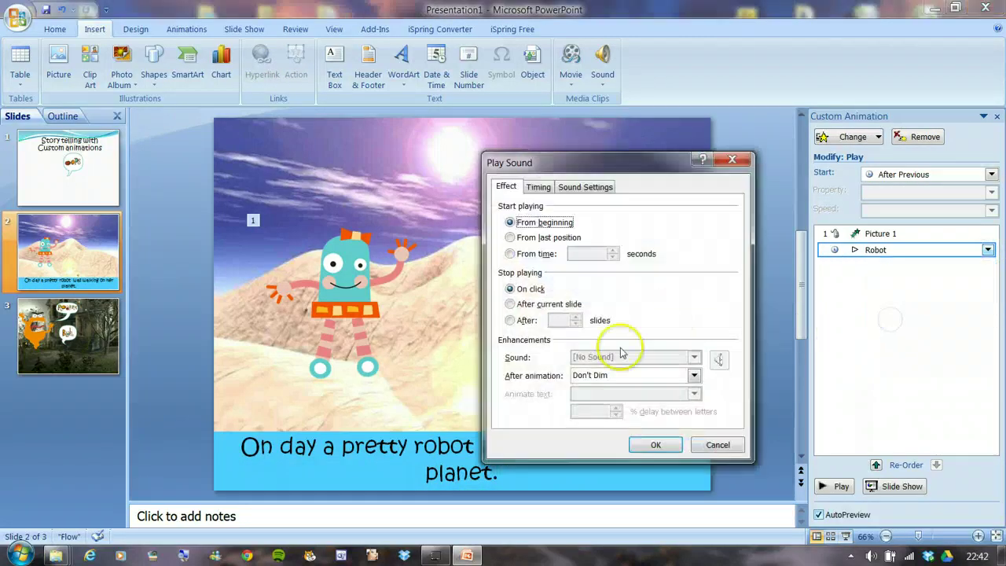
{"action": "left_click", "coordinate": [586, 187]}
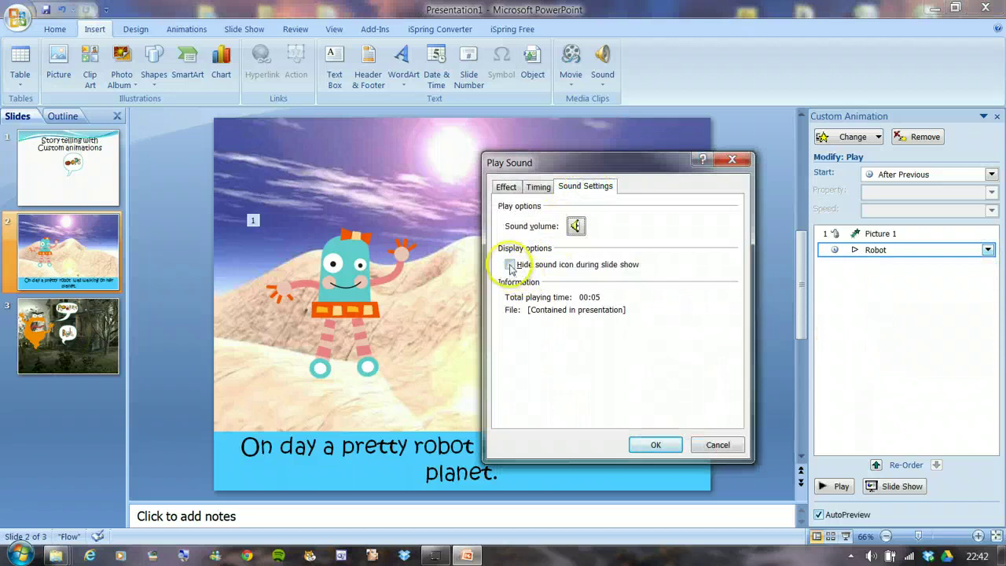
{"action": "left_click", "coordinate": [509, 264]}
{"action": "left_click", "coordinate": [656, 445]}
{"action": "left_click", "coordinate": [709, 453]}
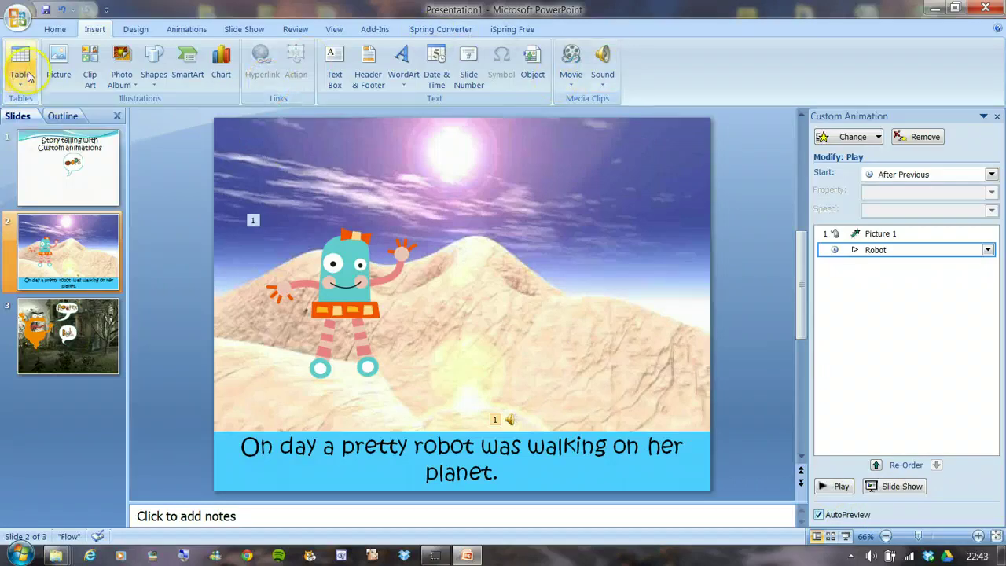
Step: Publish to Flash as Monsters with iSpring Free, overwriting the old export, then open Chrome
{"action": "left_click", "coordinate": [54, 29]}
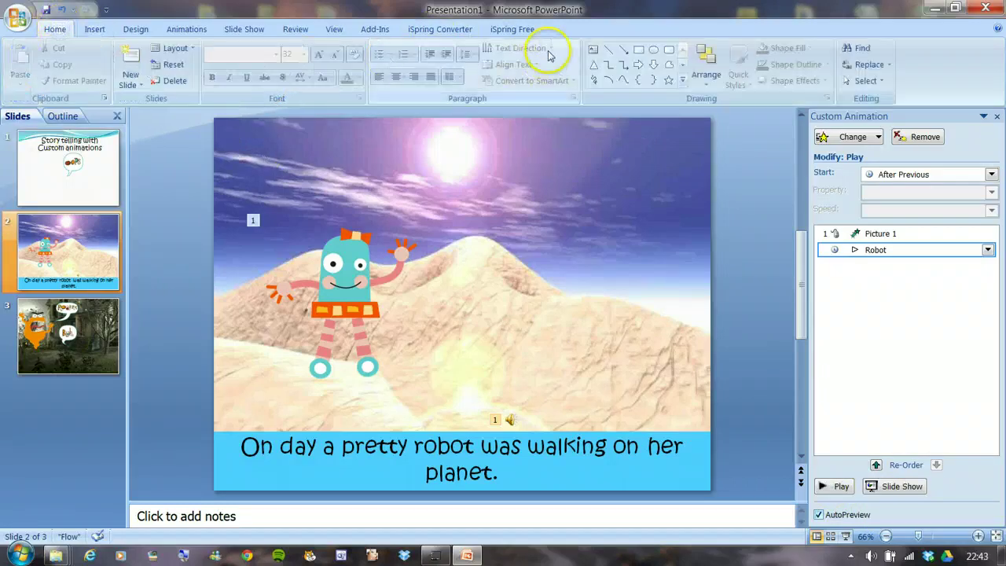
{"action": "left_click", "coordinate": [513, 30]}
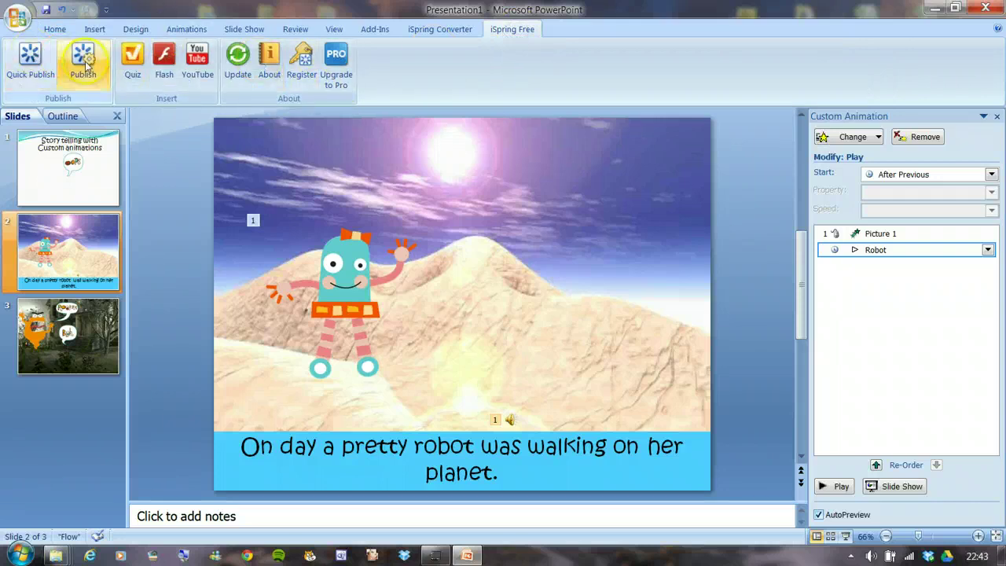
{"action": "left_click", "coordinate": [83, 69]}
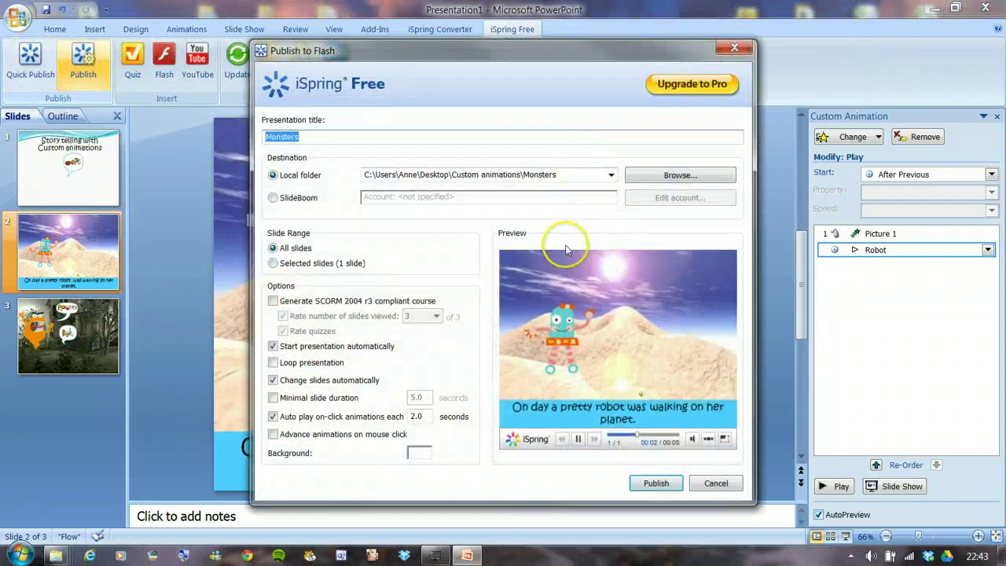
{"action": "left_click", "coordinate": [657, 486]}
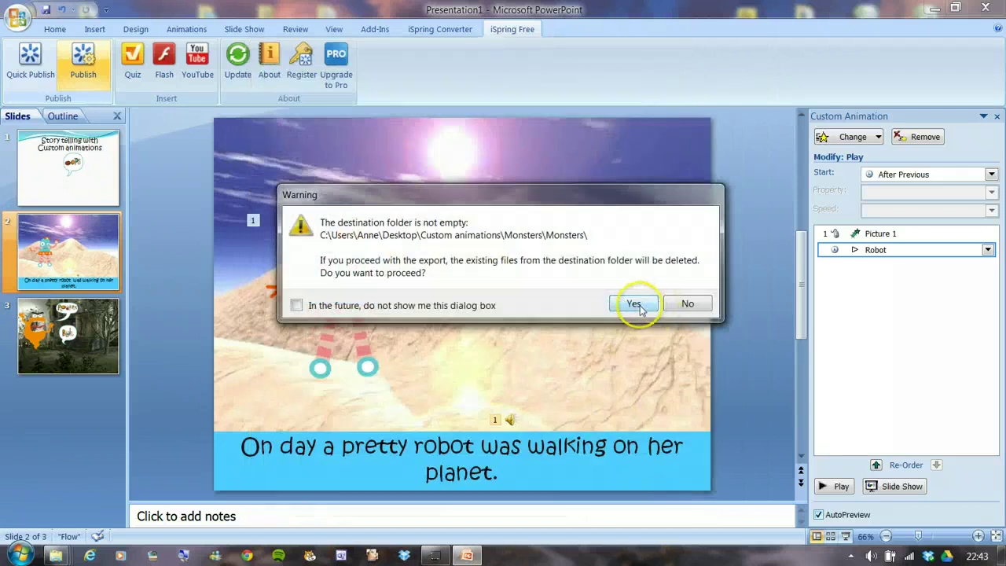
{"action": "left_click", "coordinate": [636, 305]}
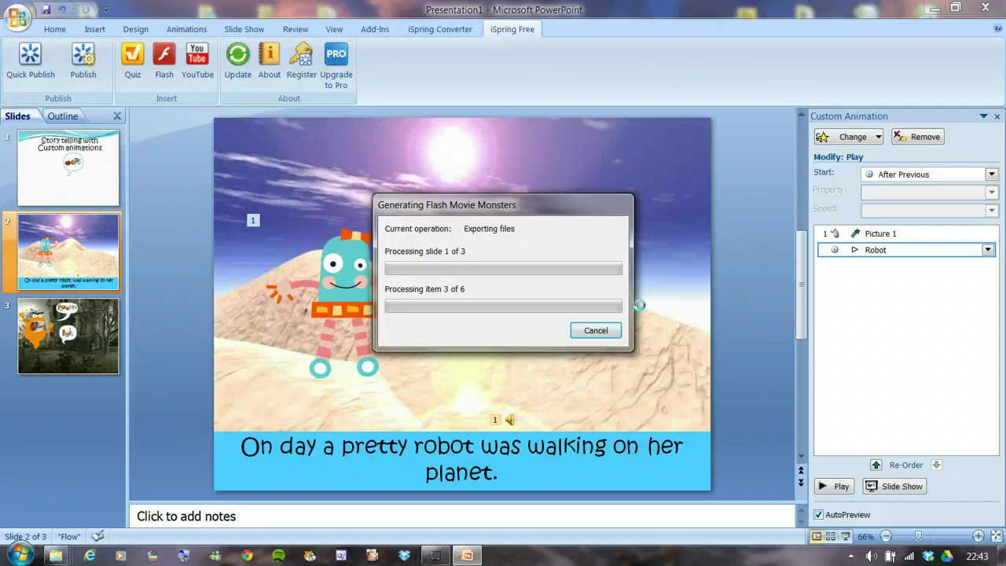
{"action": "left_click", "coordinate": [249, 556]}
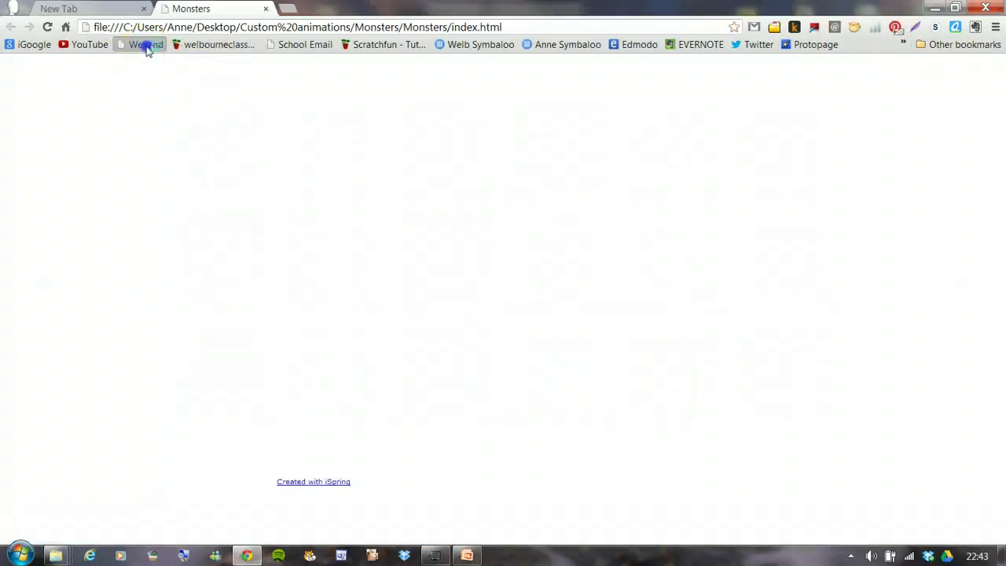
Step: Go from the school website to the Year 6 class wiki, then to the wellandstaff wiki
{"action": "left_click", "coordinate": [145, 44]}
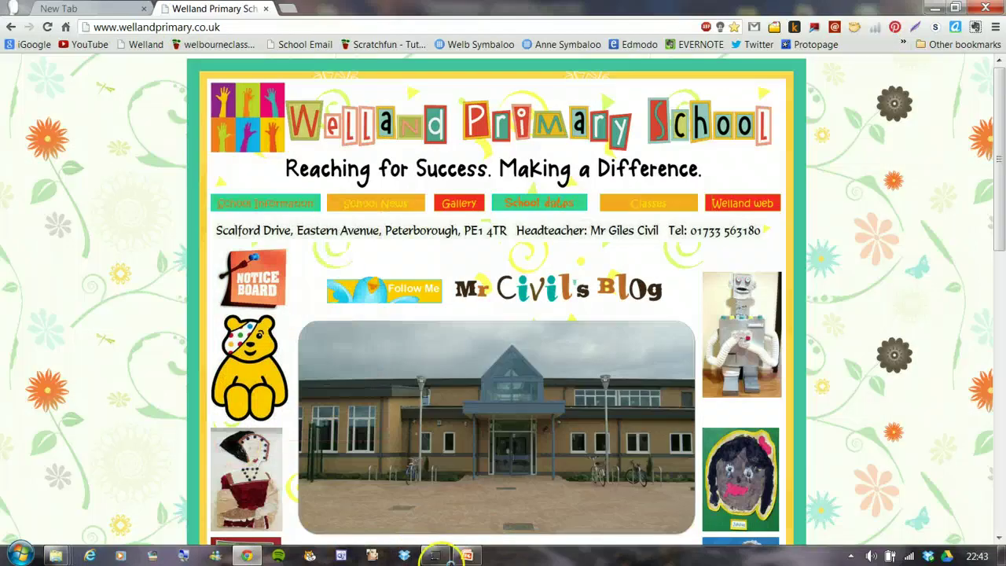
{"action": "mouse_move", "coordinate": [467, 556]}
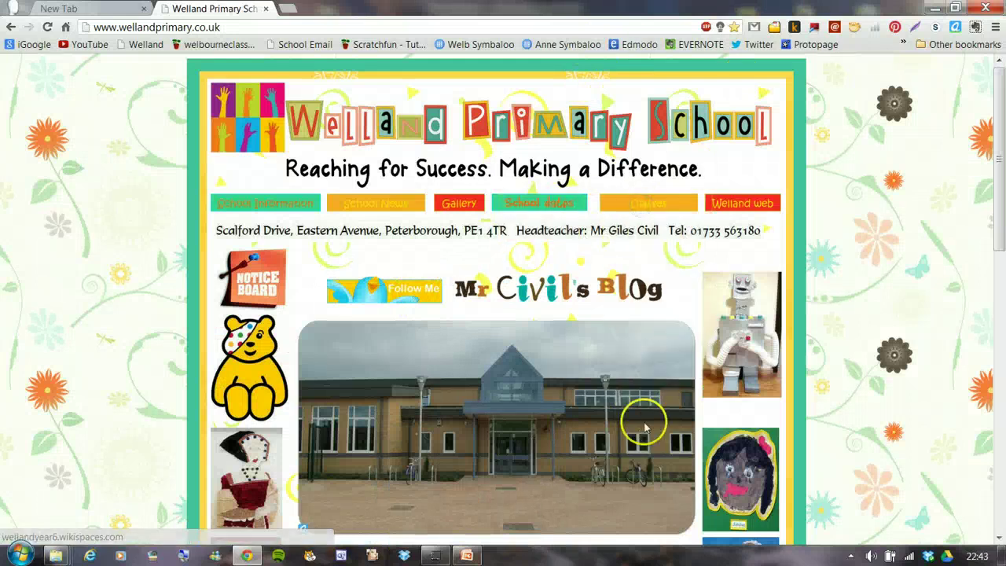
{"action": "mouse_move", "coordinate": [657, 212]}
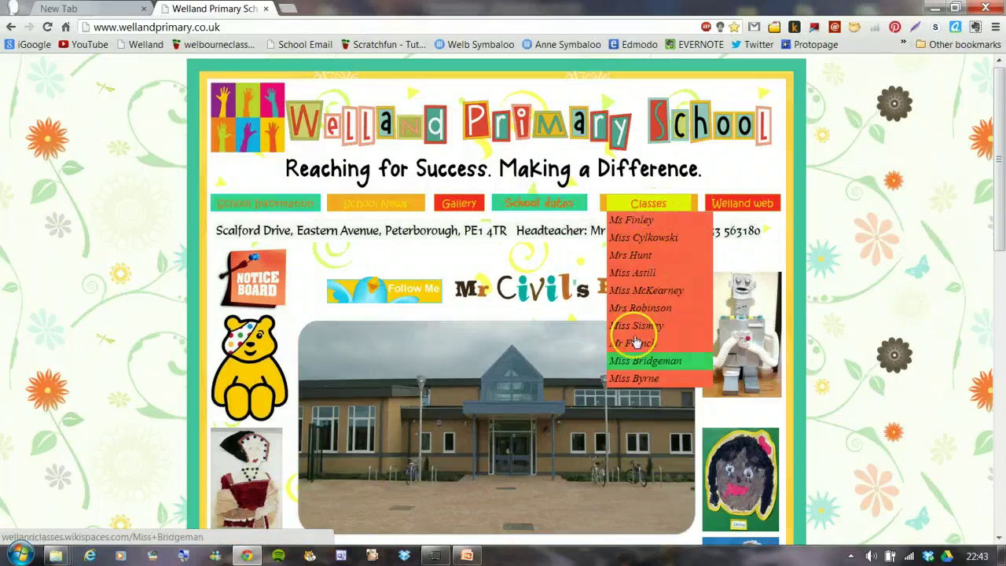
{"action": "left_click", "coordinate": [634, 379]}
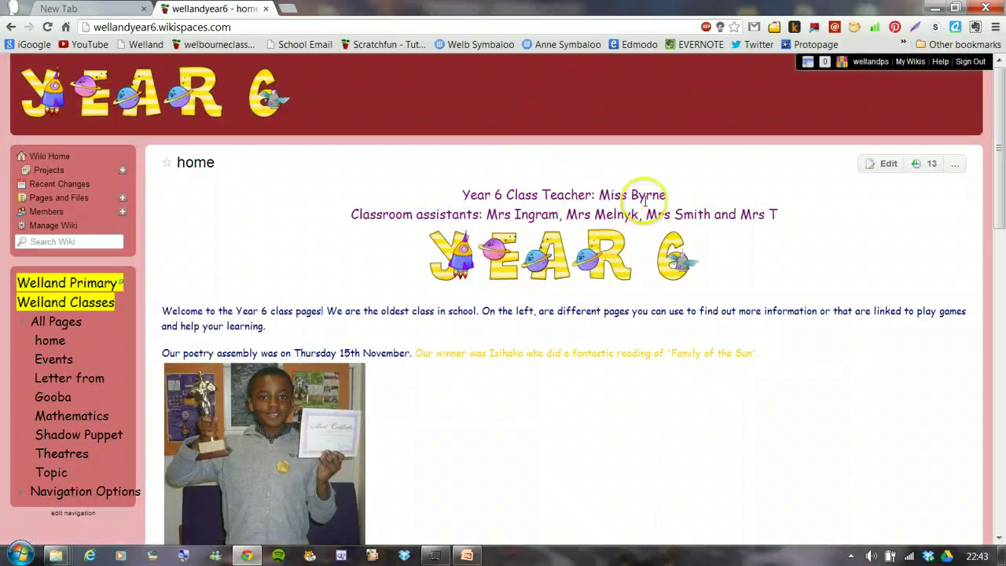
{"action": "mouse_move", "coordinate": [869, 63]}
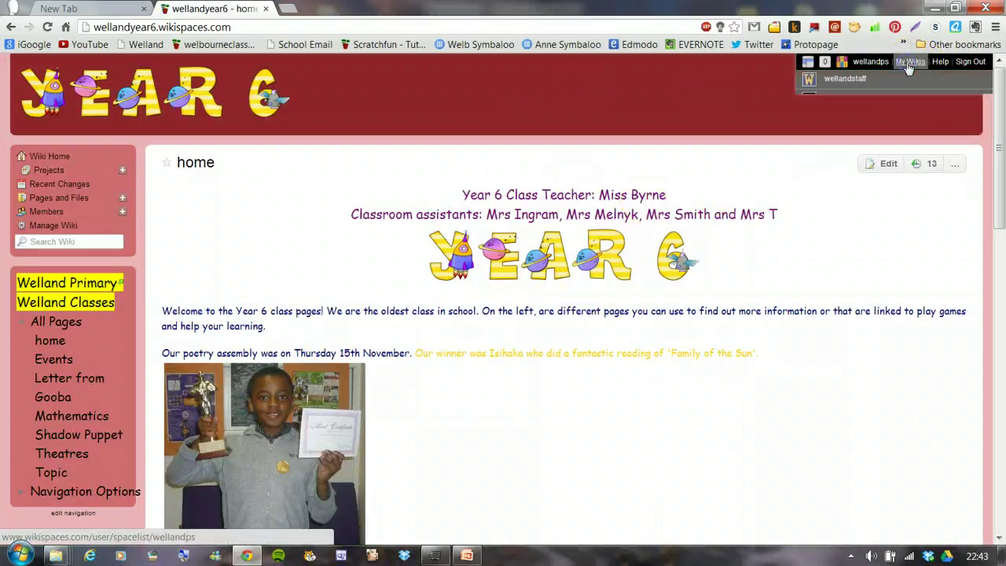
{"action": "left_click", "coordinate": [843, 80]}
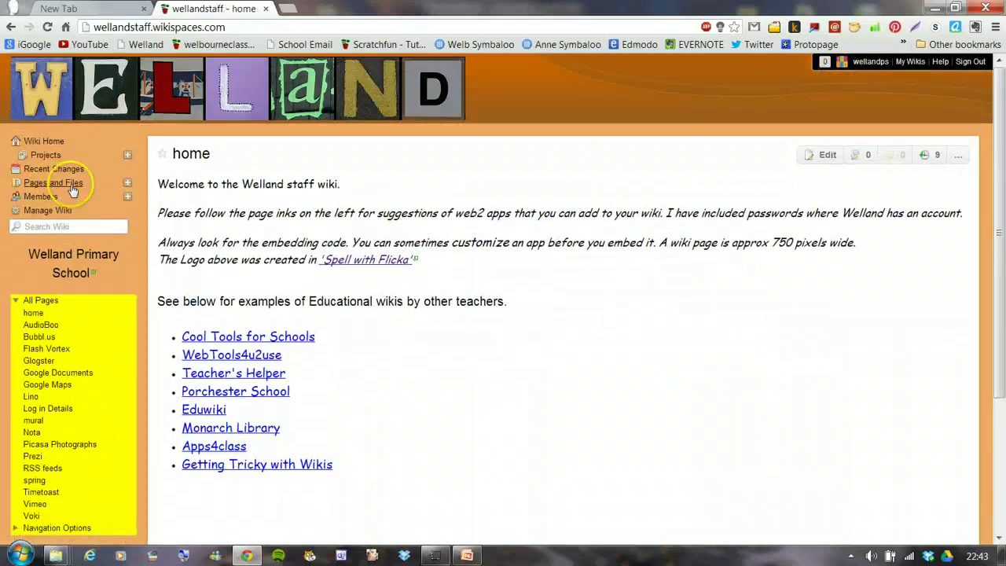
Step: Add a wiki page named 'Monsters' and delete its template placeholder line
{"action": "left_click", "coordinate": [128, 184]}
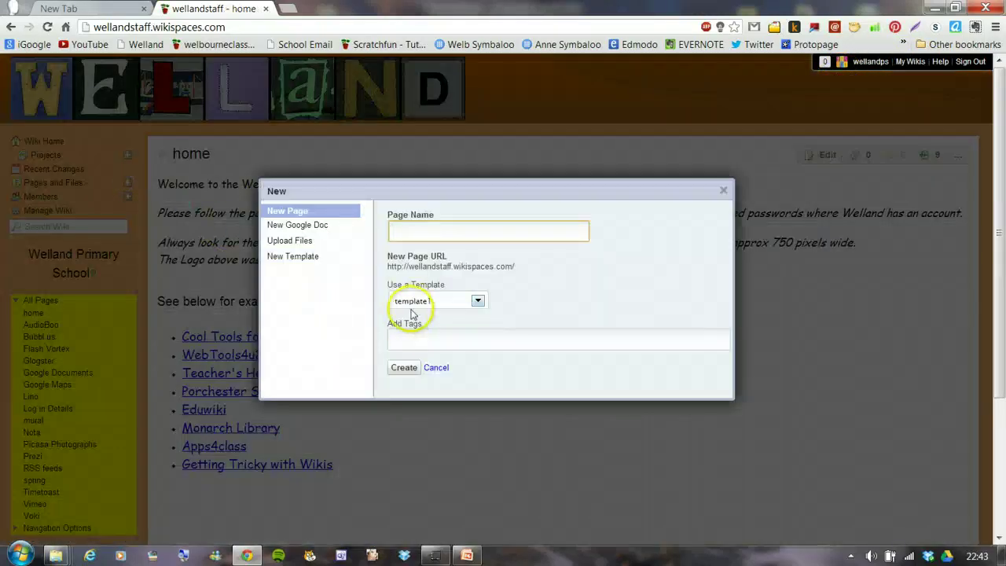
{"action": "type", "text": "Monsters"}
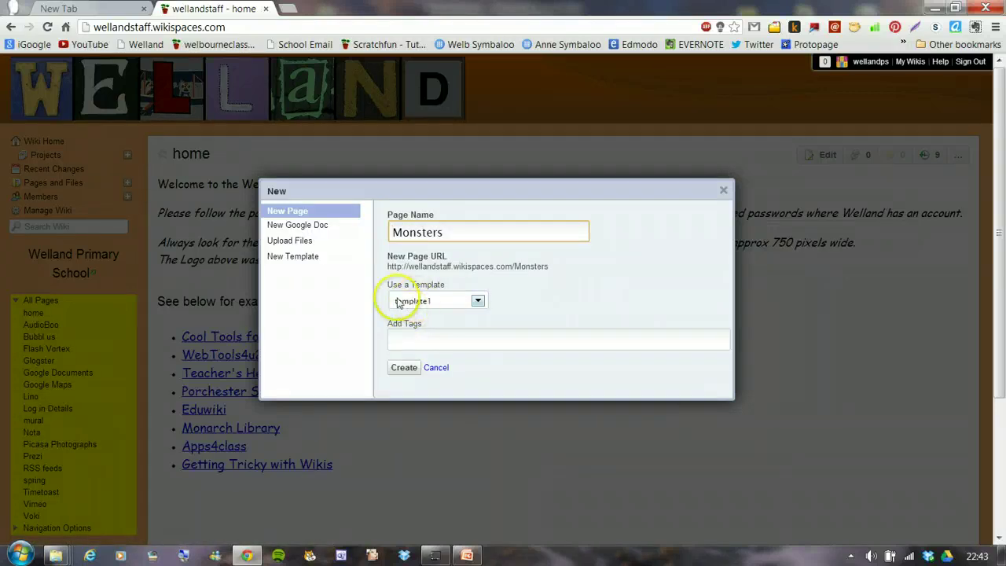
{"action": "left_click", "coordinate": [403, 368]}
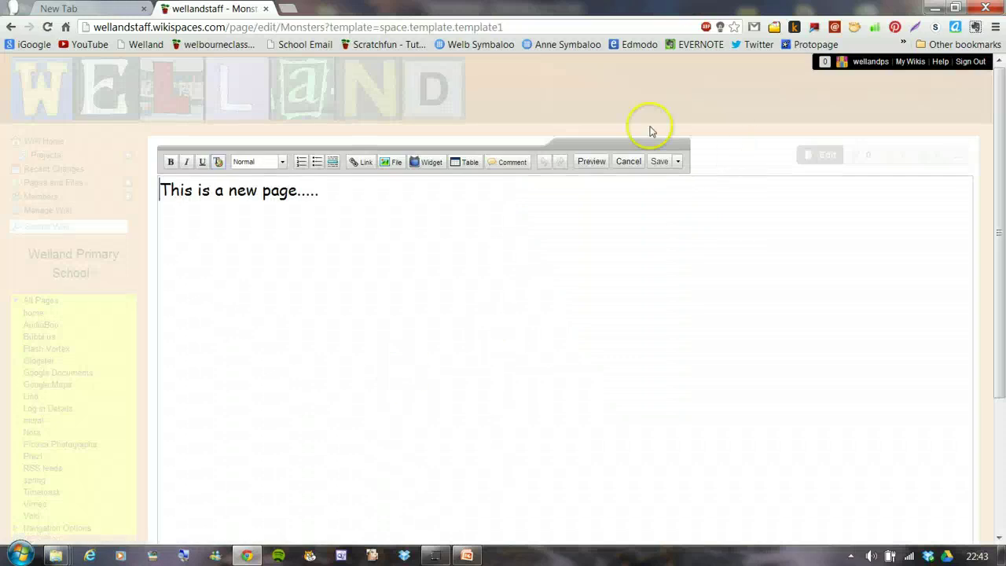
{"action": "left_click_drag", "start_coordinate": [333, 195], "coordinate": [4, 173]}
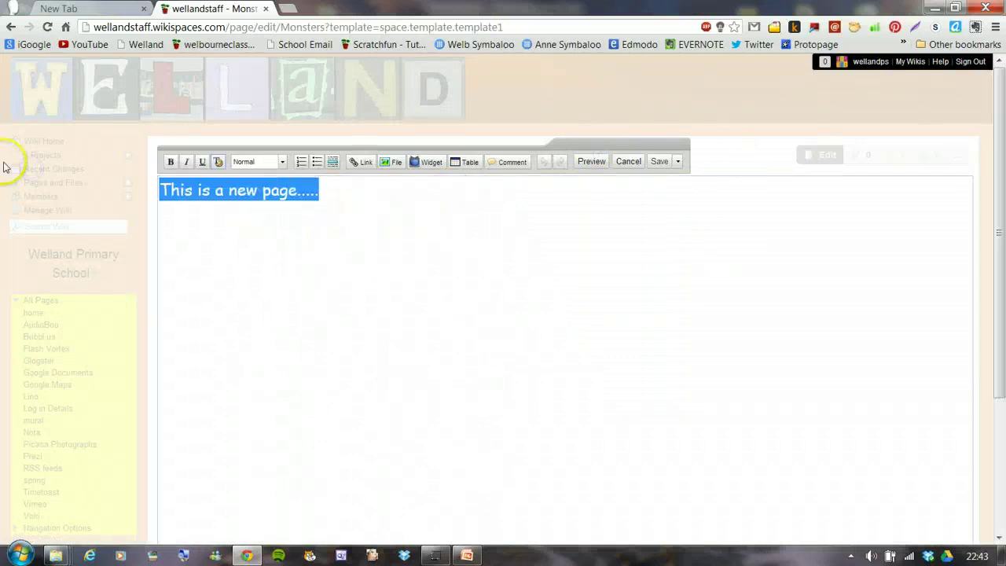
{"action": "key", "text": "BackSpace"}
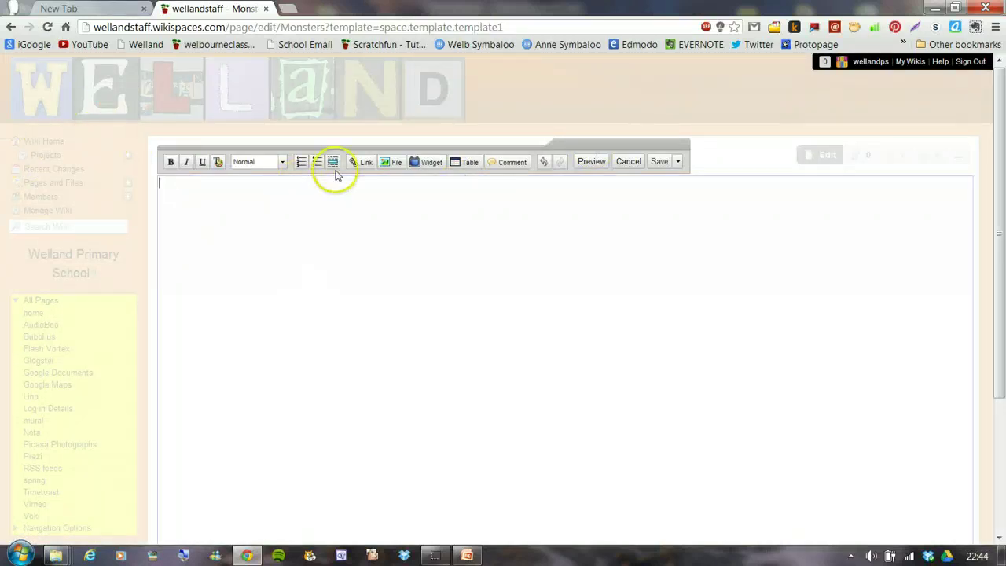
Step: Upload Monsters.swf from Desktop > Custom animations > Monsters > Monsters through the editor's File panel
{"action": "left_click", "coordinate": [391, 163]}
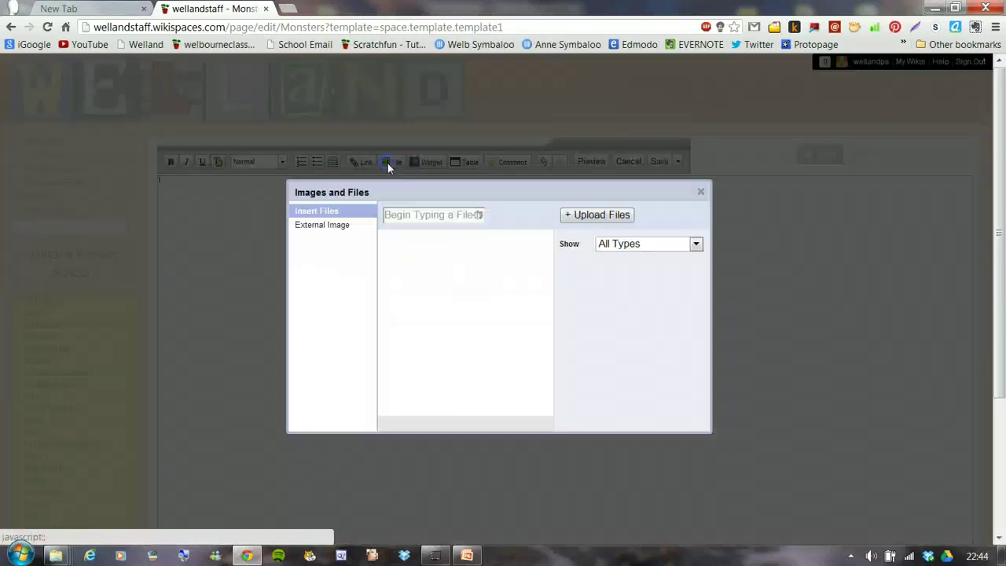
{"action": "left_click", "coordinate": [596, 217]}
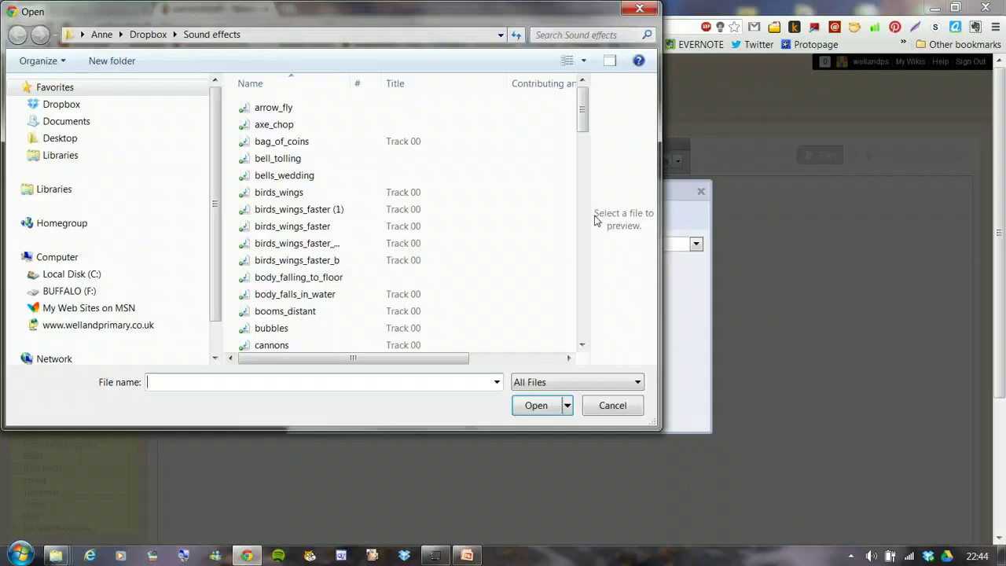
{"action": "left_click", "coordinate": [62, 142]}
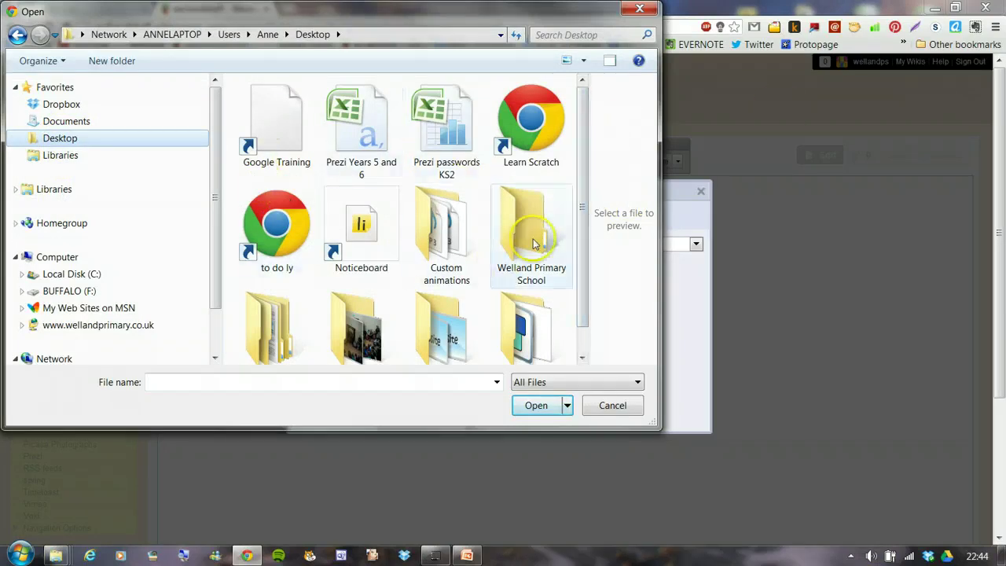
{"action": "double_click", "coordinate": [450, 236]}
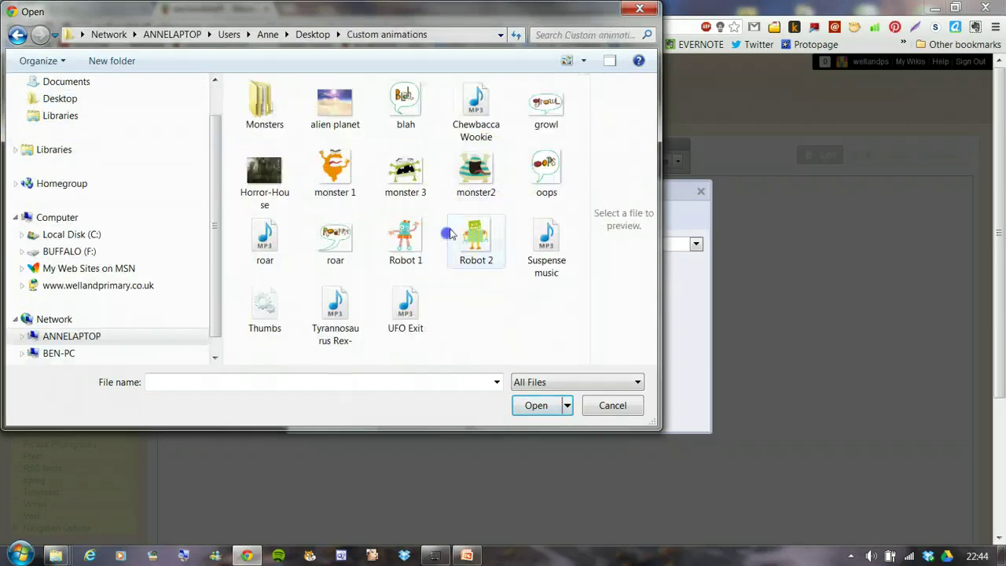
{"action": "double_click", "coordinate": [267, 102]}
{"action": "double_click", "coordinate": [272, 106]}
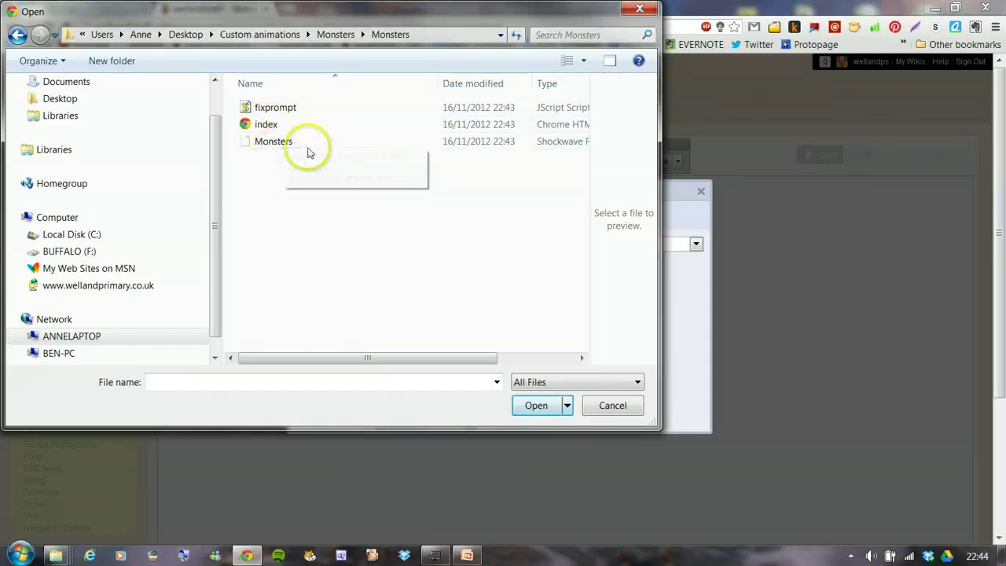
{"action": "left_click", "coordinate": [278, 144]}
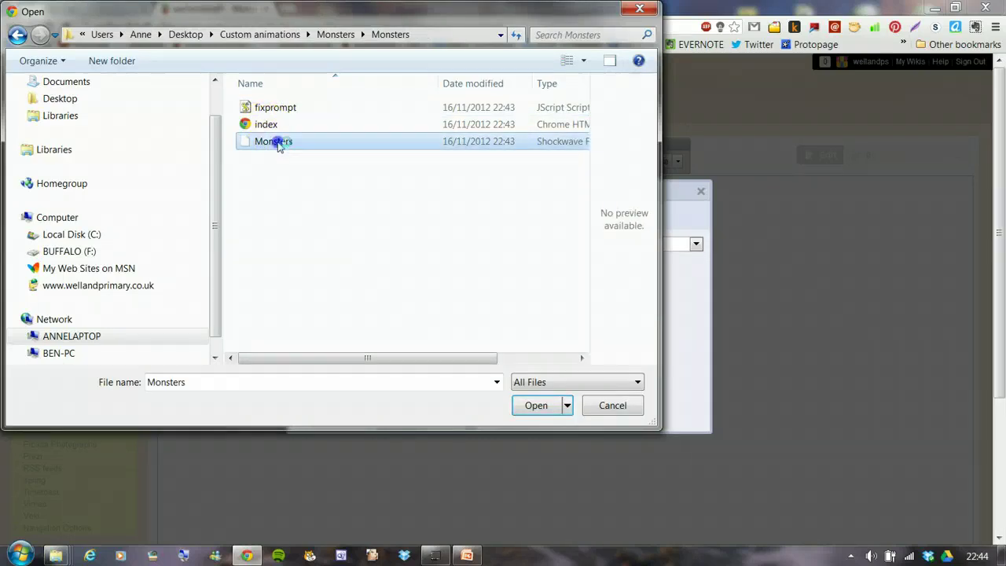
{"action": "left_click", "coordinate": [537, 406]}
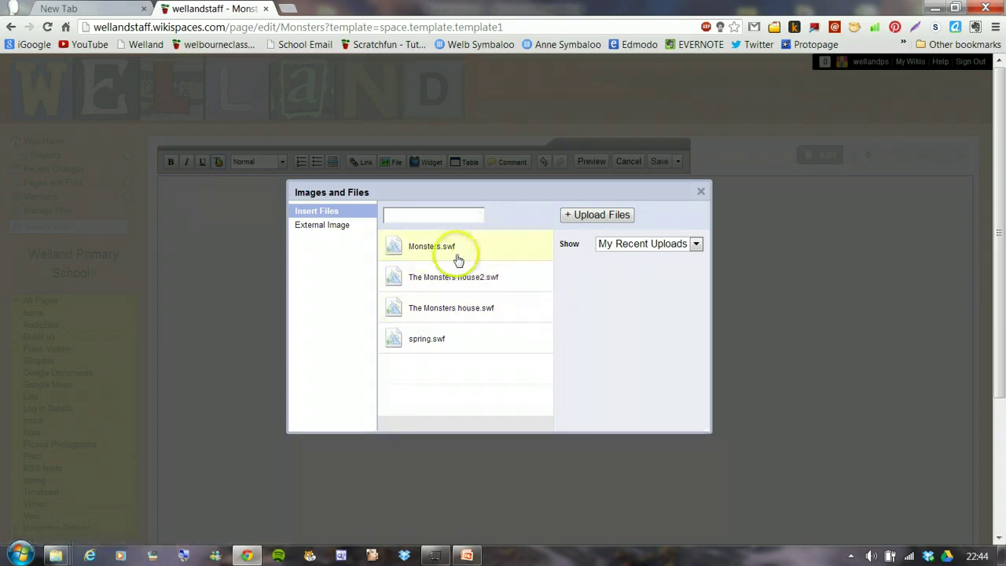
Step: Insert Monsters.swf, enlarge it with repeated size increases, centre it, and save the page
{"action": "left_click", "coordinate": [432, 250]}
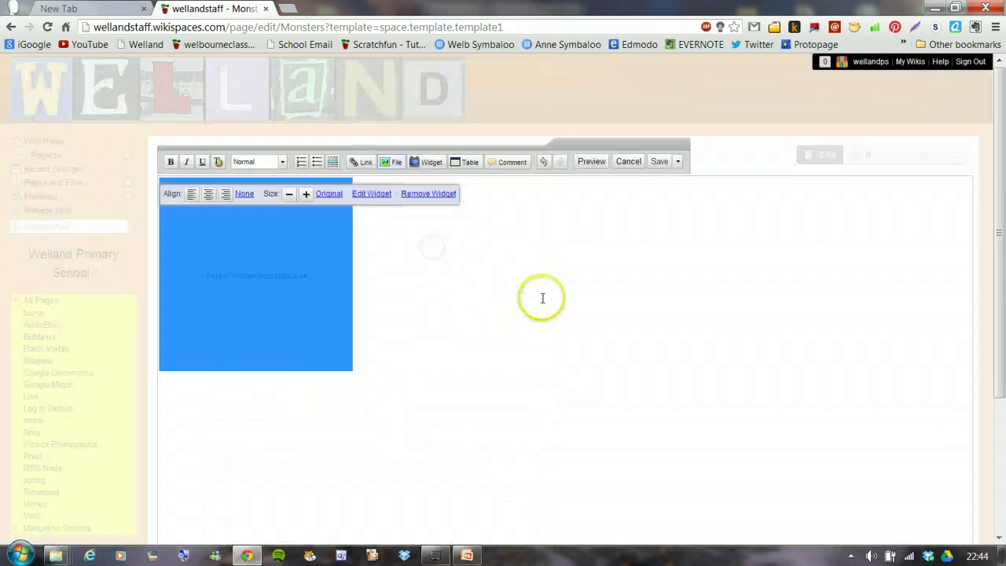
{"action": "left_click", "coordinate": [306, 194]}
{"action": "left_click", "coordinate": [307, 194]}
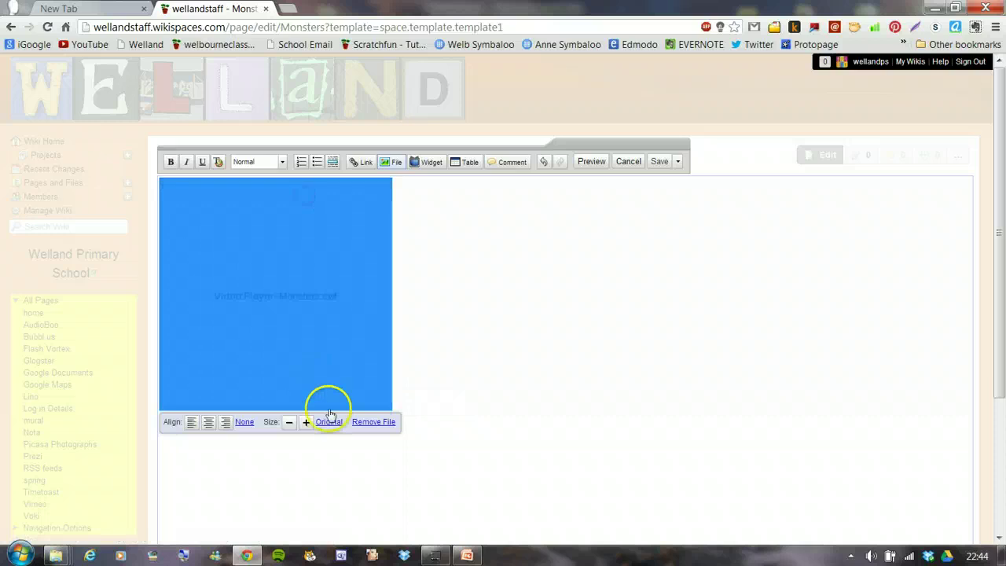
{"action": "left_click", "coordinate": [307, 420]}
{"action": "left_click", "coordinate": [306, 442]}
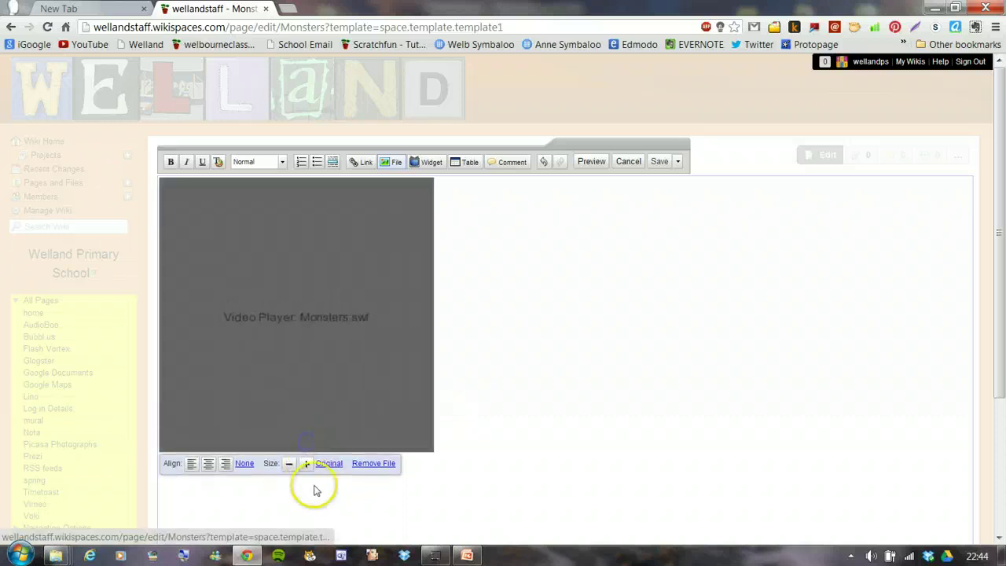
{"action": "left_click", "coordinate": [307, 462]}
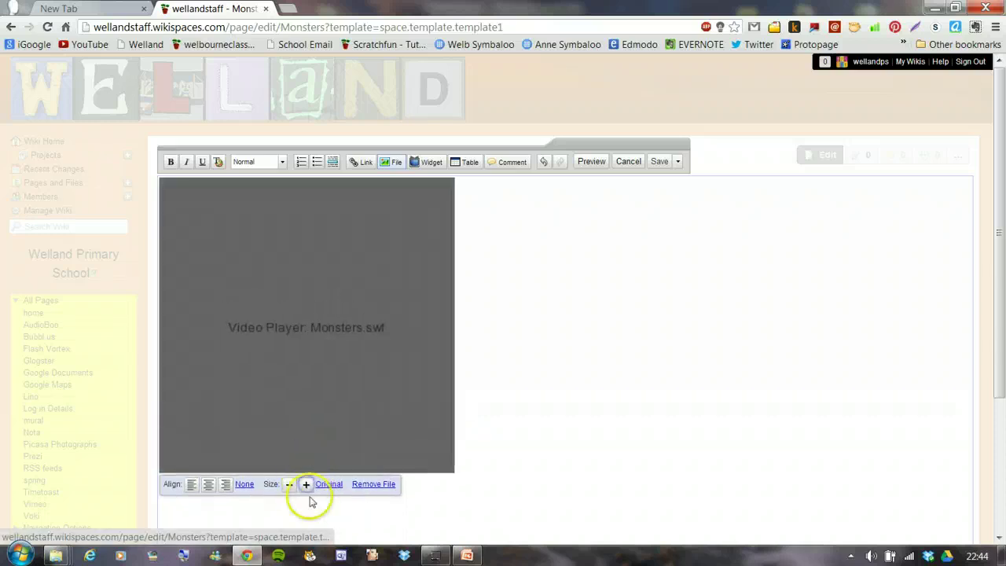
{"action": "left_click", "coordinate": [307, 485]}
{"action": "left_click", "coordinate": [307, 505]}
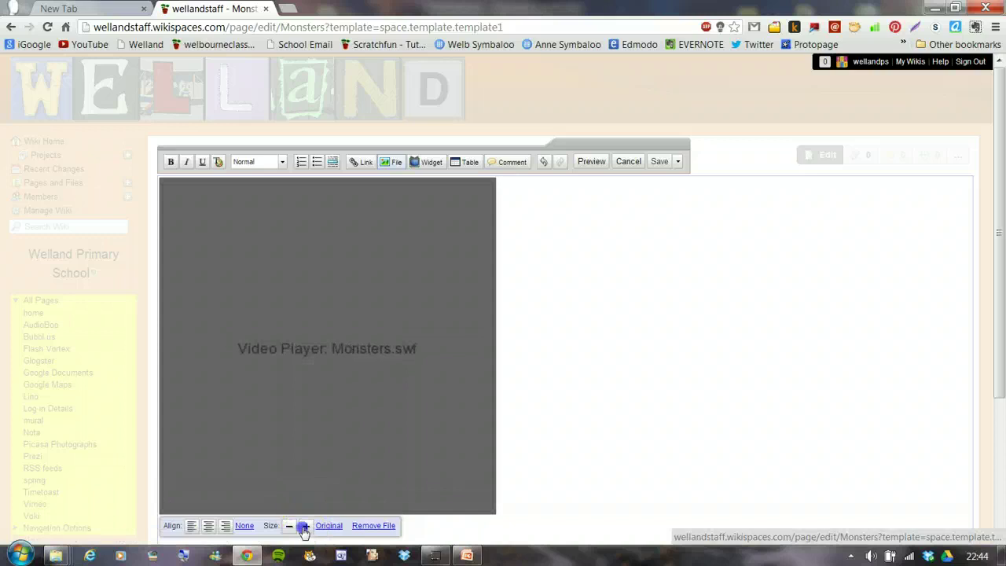
{"action": "left_click", "coordinate": [190, 526]}
{"action": "left_click", "coordinate": [209, 526]}
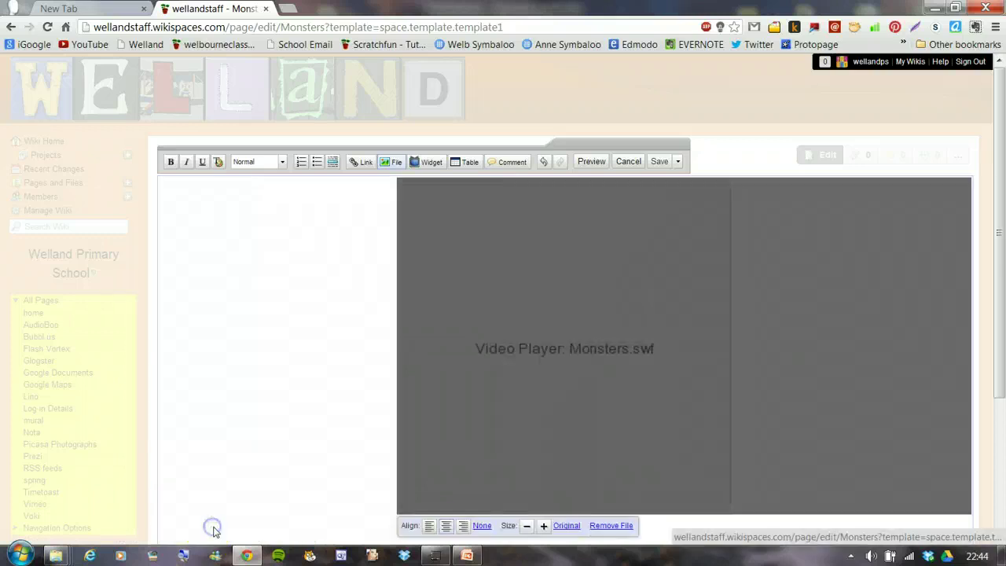
{"action": "left_click", "coordinate": [659, 162]}
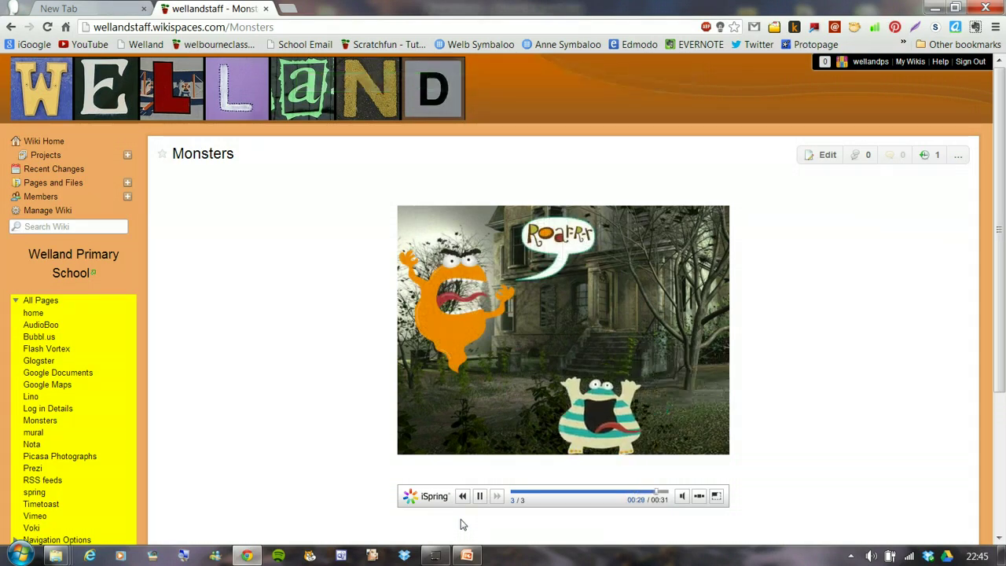
{"action": "left_click", "coordinate": [468, 557]}
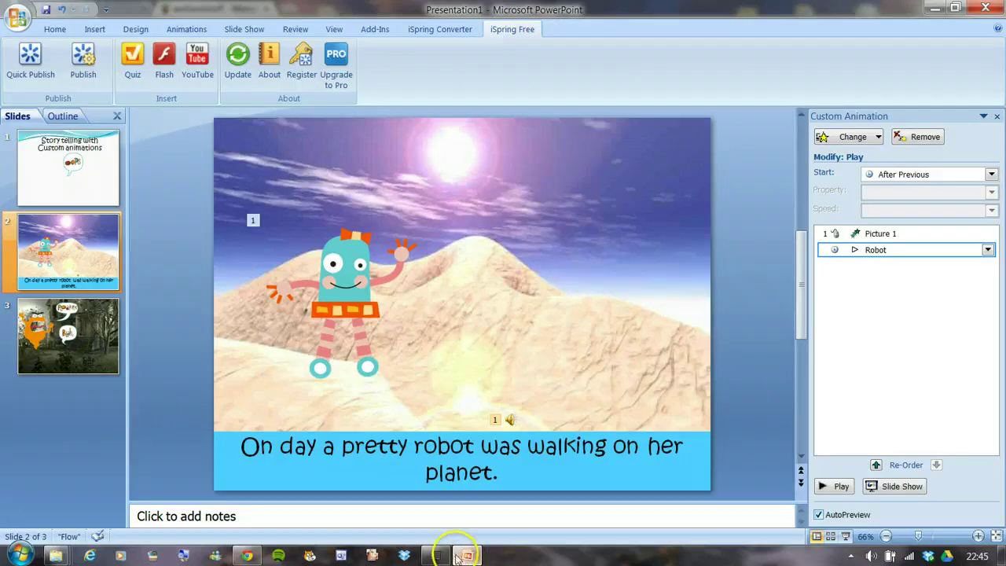
{"action": "left_click", "coordinate": [247, 554]}
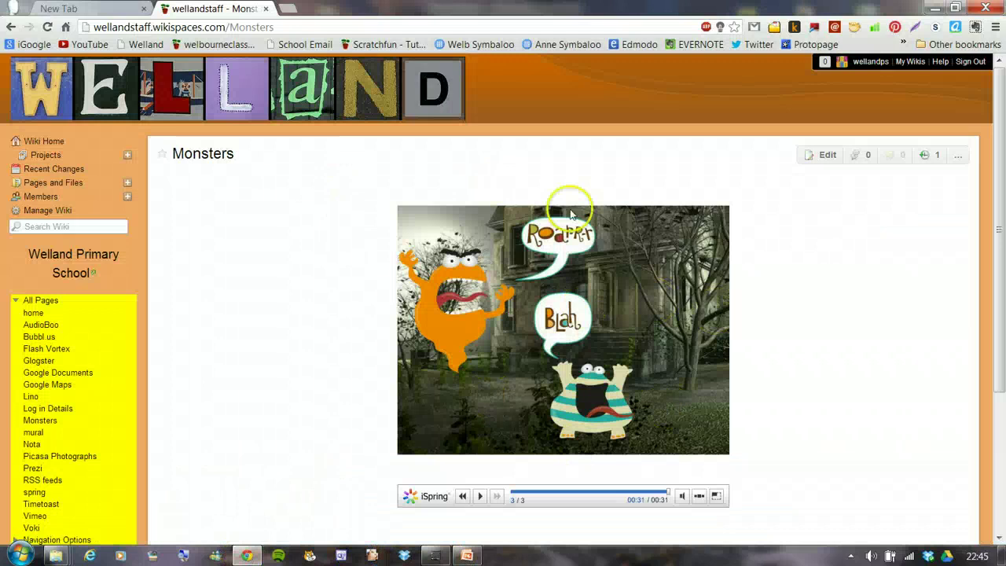